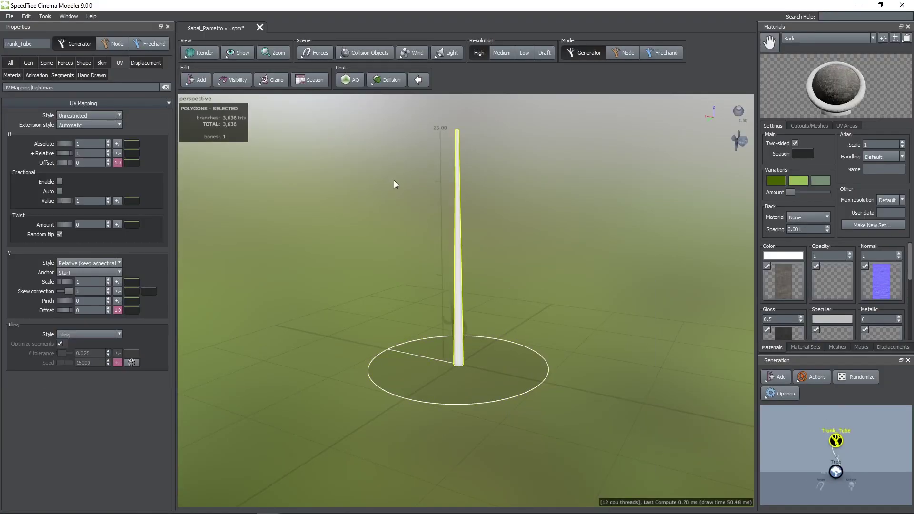
- Set the trunk's absolute spine length to 30 and its absolute skin radius to 0.8
left_click(46, 62)
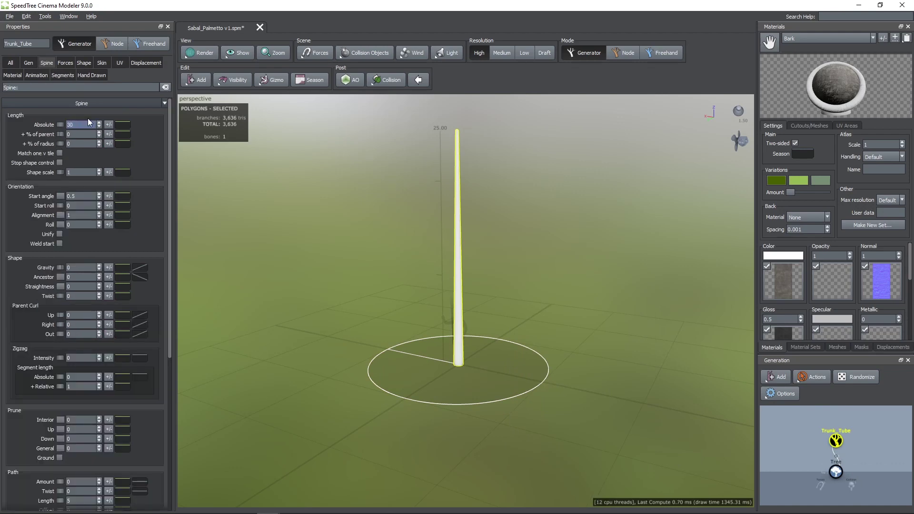
key("Return")
left_click(102, 63)
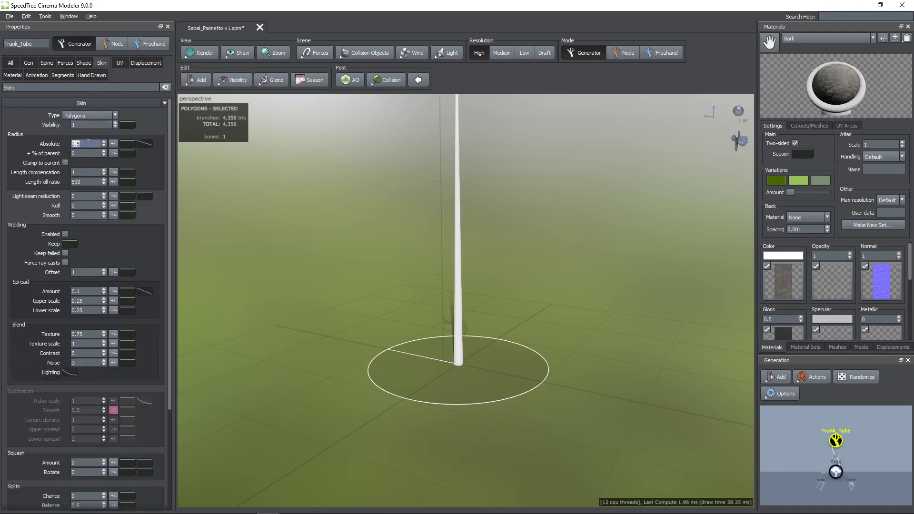
type("0.8")
key("Return")
middle_click_drag(395, 159, 395, 209)
- Reshape the trunk's absolute radius profile curve into an even thickness with a flared base and a narrowed tip
left_click(145, 144)
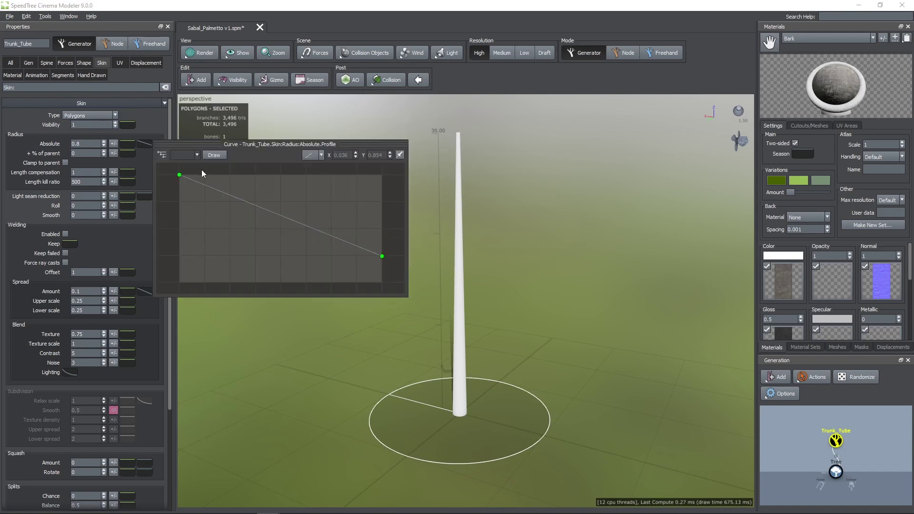
left_click(314, 154)
left_click(314, 228)
scroll(224, 223, "up", 1)
scroll(244, 222, "down", 4)
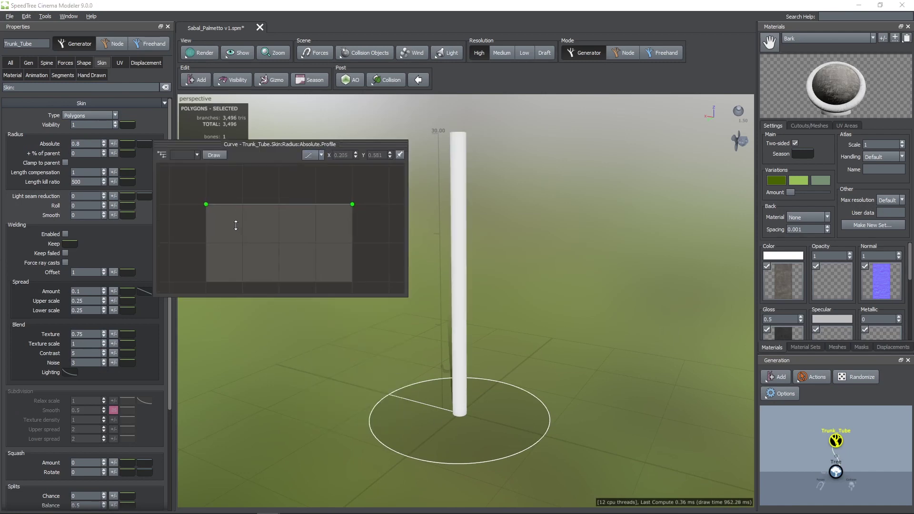
scroll(245, 222, "up", 1)
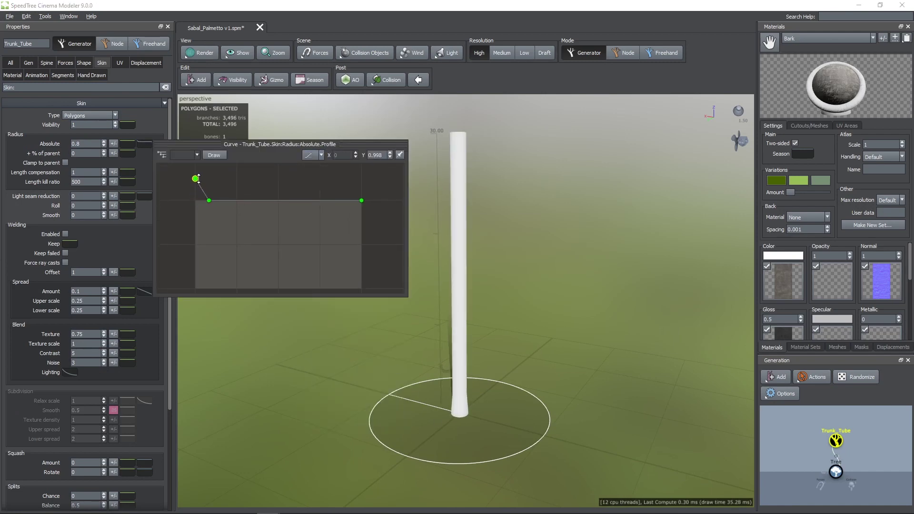
mouse_move(365, 206)
left_mouse_down()
mouse_move(366, 255)
mouse_move(365, 220)
left_mouse_up()
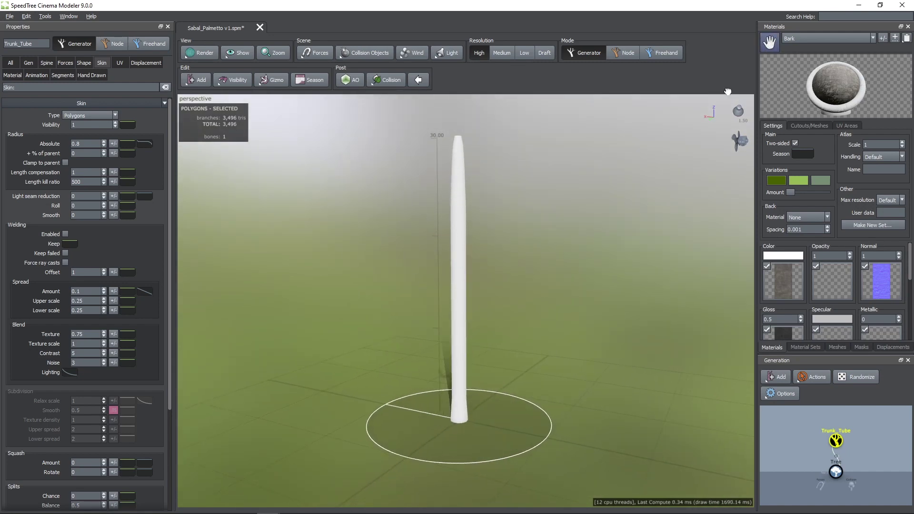
- Apply the Bark material to the trunk and raise the twist amount of its UV mapping
scroll(519, 276, "up", 5)
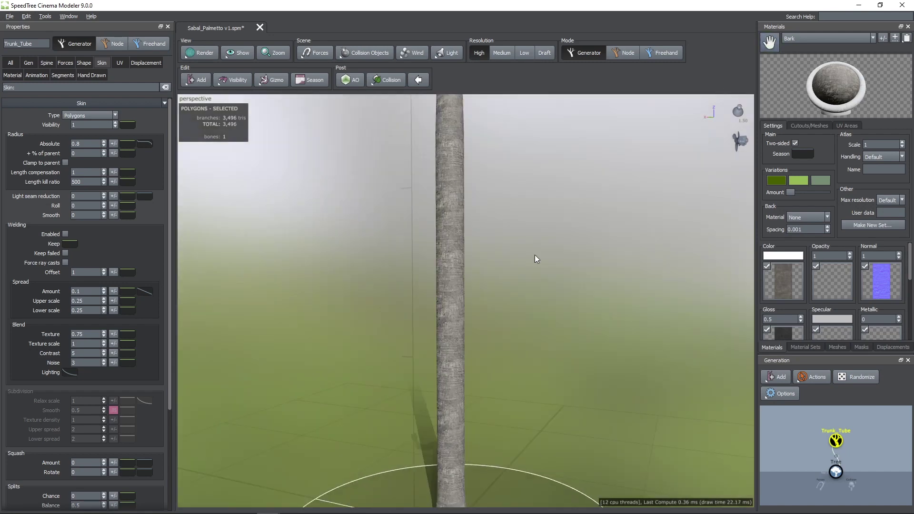
left_click_drag(535, 255, 510, 324)
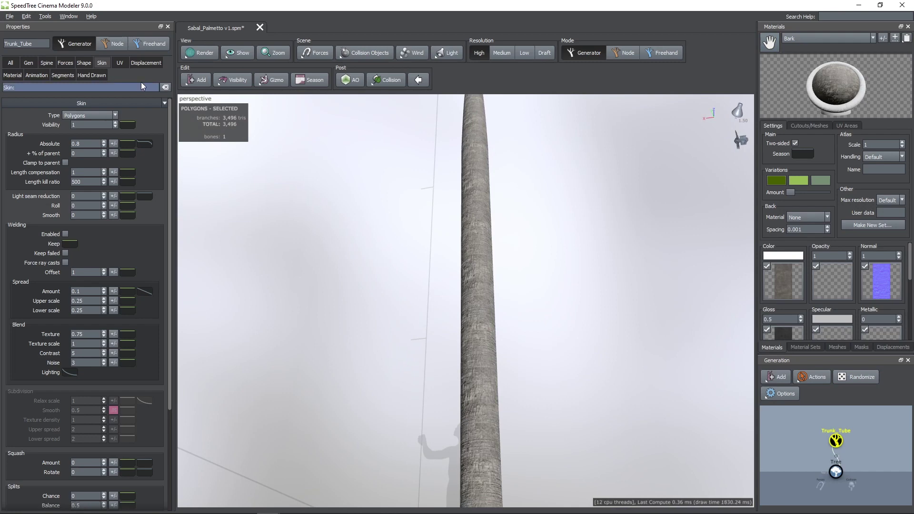
left_click(120, 63)
left_click_drag(64, 224, 73, 227)
scroll(363, 298, "down", 8)
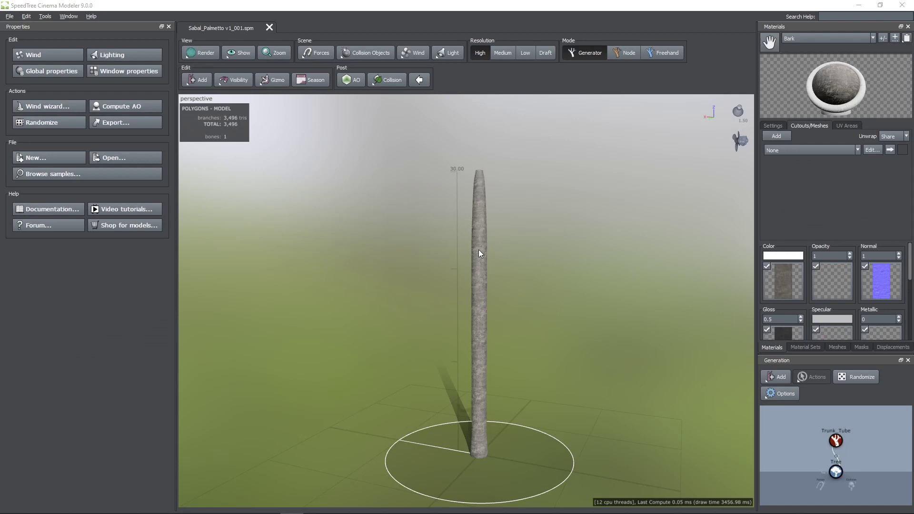
- Add Fin geometry to the trunk
left_click(476, 252)
right_click(476, 252)
mouse_move(548, 260)
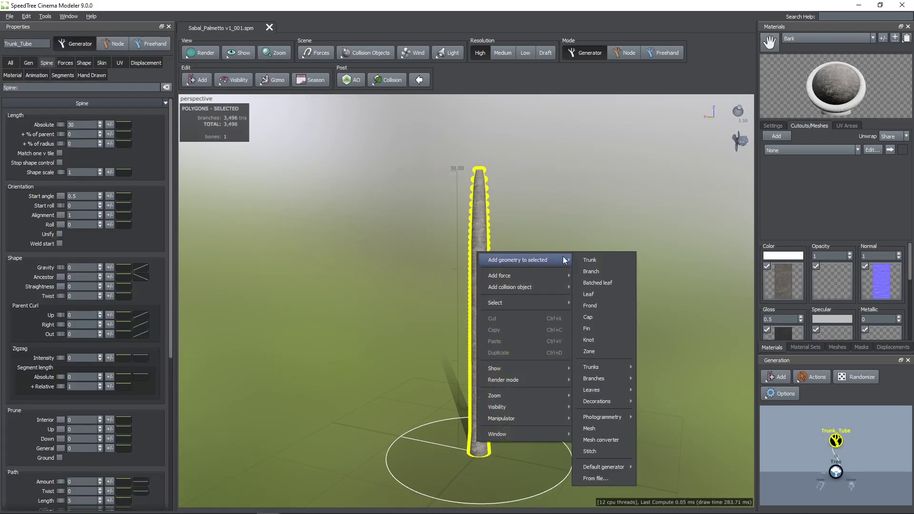
left_click(599, 326)
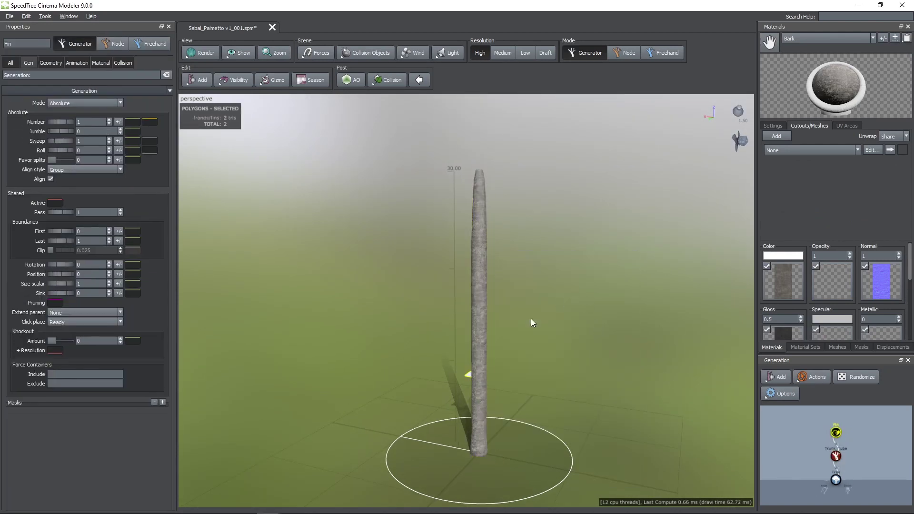
scroll(495, 339, "up", 10)
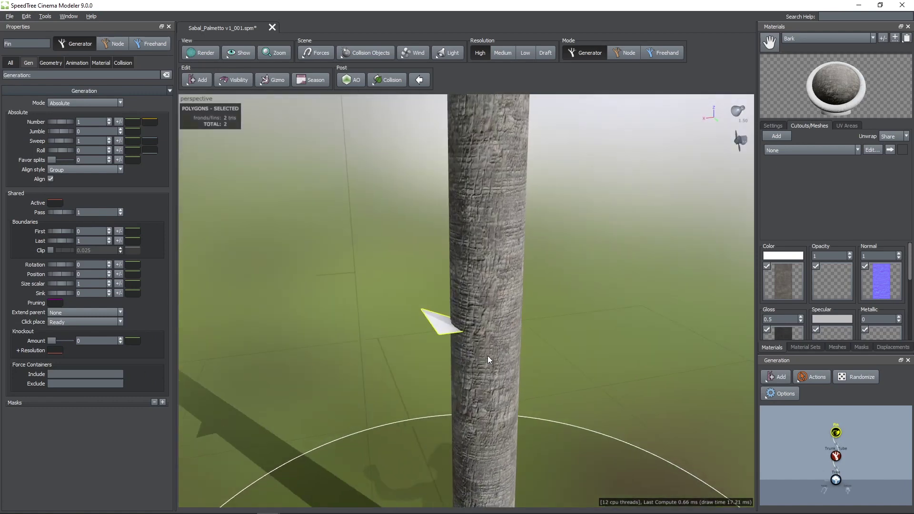
scroll(444, 328, "up", 1)
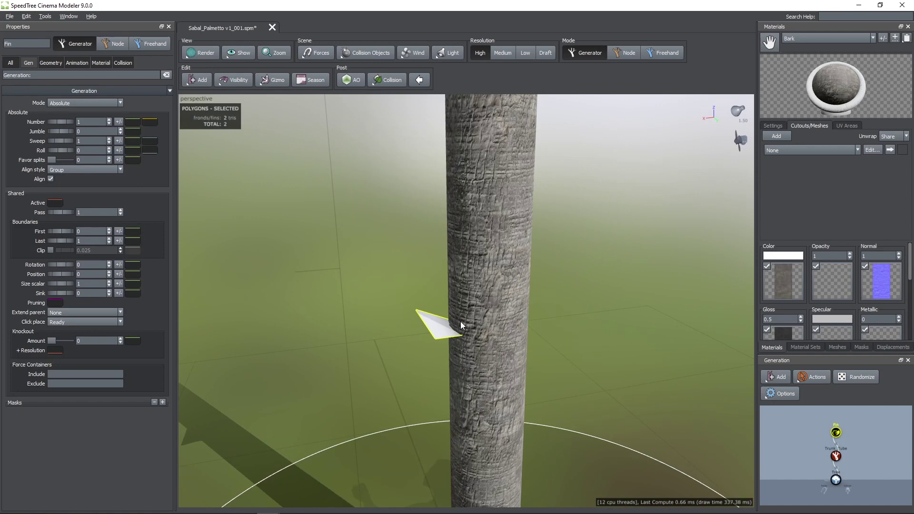
scroll(460, 321, "down", 4)
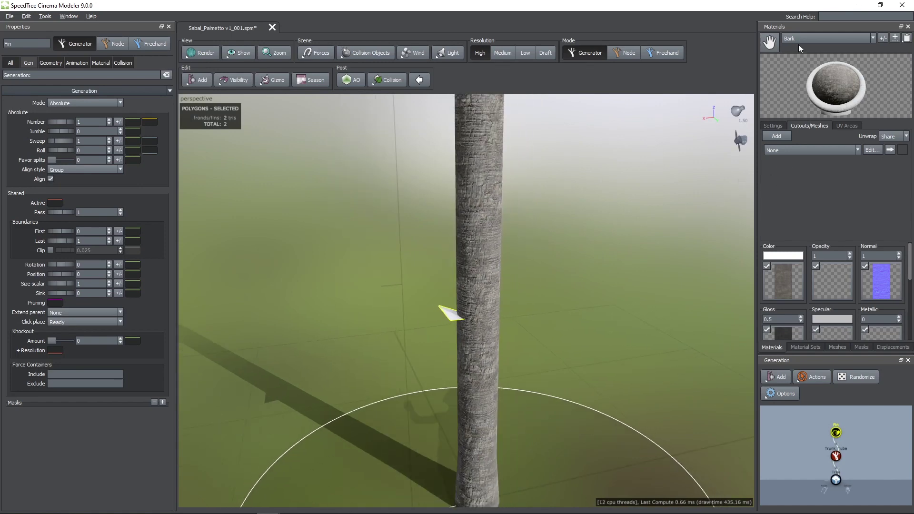
- Select the Dead Base material and inspect its assigned meshes and color texture
left_click(798, 44)
left_click(824, 90)
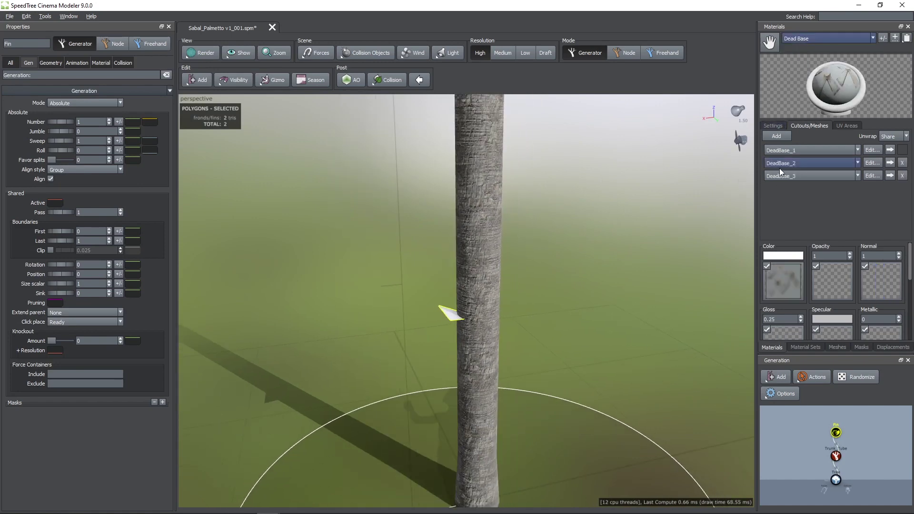
left_click(783, 281)
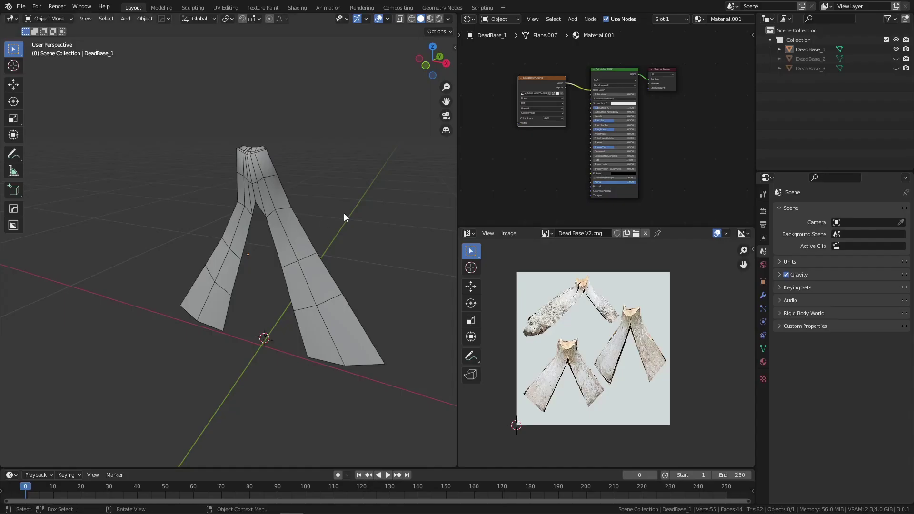
- Switch to Blender and examine the three DeadBase meshes one at a time, leaving only DeadBase_1 shown and selected
left_click(297, 235)
middle_click_drag(276, 235, 304, 261)
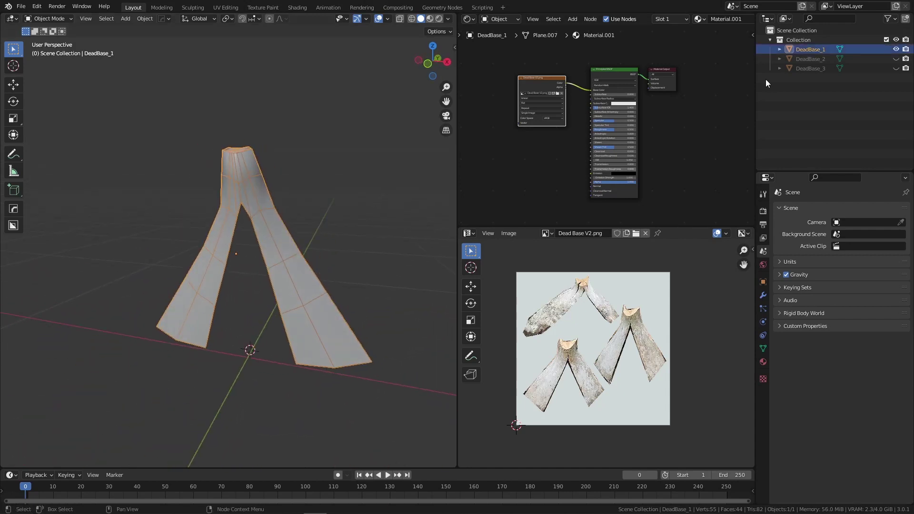
left_click(896, 59)
left_click(896, 49)
left_click(896, 69)
left_click(896, 58)
left_click(896, 68)
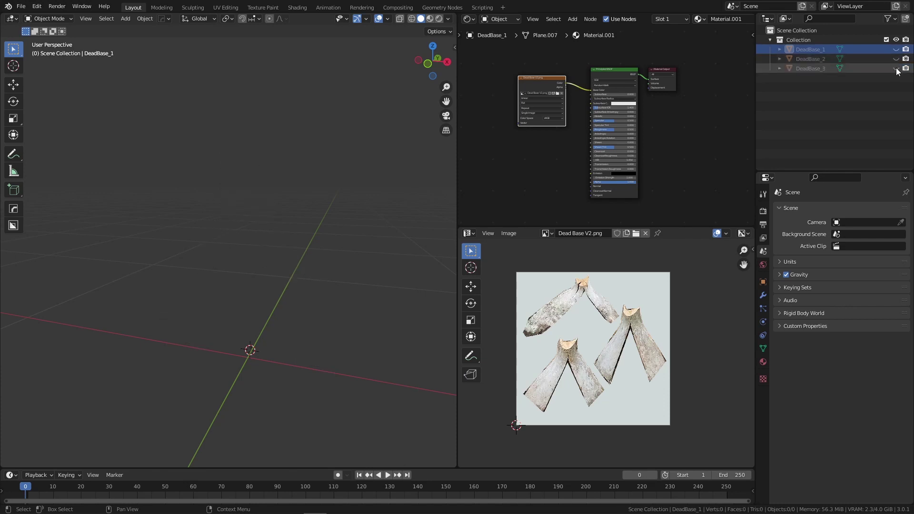
left_click(895, 49)
left_click(278, 222)
middle_click_drag(280, 225, 281, 239)
scroll(280, 240, "down", 2)
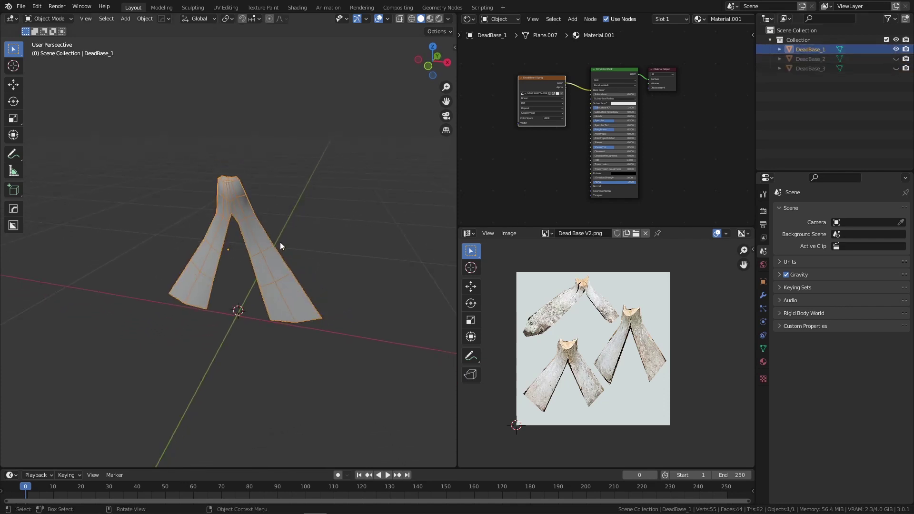
- Try moving DeadBase_1 away from the world origin and undo the move
middle_click_drag(238, 314, 239, 313)
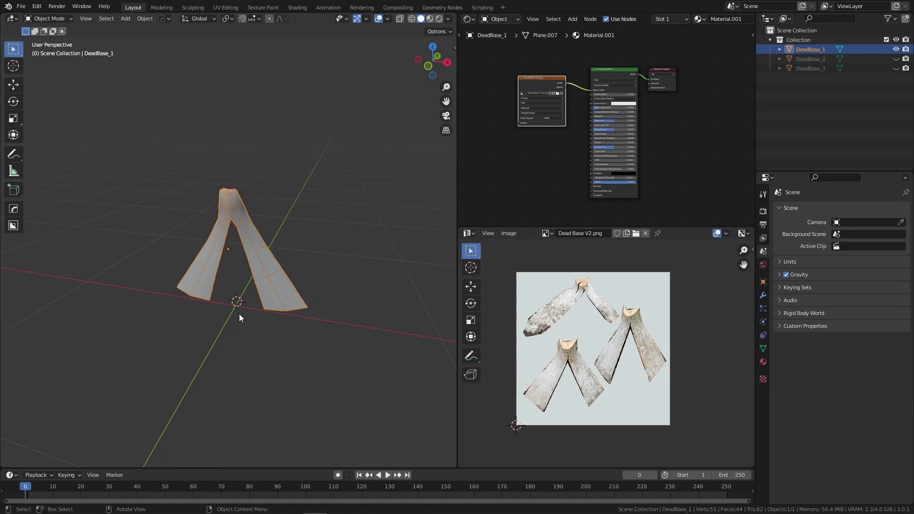
key("g")
left_click(59, 273)
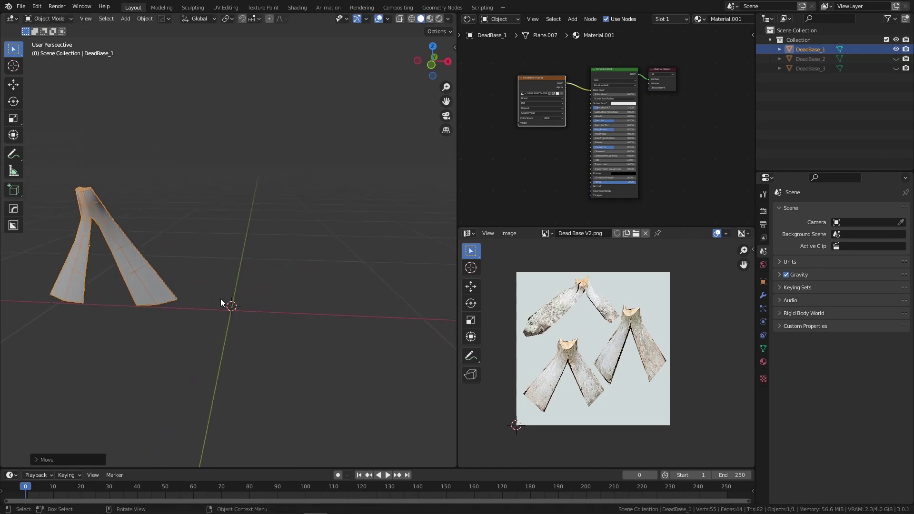
key("ctrl+z")
middle_click_drag(204, 306, 222, 178)
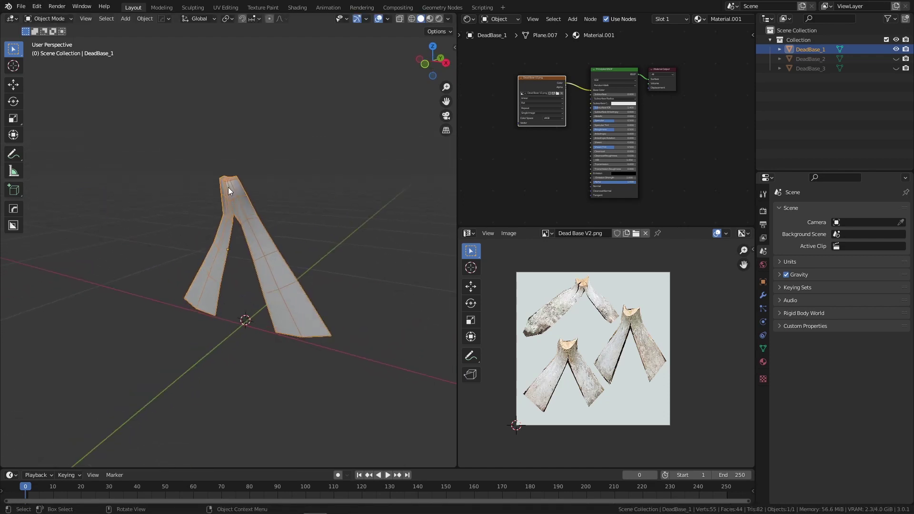
- Set up a Wavefront OBJ export of DeadBase_1 limited to Selection Only, and choose its forward axis
left_click(21, 7)
mouse_move(91, 145)
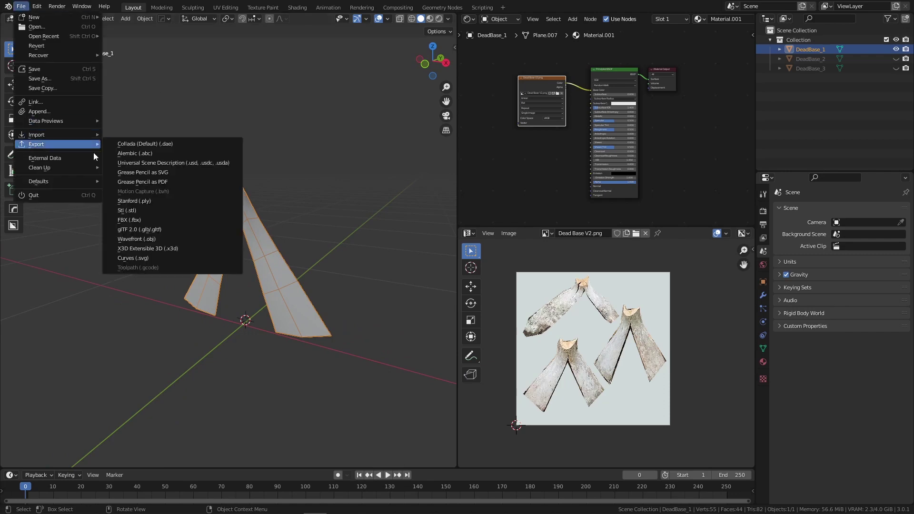
left_click(131, 231)
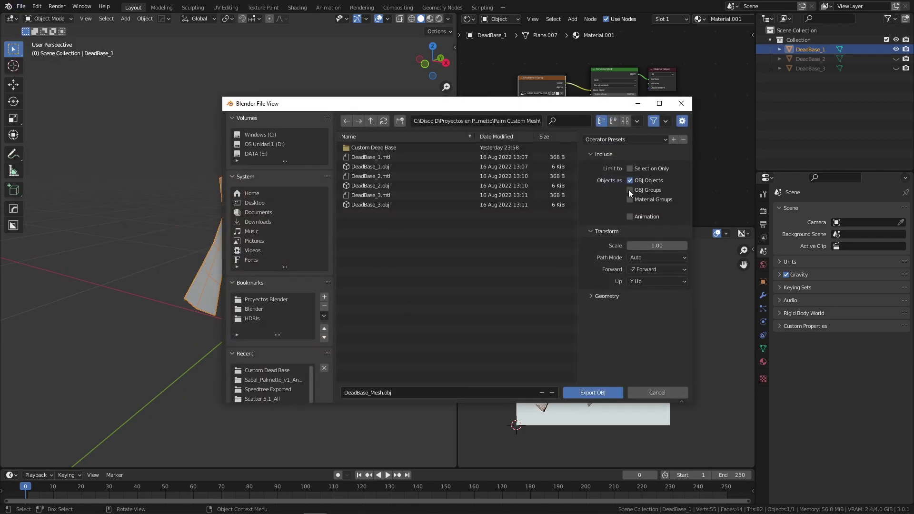
left_click(630, 169)
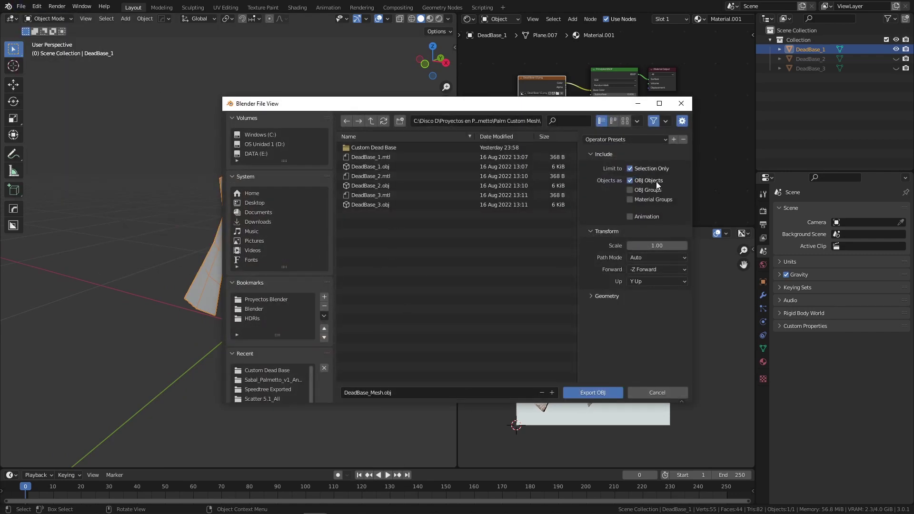
left_click(646, 271)
left_click(630, 302)
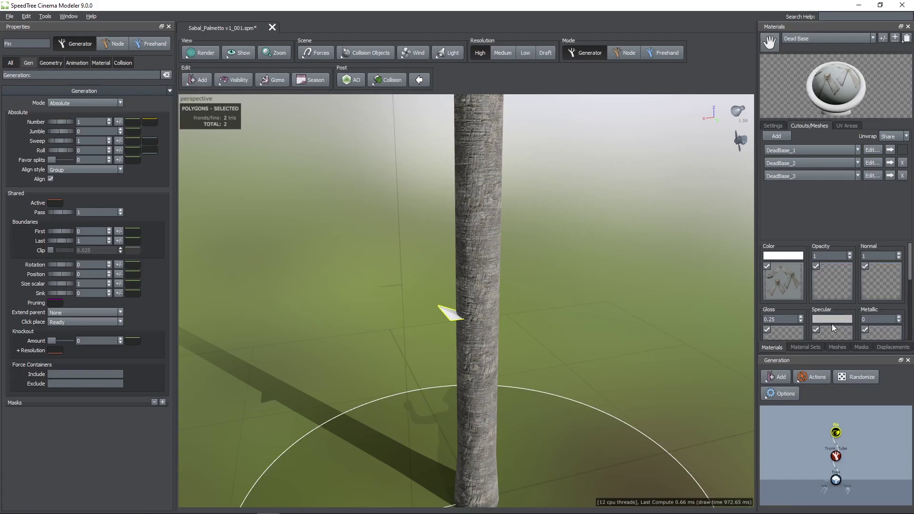
- Switch back to SpeedTree and review the imported DeadBase_1 and DeadBase_3 meshes
left_click(837, 347)
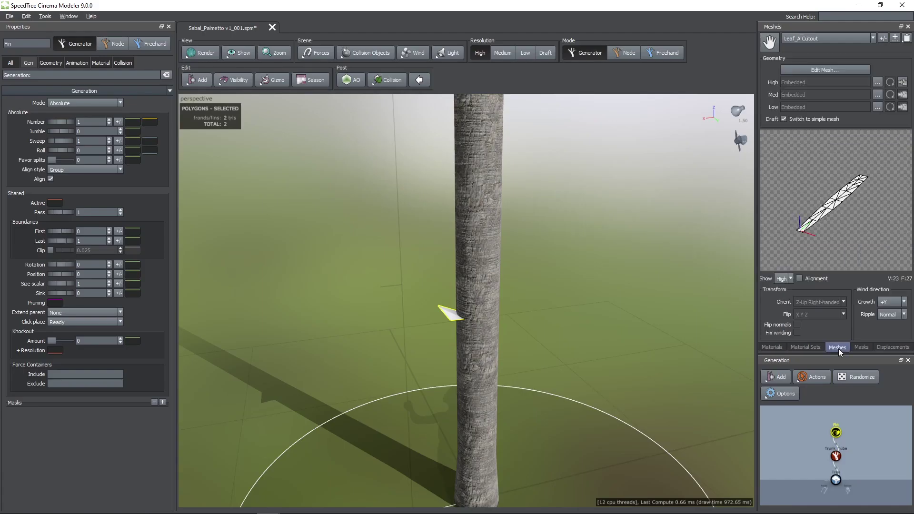
left_click(814, 38)
left_click(807, 53)
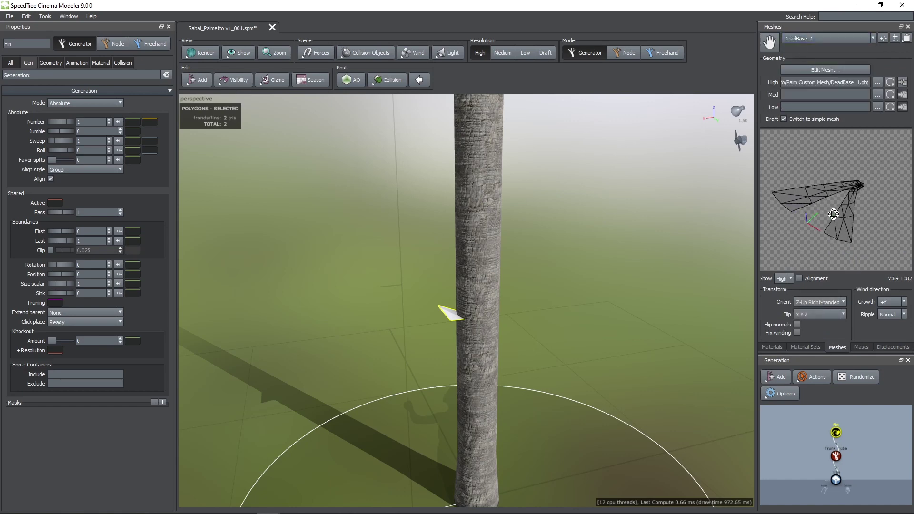
left_click(814, 38)
left_click(805, 64)
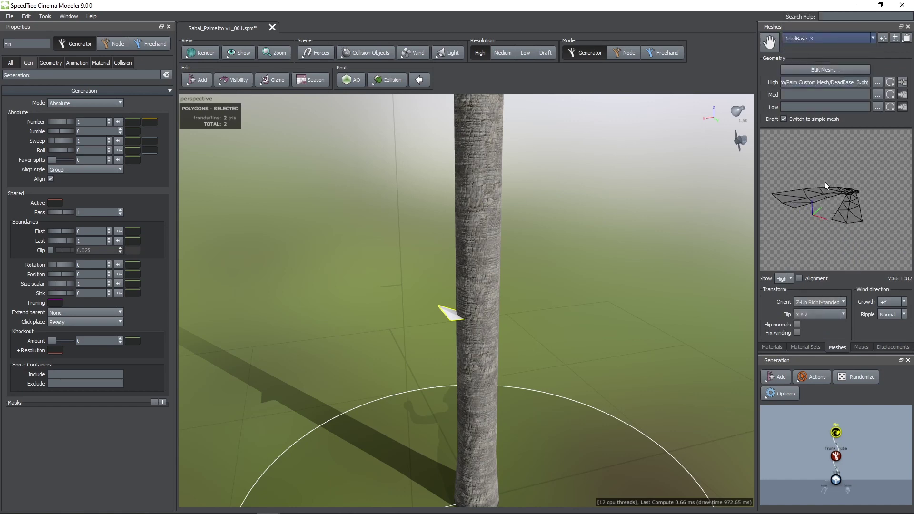
- Try the Y-Up Right-handed orientation on the DeadBase_3 mesh and restore Z-Up Right-handed
left_click(803, 303)
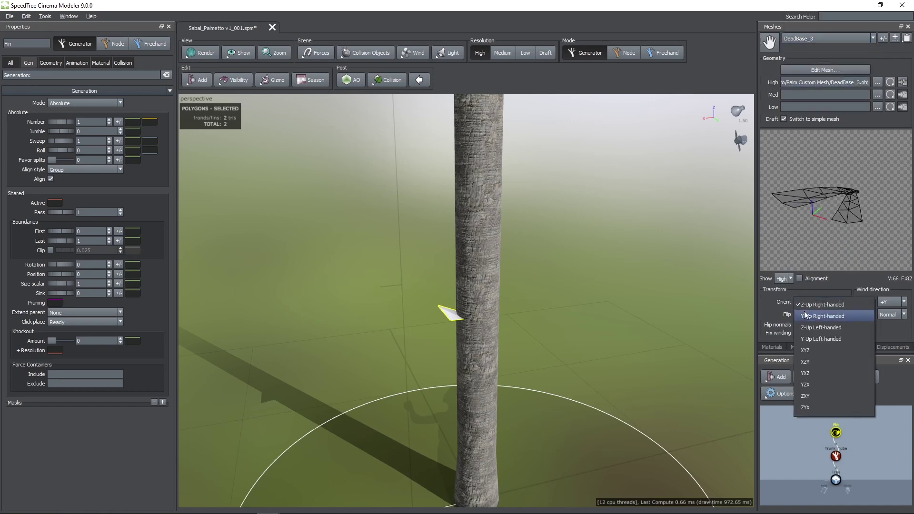
left_click(806, 315)
left_click(809, 303)
left_click(809, 315)
left_click(809, 298)
left_click(810, 283)
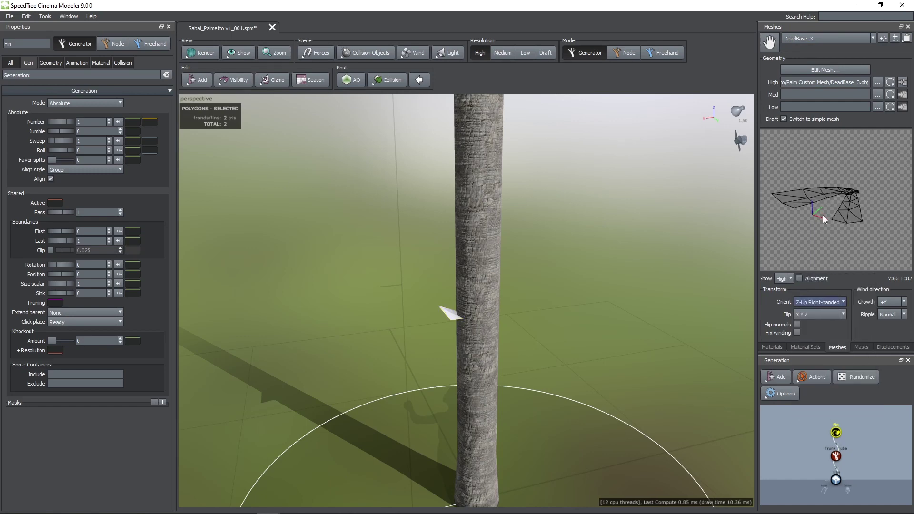
- Assign the Dead Base material with its custom meshes to the fin on the trunk
left_click(771, 347)
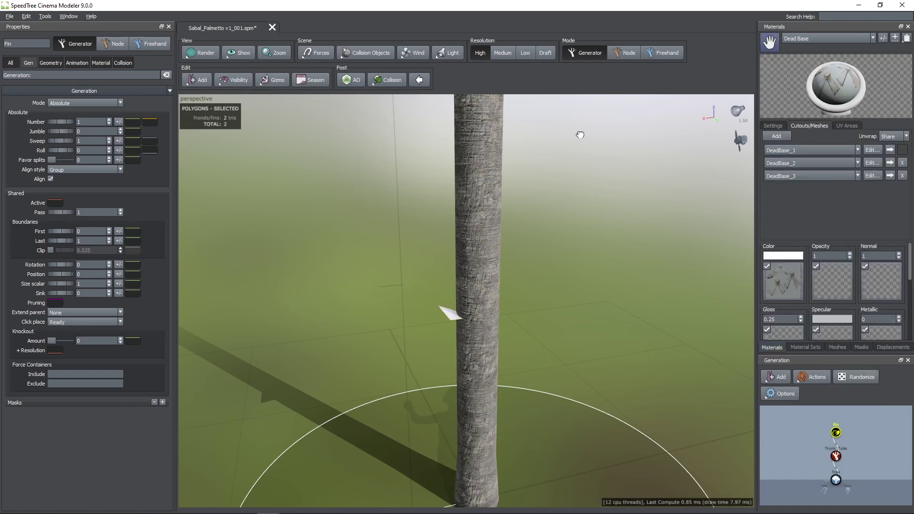
left_click_drag(445, 312, 492, 268)
scroll(446, 313, "up", 5)
scroll(512, 293, "down", 5)
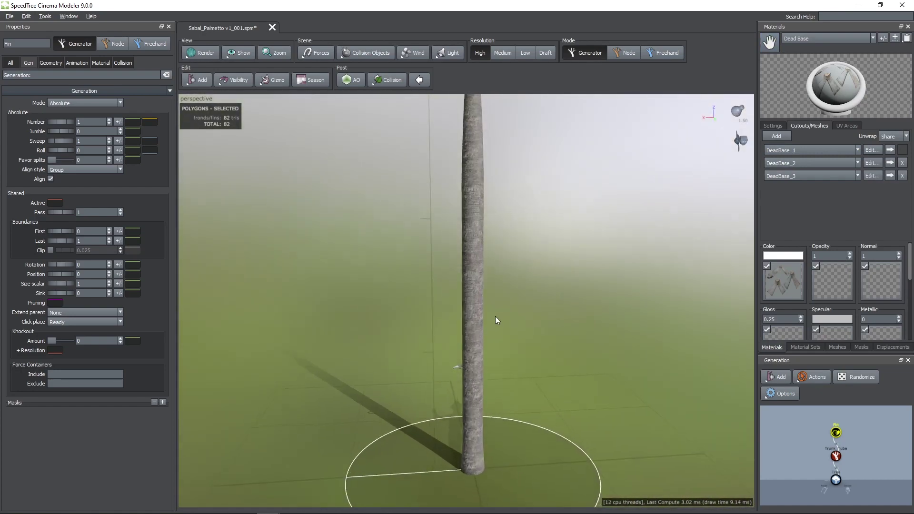
- Set the fin's size to 1.12 in its geometry properties
left_click(40, 62)
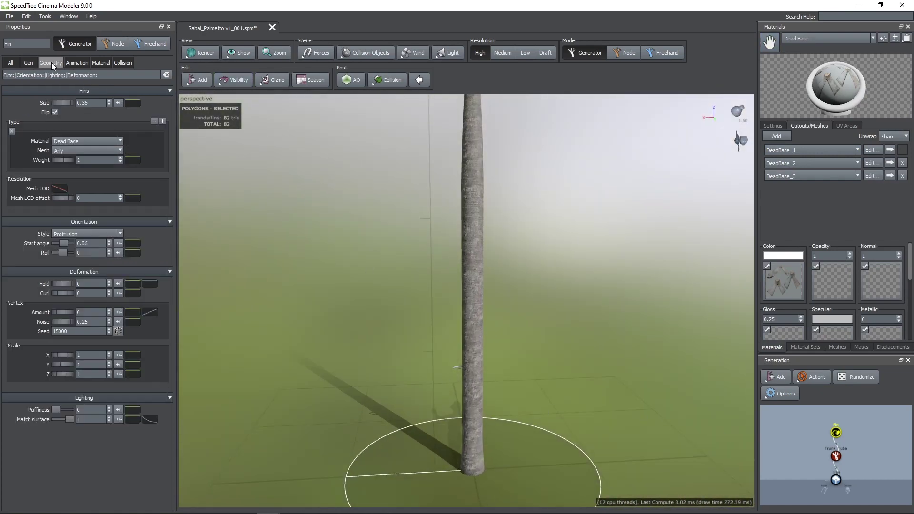
scroll(333, 256, "up", 3)
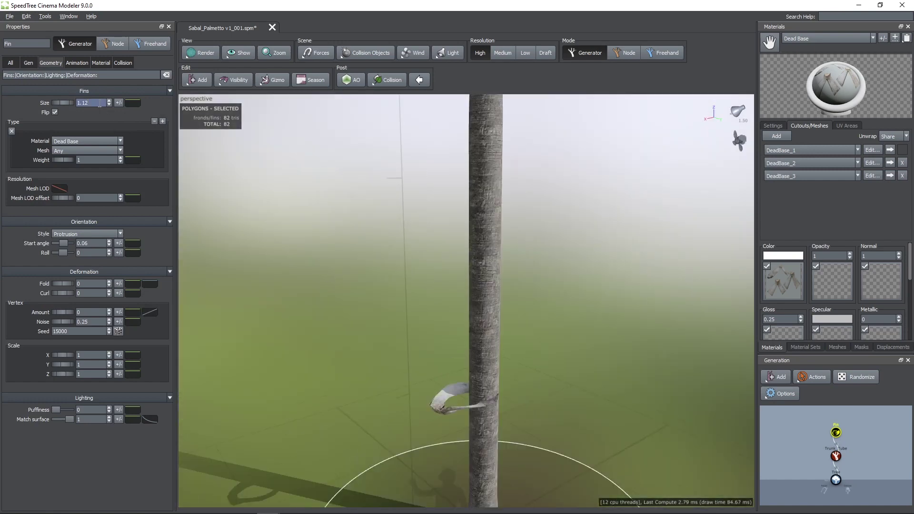
- Set the fin's size to 0.6 and check it against the trunk
left_click(100, 104)
type(".6")
middle_click_drag(387, 370, 384, 335)
scroll(385, 336, "up", 2)
left_click_drag(384, 335, 404, 333)
scroll(405, 334, "up", 2)
- Set the fin's start angle to 0.425 so it rises along the trunk
mouse_move(62, 242)
left_mouse_down()
mouse_move(71, 241)
mouse_move(53, 246)
mouse_move(65, 243)
left_mouse_up()
left_click(85, 243)
type(".425")
key("Return")
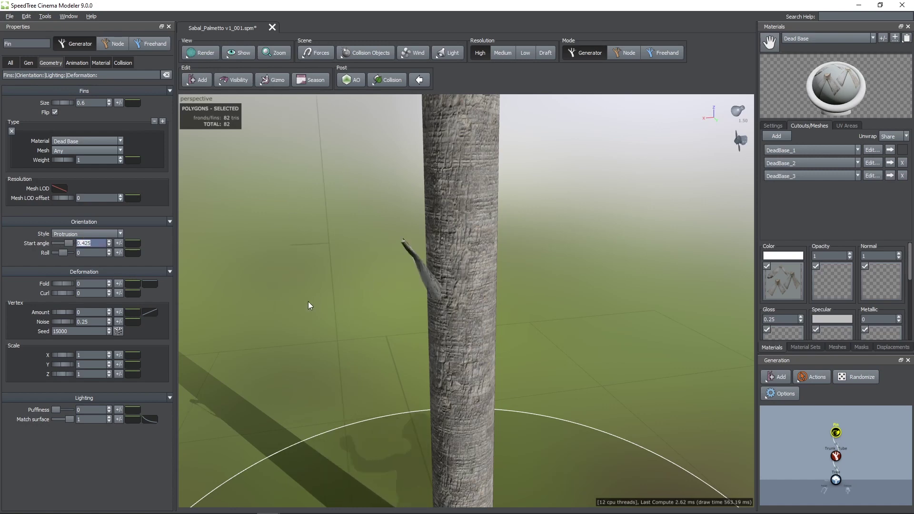
left_click_drag(305, 301, 240, 307)
scroll(337, 259, "down", 2)
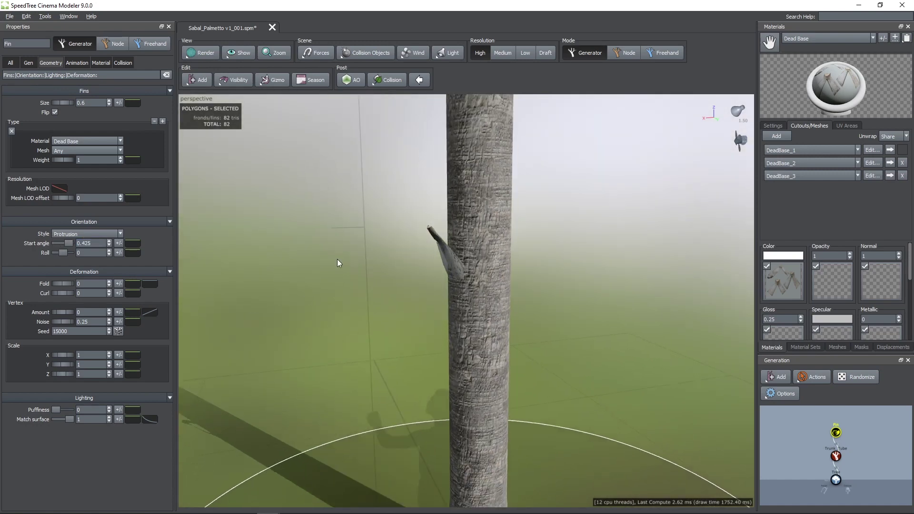
- Change the fin's generation mode to Interval to distribute the dead bases along the trunk
left_click(29, 63)
left_click(67, 102)
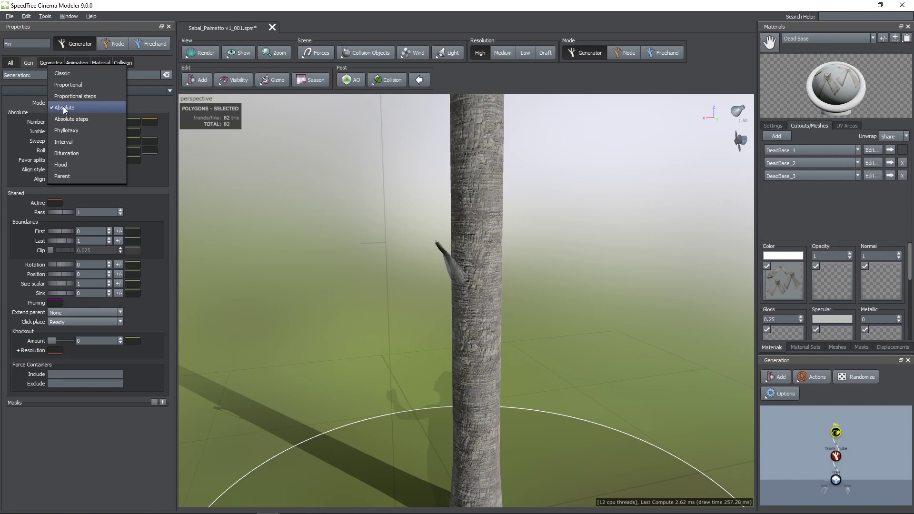
left_click(65, 142)
scroll(457, 250, "down", 3)
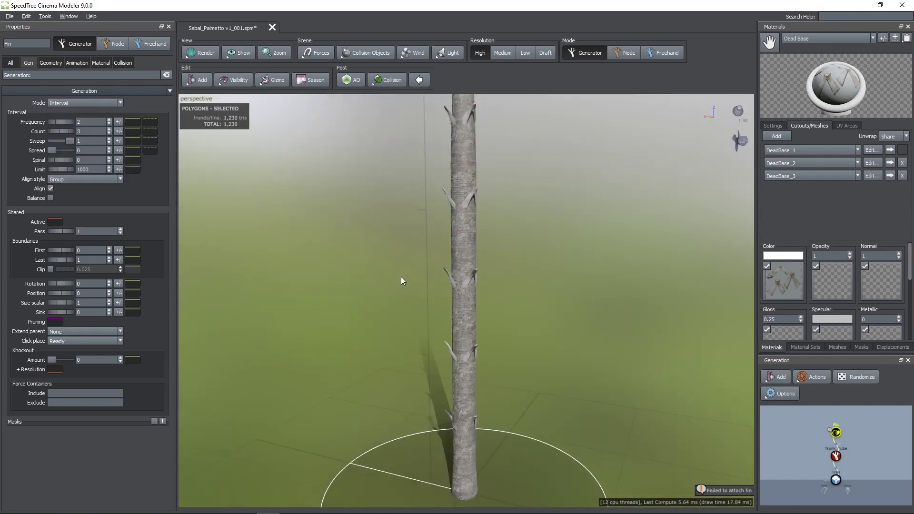
- Inspect the fins from above and set the interval count to 4
left_click_drag(367, 273, 359, 352)
scroll(436, 322, "up", 3)
left_click_drag(436, 322, 439, 314)
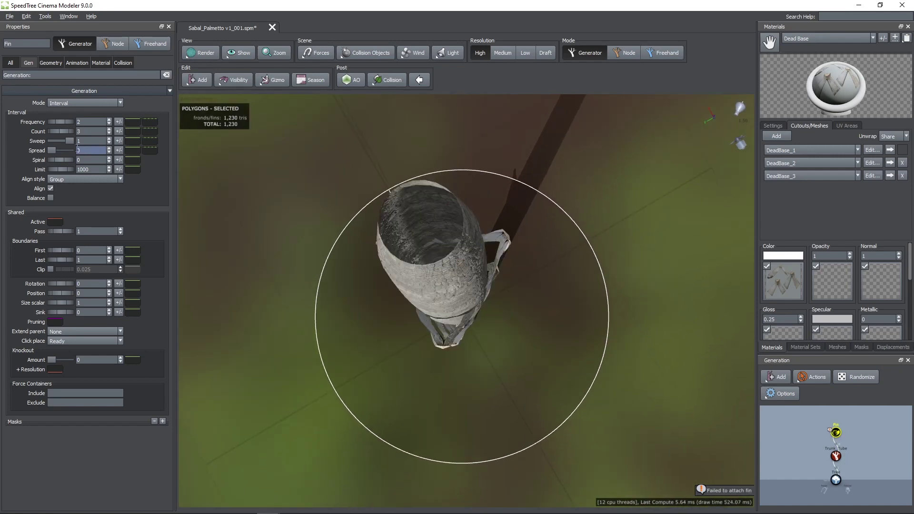
left_click_drag(61, 131, 74, 133)
scroll(361, 255, "down", 2)
left_click_drag(361, 255, 579, 251)
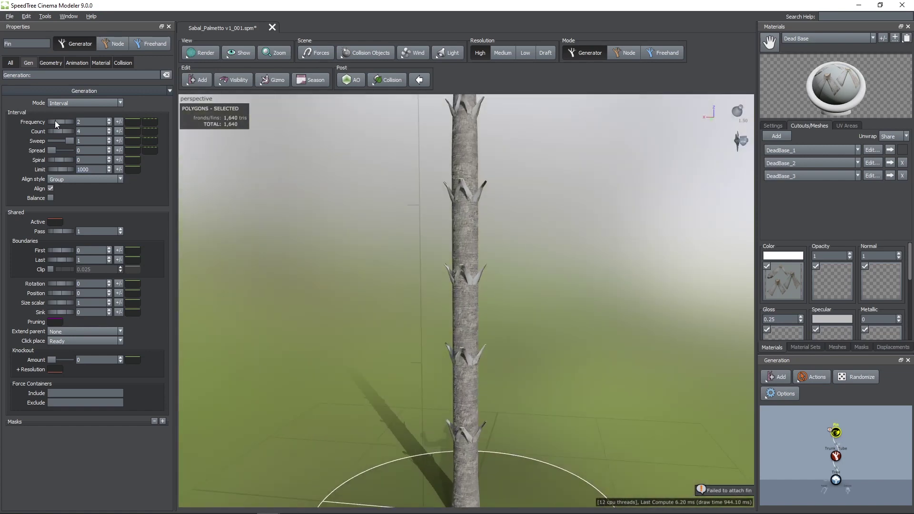
- Set the fin generator's interval frequency to 18.65 for dense rows of dead bases
left_click_drag(54, 120, 484, 224)
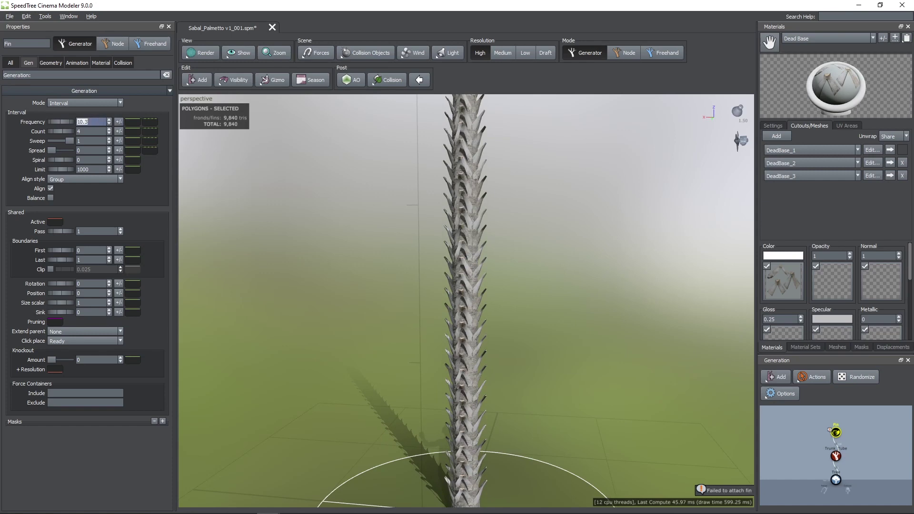
type("65")
key("Return")
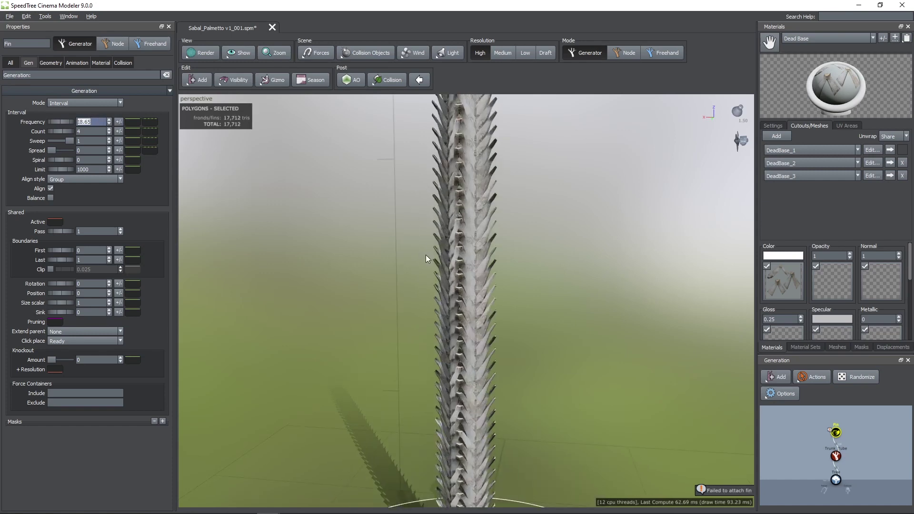
scroll(382, 265, "up", 5)
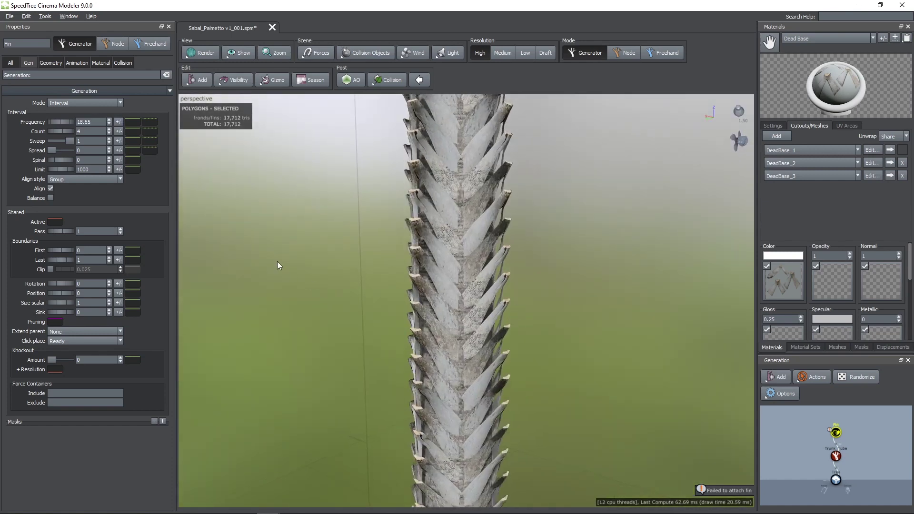
scroll(313, 233, "down", 5)
- Set the fins' interval spiral to 1 to stagger the rows around the trunk
left_click_drag(57, 159, 425, 267)
scroll(347, 264, "down", 3)
key("Return")
scroll(430, 270, "down", 3)
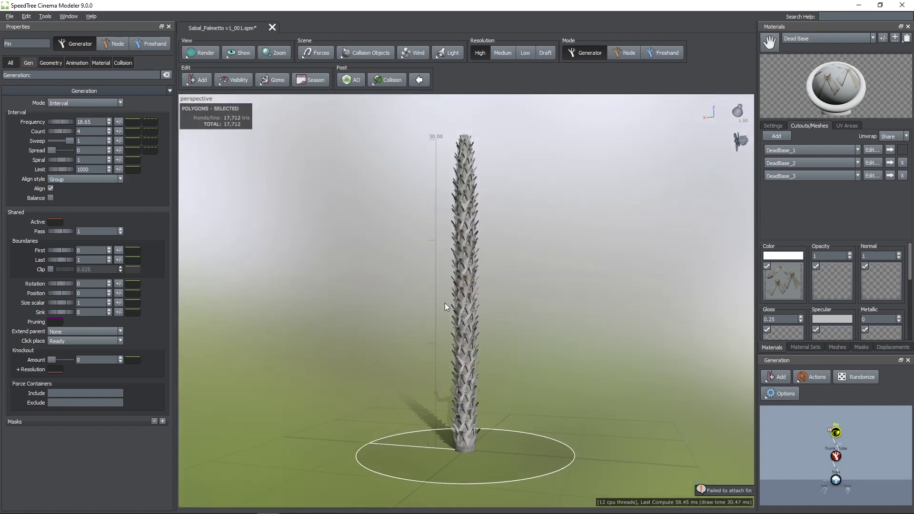
scroll(449, 313, "up", 3)
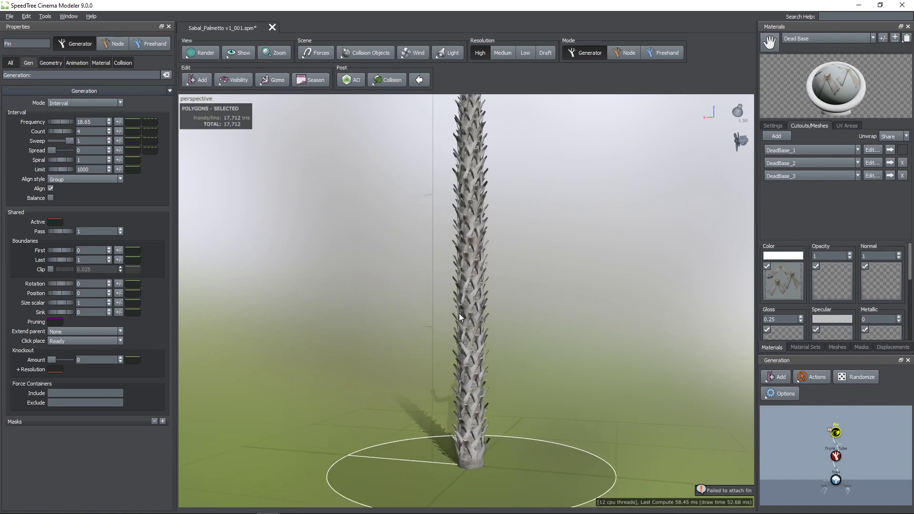
- Set the fins' interval spread to 0.15
scroll(338, 244, "up", 3)
left_click_drag(50, 150, 61, 151)
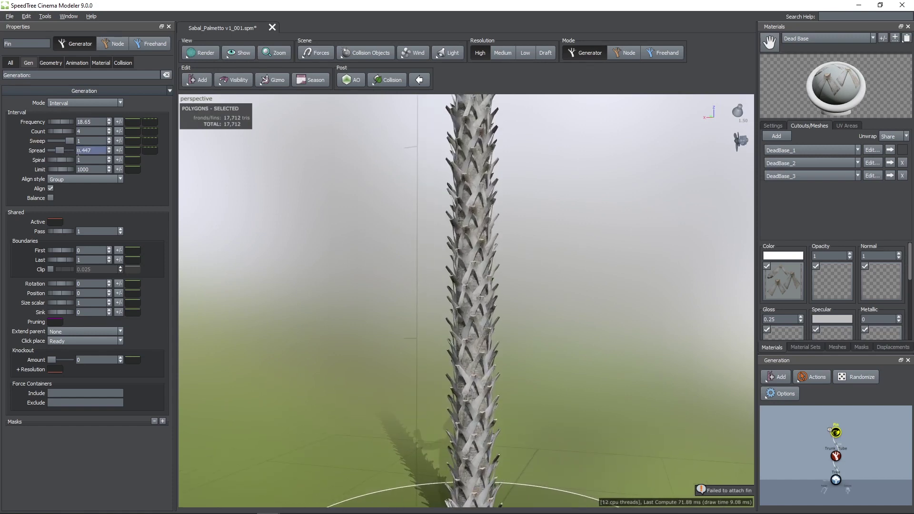
type("0.15")
key("Return")
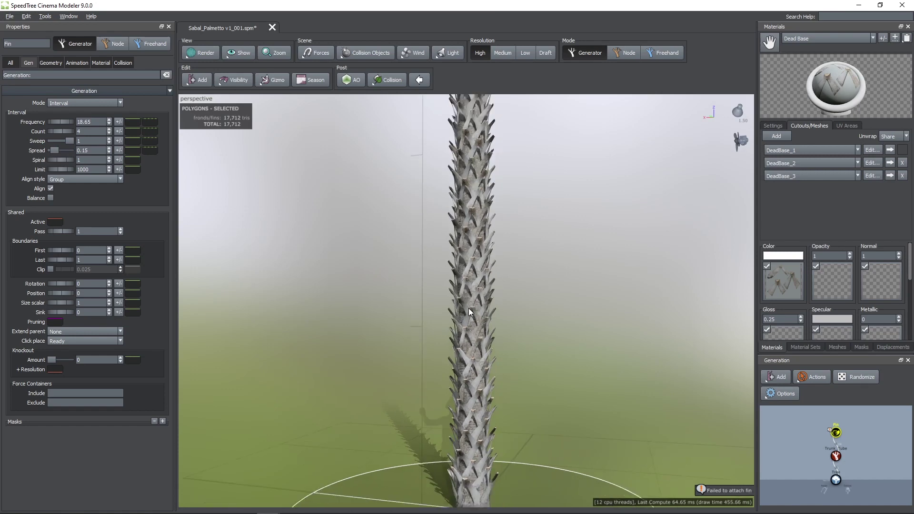
- Set the fins' deformation scale to 1.3 in Y and 1.5 in Z
left_click(50, 63)
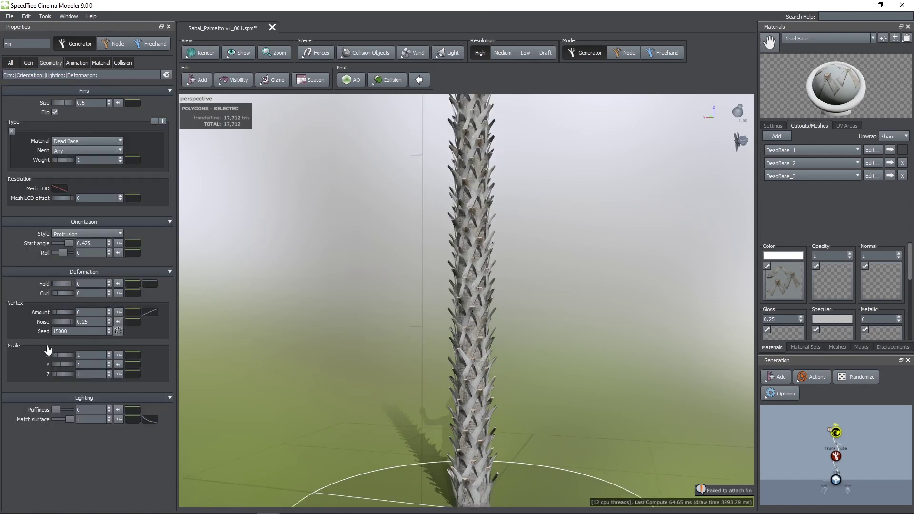
left_click_drag(57, 354, 56, 374)
type("14")
key("Tab")
type("1.3")
key("Return")
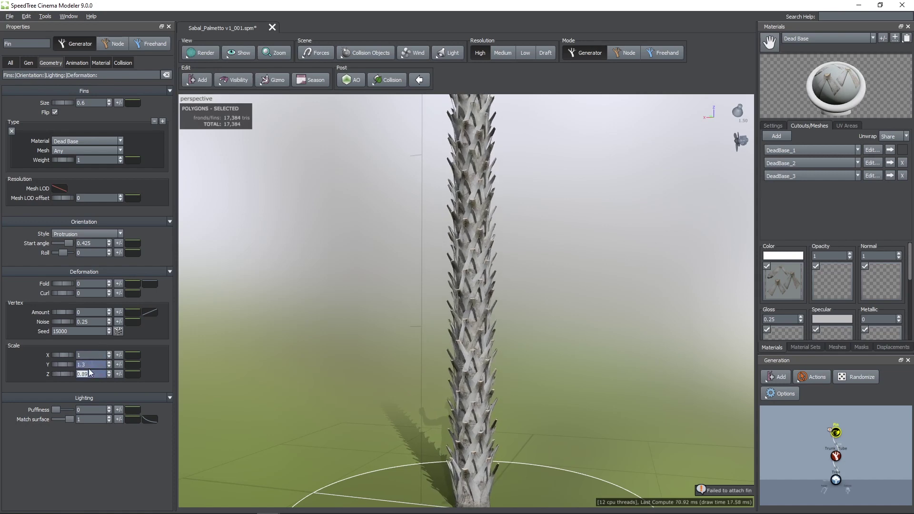
type("1.5")
key("Return")
- Add a variance of 0.1 to both the Y and Z scale of the fins
left_click(118, 364)
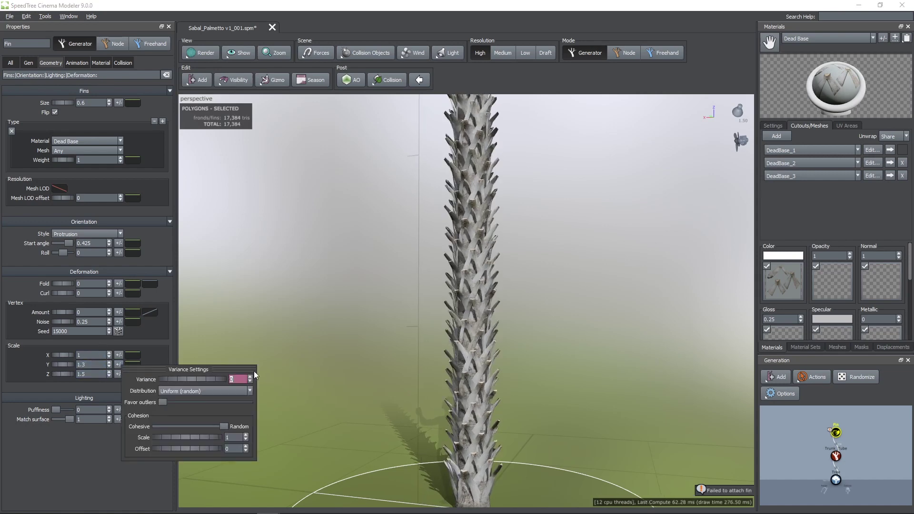
type(".1")
left_click(119, 373)
type(".1")
key("Return")
scroll(314, 322, "down", 5)
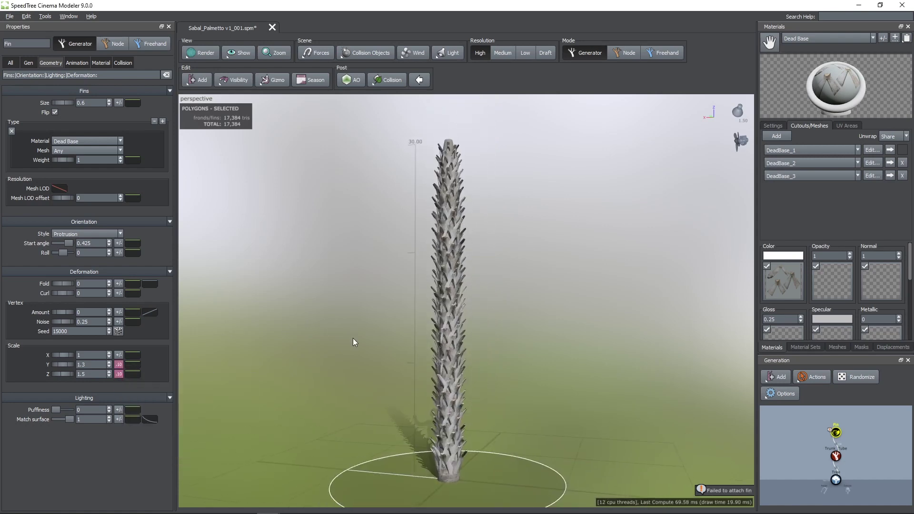
- Set the fins' curl to -0.01 with a variance of 0.01
left_click_drag(58, 293, 61, 293)
scroll(333, 214, "up", 5)
left_click(196, 54)
double_click(88, 292)
left_click(120, 292)
type(".01")
key("Return")
- Add a variance of 0.01 to the fins' fold and check the whole trunk
scroll(229, 200, "down", 5)
left_click(204, 56)
left_click(210, 64)
scroll(459, 265, "up", 1)
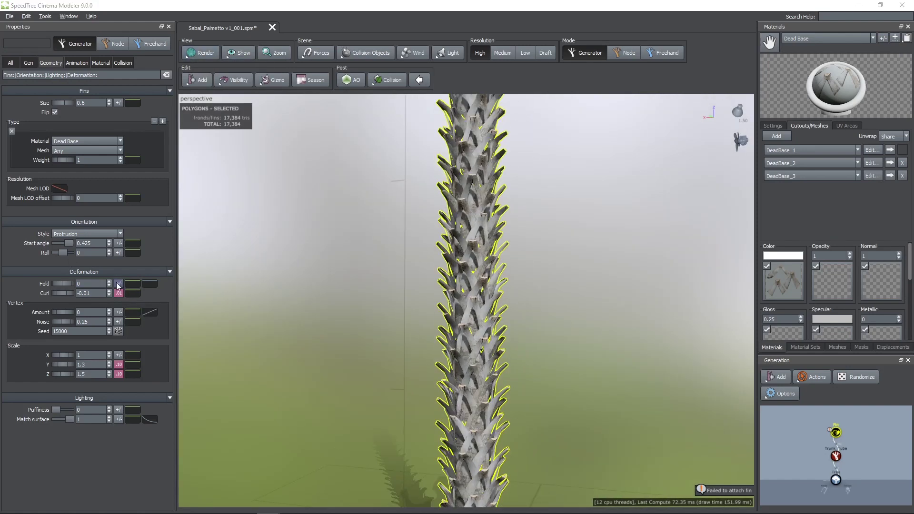
left_click(119, 284)
scroll(385, 330, "down", 4)
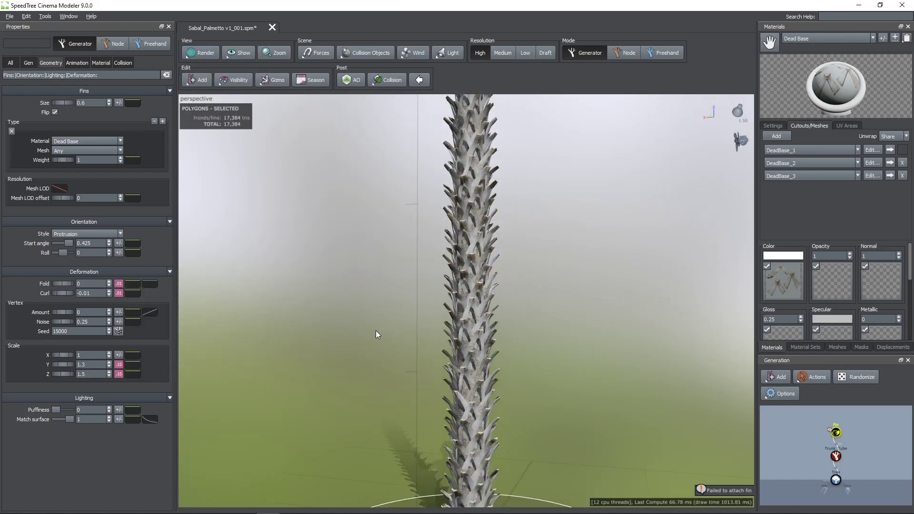
scroll(376, 336, "up", 1)
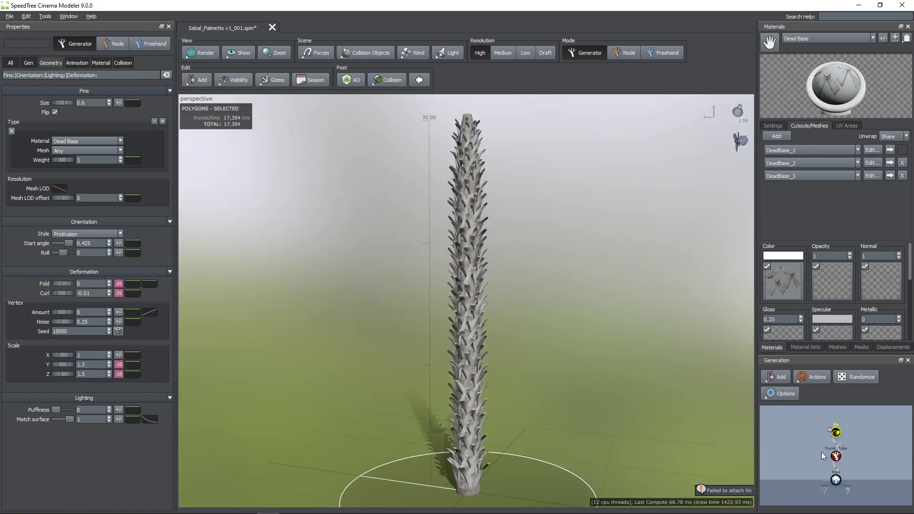
- Try a longer trunk spine of 37.62 and restore its absolute length to 30
left_click(836, 456)
scroll(418, 295, "down", 4)
mouse_move(61, 124)
left_mouse_down()
mouse_move(406, 224)
mouse_move(595, 297)
mouse_move(276, 227)
mouse_move(72, 112)
left_mouse_up()
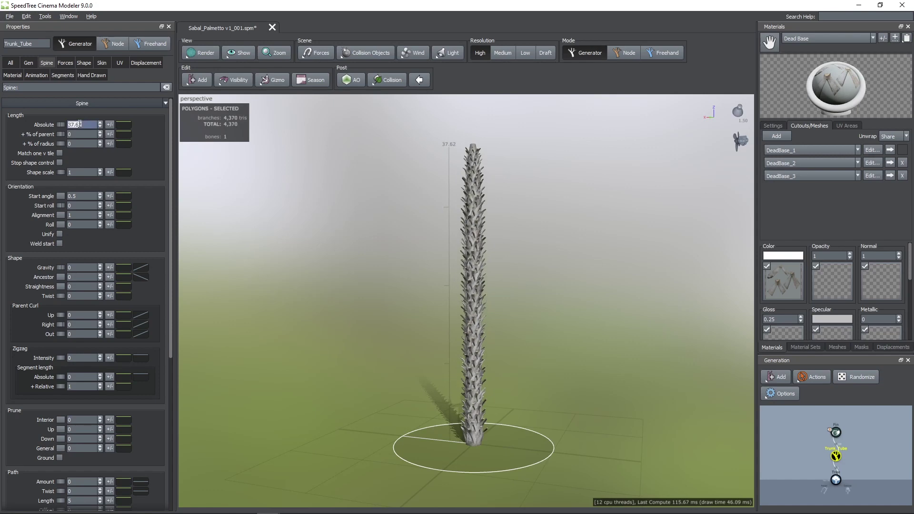
type("30")
key("Return")
- Try bending the trunk in Freehand mode and clear the bends
left_click(661, 52)
scroll(500, 229, "up", 2)
left_click_drag(475, 304, 453, 305)
left_click(414, 253)
left_click_drag(413, 252, 431, 242)
right_click_drag(491, 263, 493, 298)
scroll(422, 150, "down", 1)
left_click(152, 99)
scroll(466, 190, "down", 3)
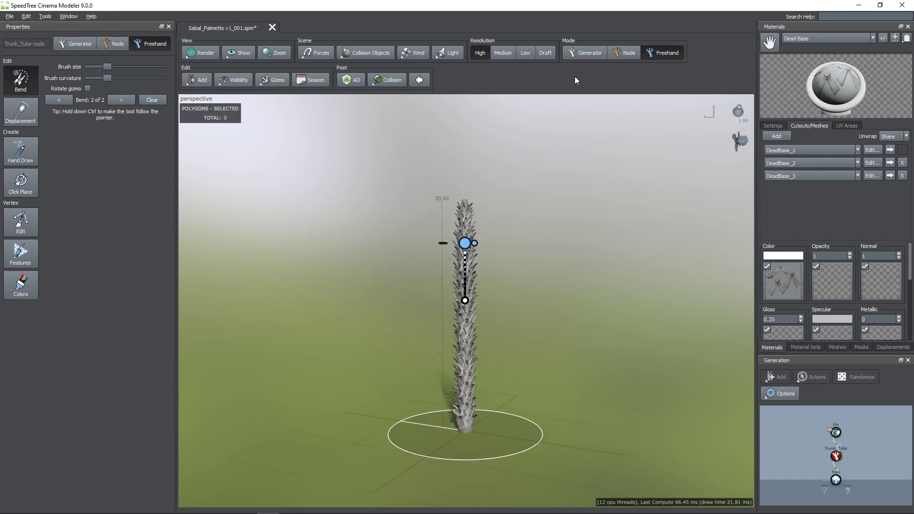
- Return to Generator mode and set the fin's First boundary to 0.22 to bare the lower trunk
left_click(585, 54)
left_click(836, 432)
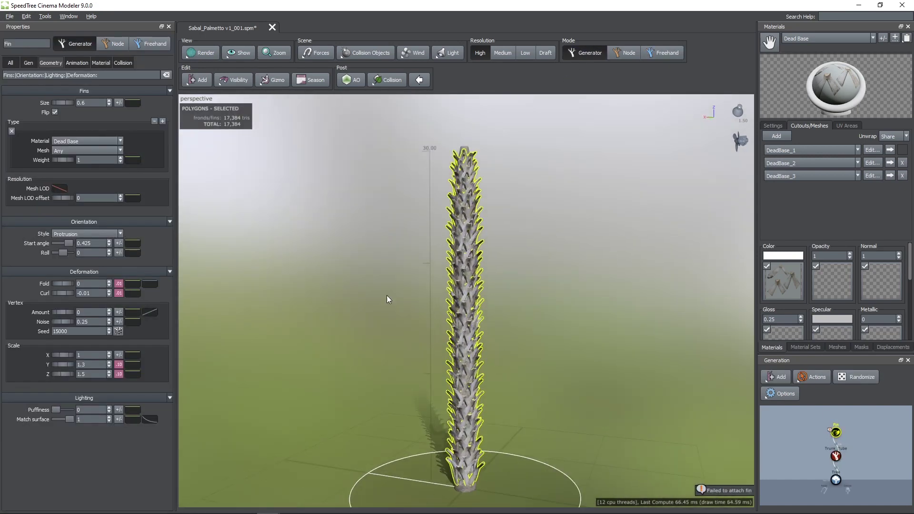
left_click(29, 63)
mouse_move(57, 250)
left_mouse_down()
mouse_move(84, 256)
mouse_move(51, 253)
left_mouse_up()
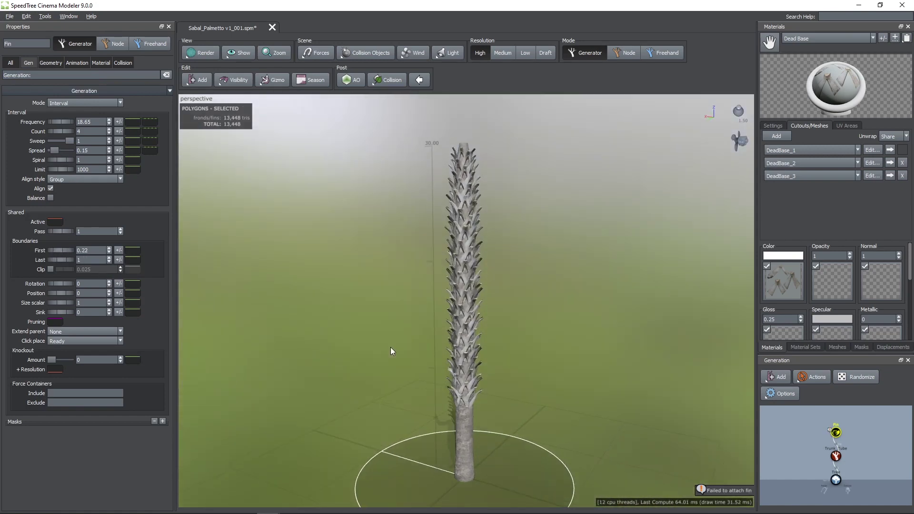
- Select the trunk, open its segment settings and display the model in wireframe
left_click(492, 272)
scroll(493, 273, "up", 3)
left_click_drag(466, 284, 549, 262)
scroll(500, 318, "down", 3)
left_click_drag(500, 318, 419, 331)
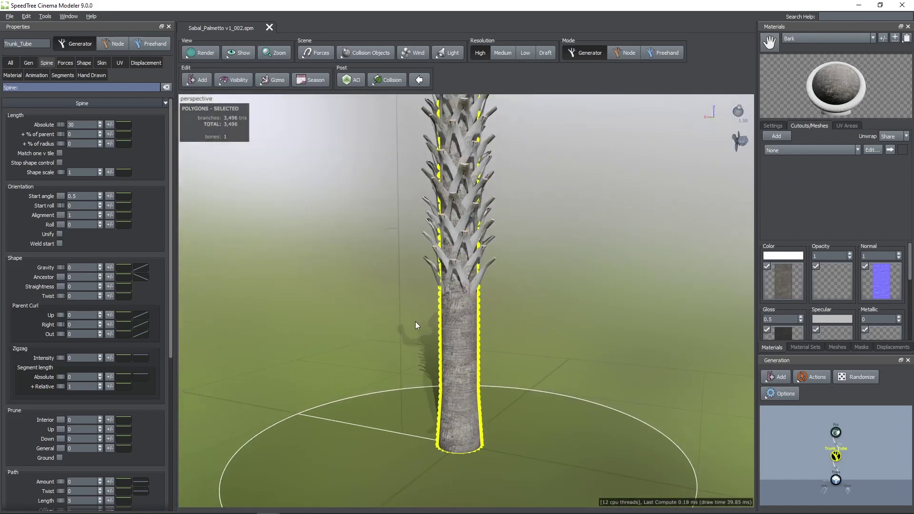
left_click(62, 76)
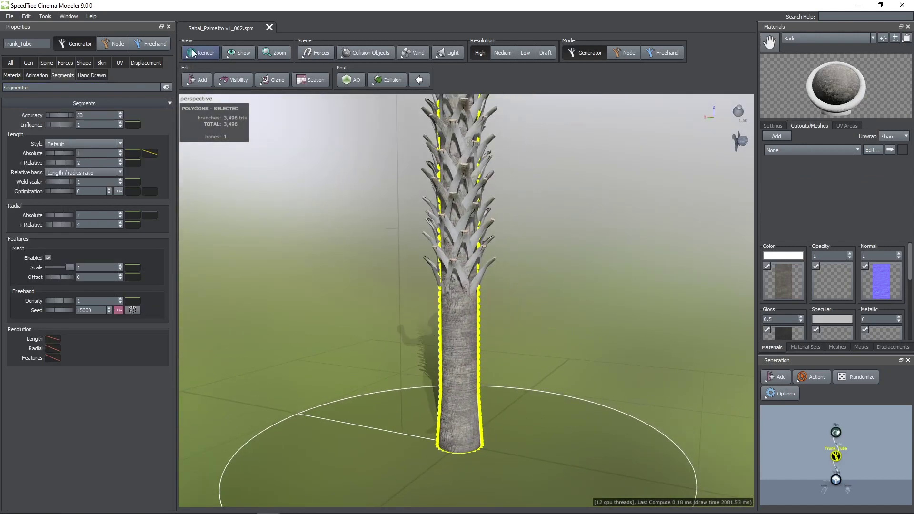
left_click(201, 53)
left_click(208, 70)
- Set the trunk's relative segment length to 3.9 and lower the middle of its absolute segment length distribution curve
double_click(83, 162)
type("3.9")
key("Return")
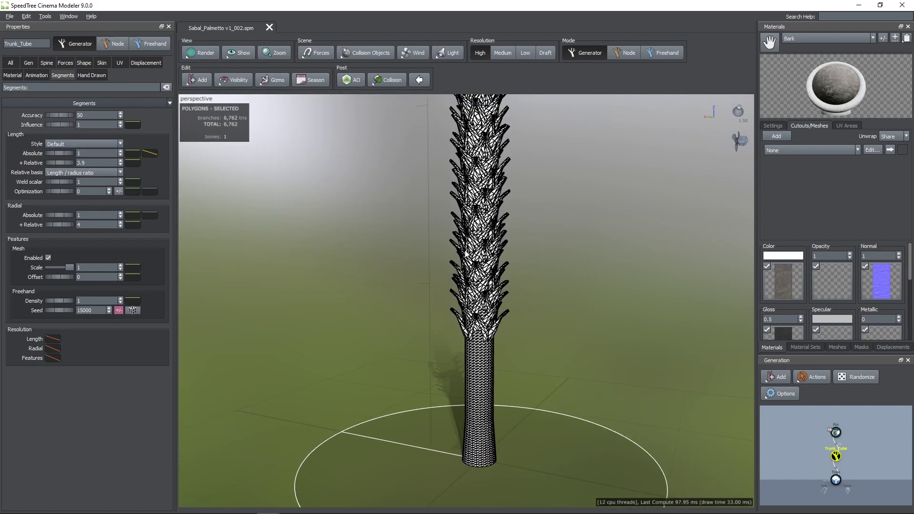
left_click(150, 153)
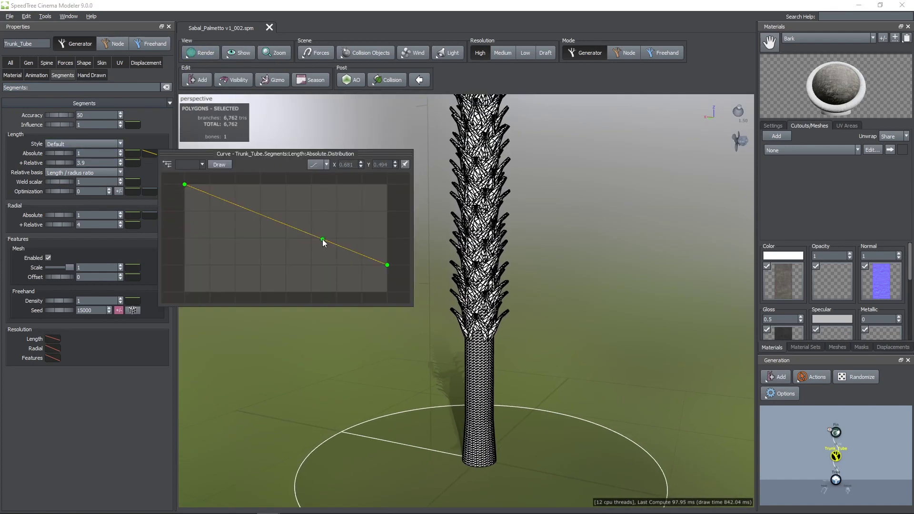
left_click_drag(323, 241, 325, 259)
- Hide the dead base fins and examine the trunk's wireframe density
left_click(482, 300)
key("h")
scroll(483, 308, "down", 3)
middle_click_drag(483, 308, 487, 326)
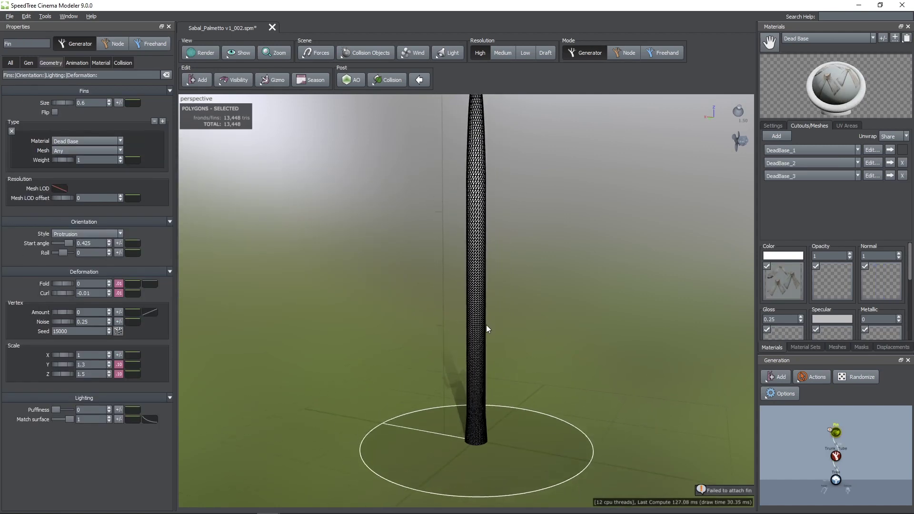
scroll(486, 327, "down", 2)
scroll(470, 335, "up", 5)
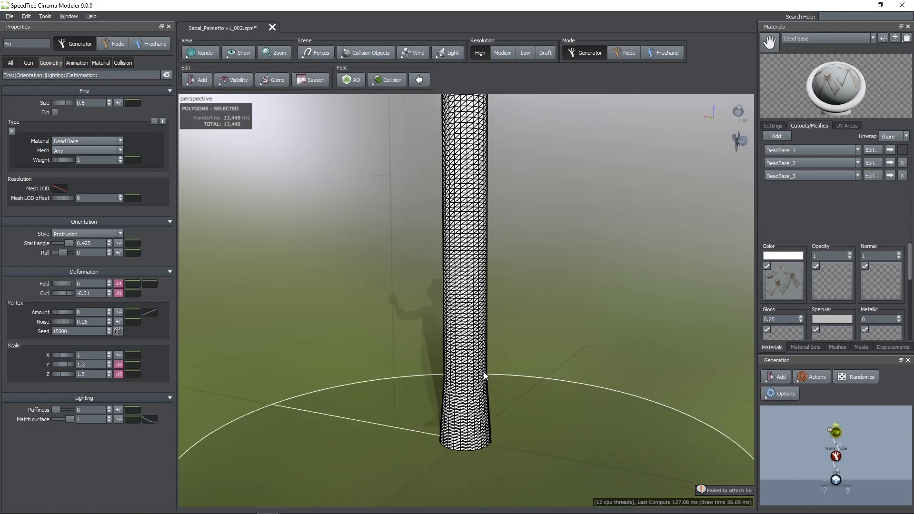
- Select the trunk, return the viewport to textured shading and open the trunk's displacement settings
left_click(442, 323)
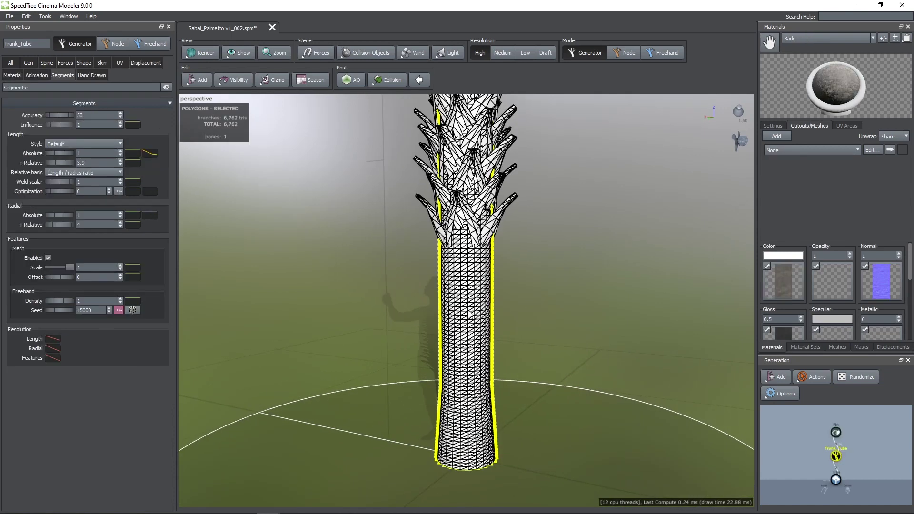
left_click(212, 58)
left_click(221, 69)
left_click_drag(395, 242, 371, 241)
left_click(136, 64)
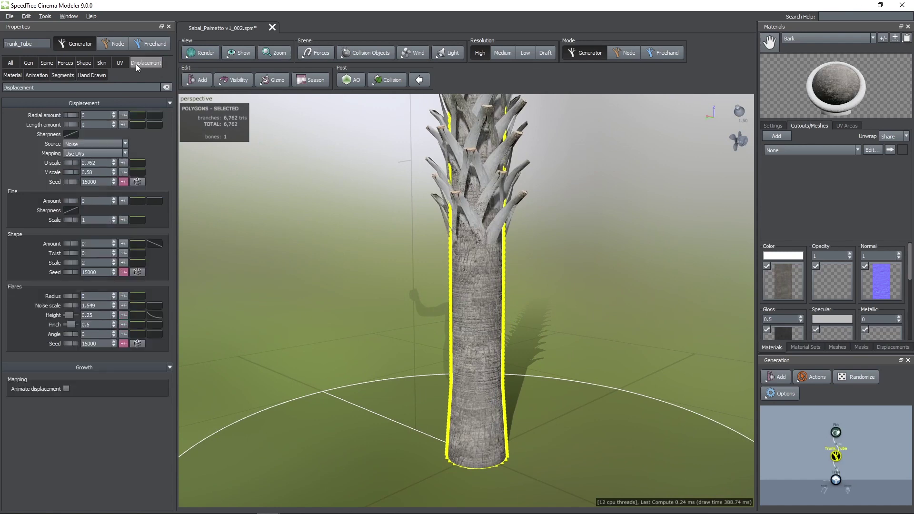
- Check the Bark material's height map and set the trunk's displacement source to Material
left_click(81, 145)
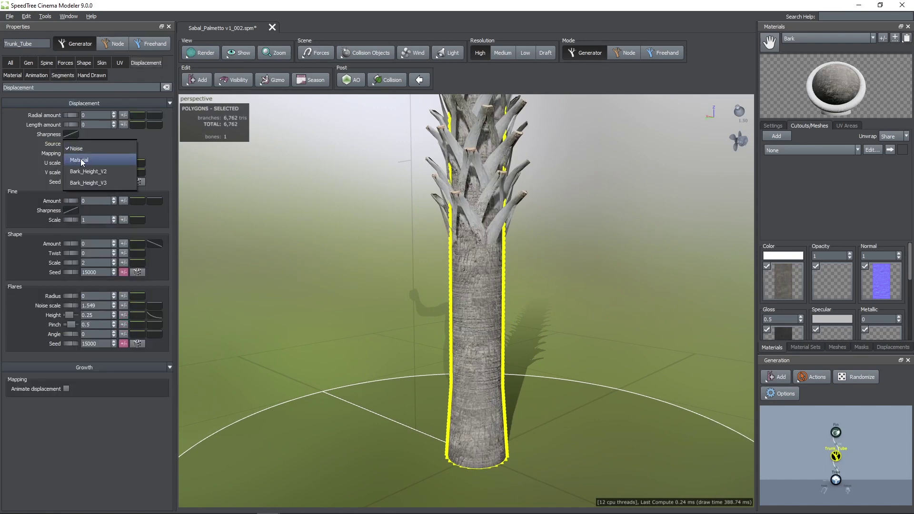
left_click(34, 146)
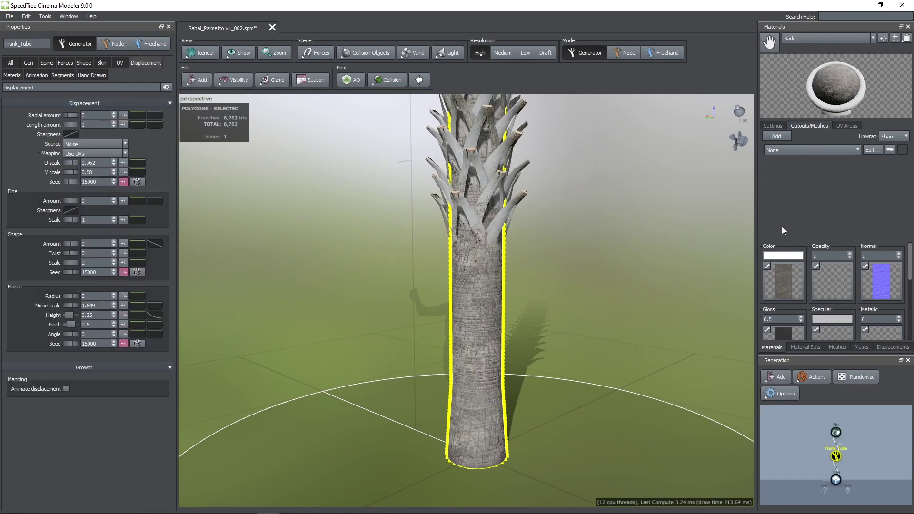
scroll(790, 257, "down", 2)
left_click(781, 312)
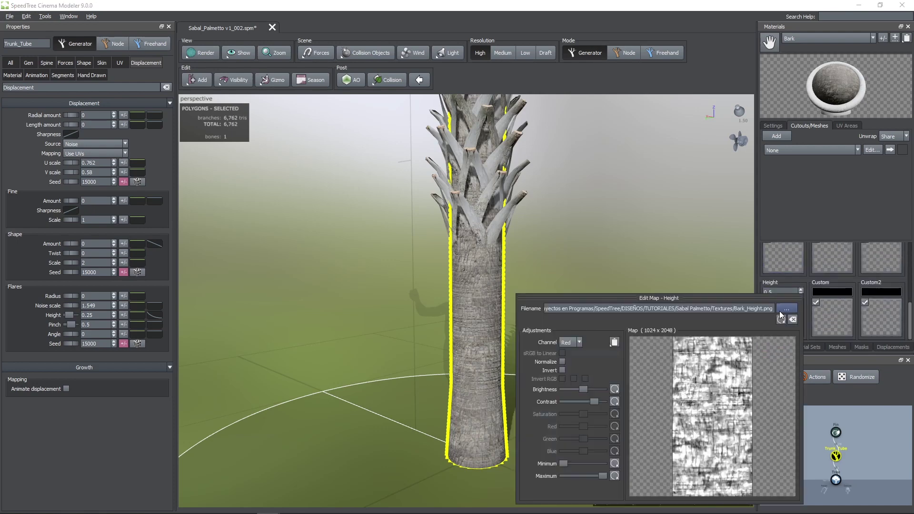
left_click_drag(659, 226, 653, 228)
left_click(67, 141)
left_click(72, 162)
left_click_drag(249, 207, 328, 221)
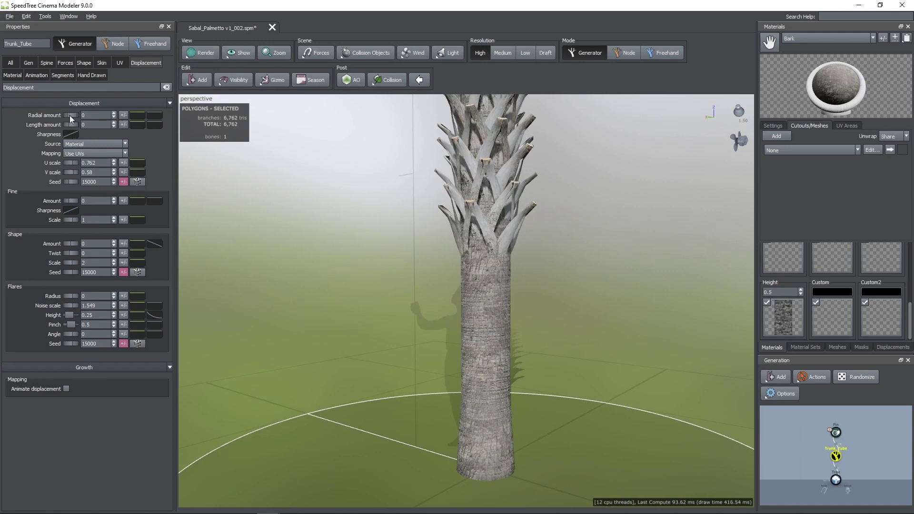
- Set the trunk's radial displacement amount to 0.22
left_click_drag(72, 116, 87, 115)
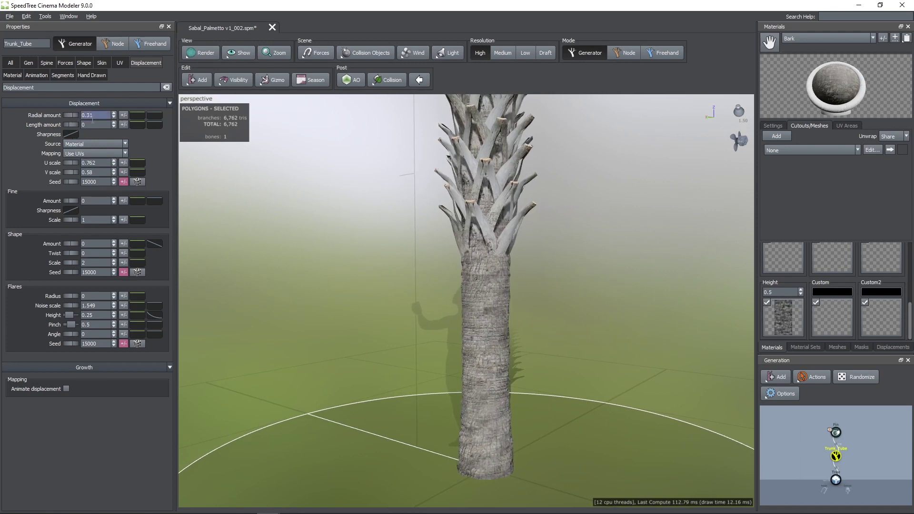
left_click_drag(190, 181, 489, 411)
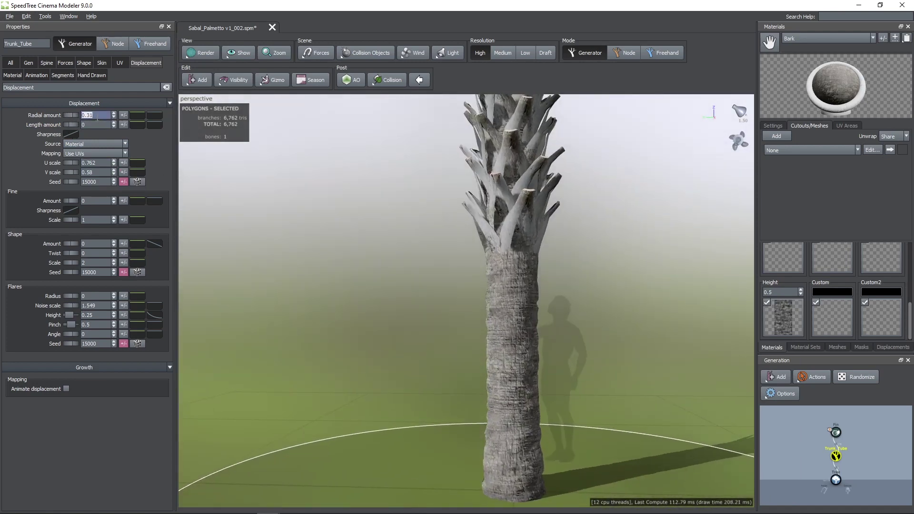
left_click(97, 118)
type(".22")
key("Return")
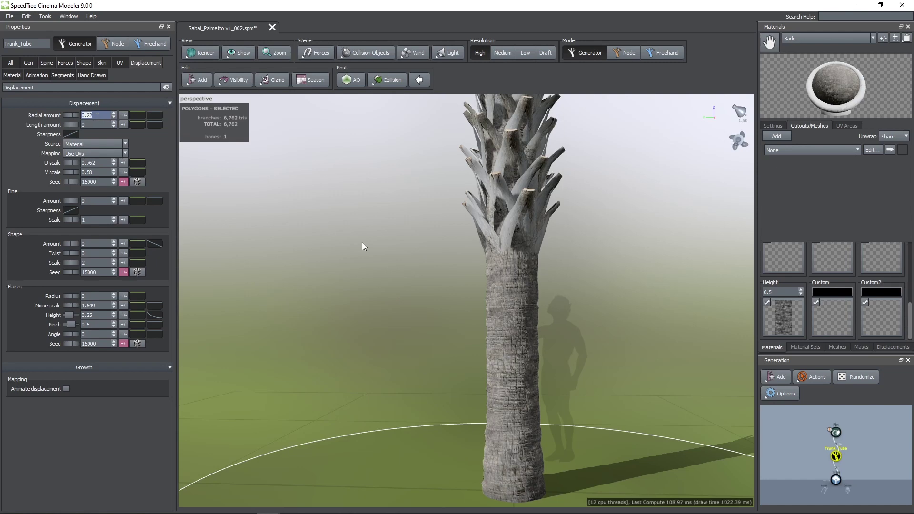
left_click_drag(361, 242, 438, 277)
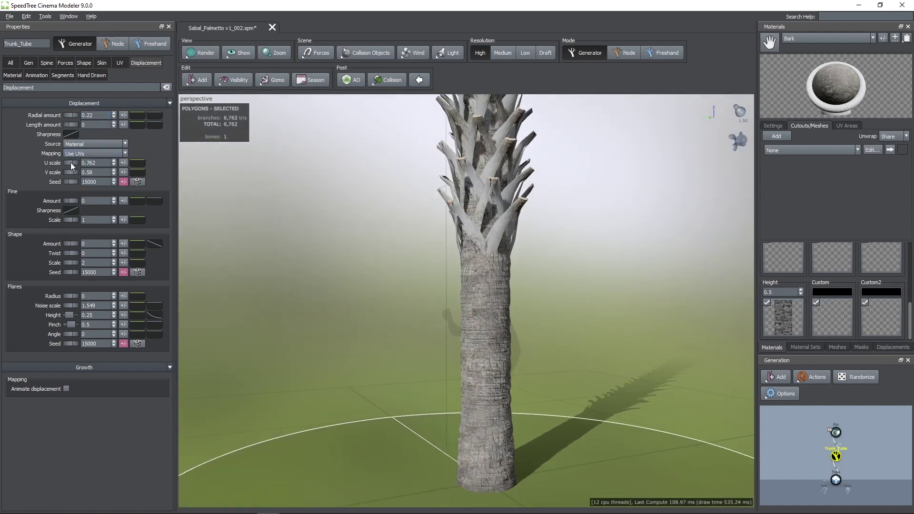
- Set the trunk's displacement mapping to Fit to geometry, with a U scale of 1 and a V scale of 5.4
left_click(95, 153)
left_click(79, 172)
left_click_drag(73, 162, 107, 170)
left_click(103, 172)
type("5.4")
key("Return")
left_click_drag(405, 262, 415, 283)
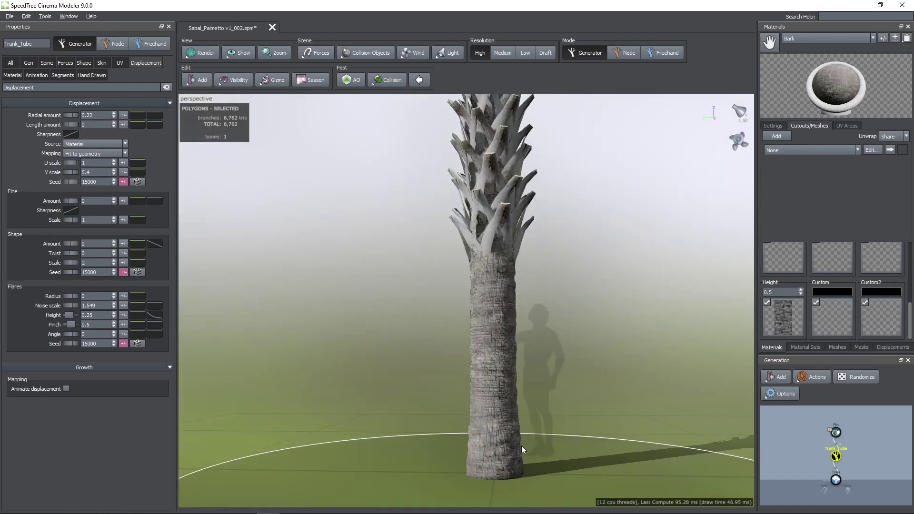
left_click_drag(371, 247, 467, 295)
scroll(466, 295, "down", 5)
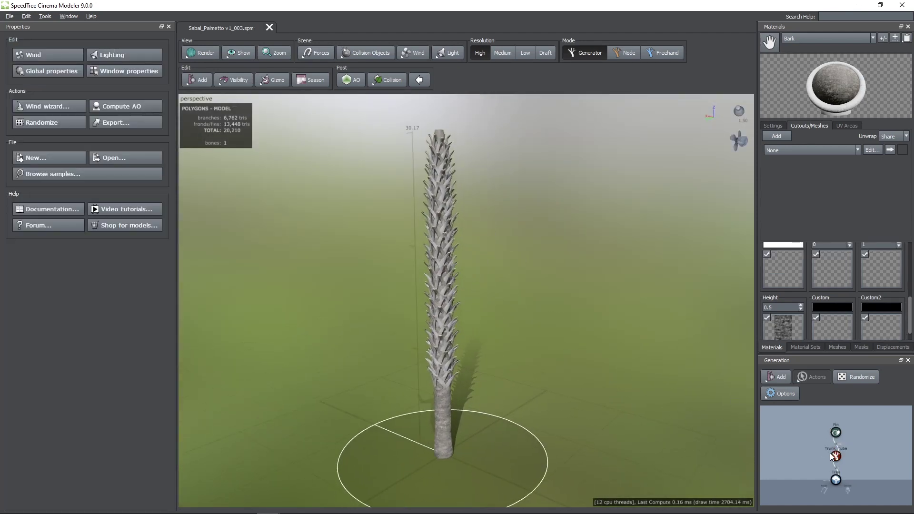
- Add a Tubes branch generator to the trunk
right_click(836, 455)
mouse_move(794, 131)
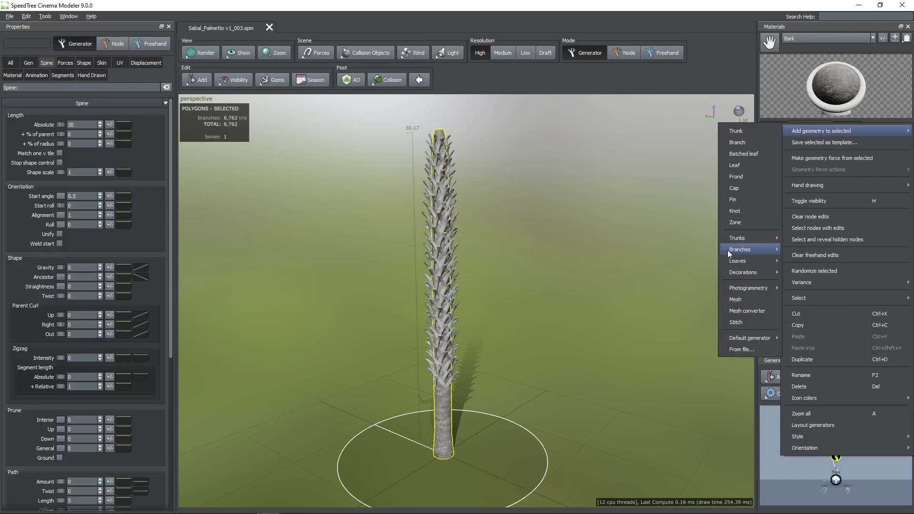
mouse_move(740, 250)
left_click(804, 307)
left_click_drag(516, 317, 537, 321)
- Limit the tubes to the trunk's crown by setting their first boundary to 0.85 and their last boundary to 0.96
left_click(31, 64)
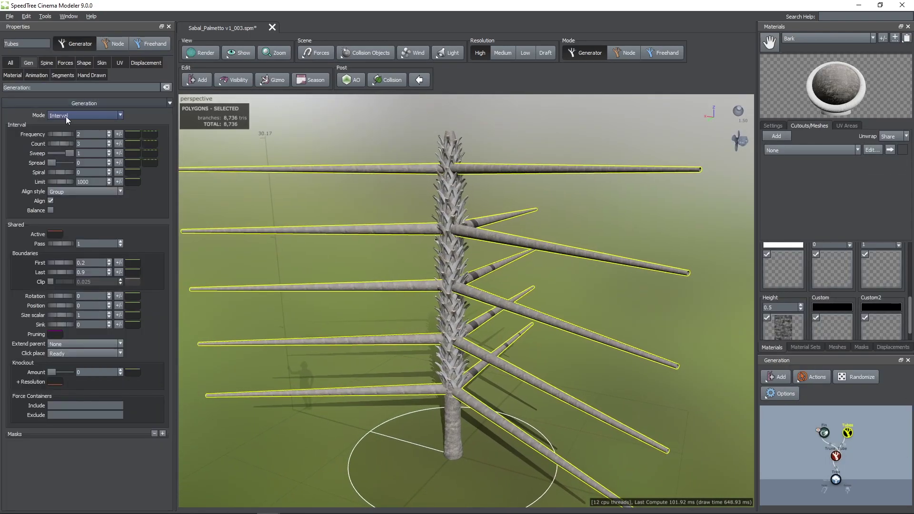
left_click(89, 263)
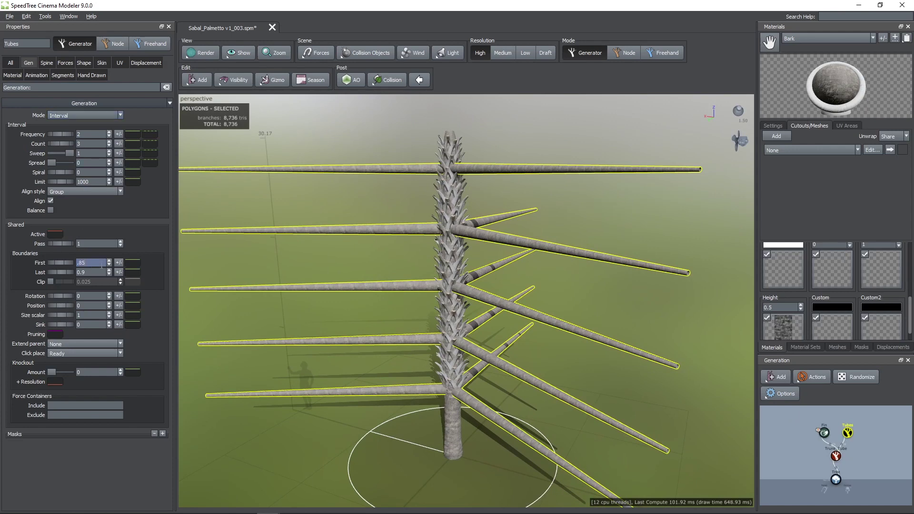
type(".85")
key("Return")
type("6")
key("Return")
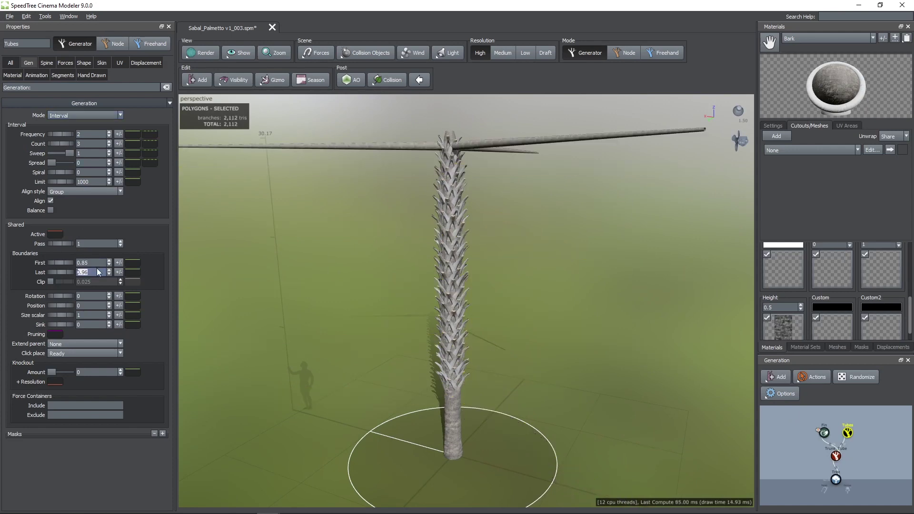
- Set the tubes' interval count to 5 and their frequency to 24
left_click_drag(58, 145, 74, 145)
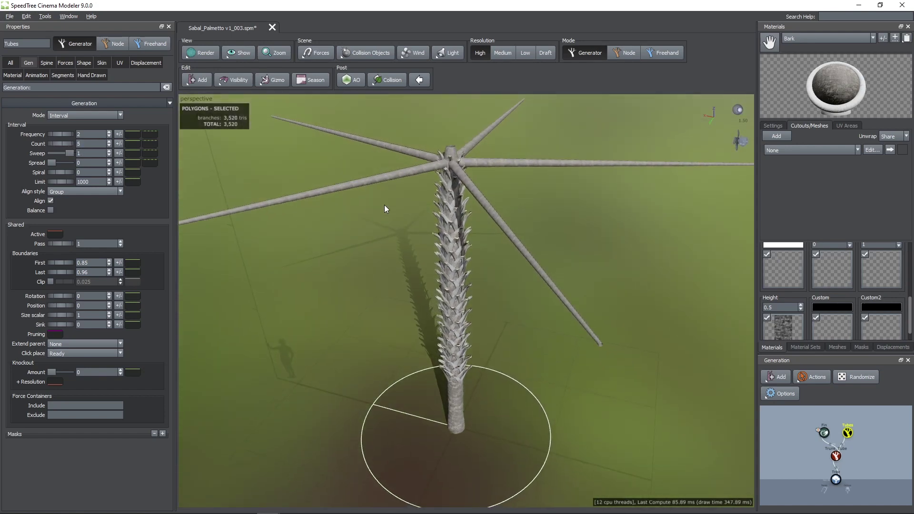
middle_click_drag(384, 204, 384, 209)
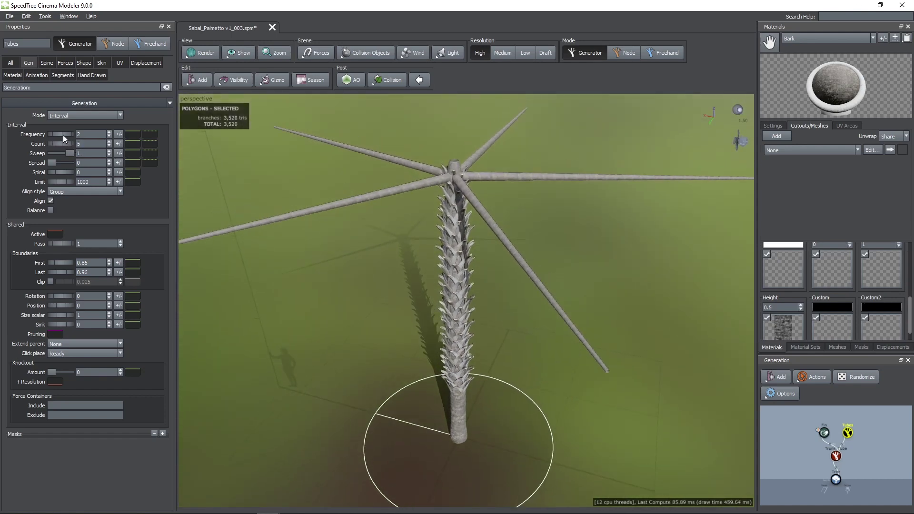
left_click_drag(62, 135, 500, 254)
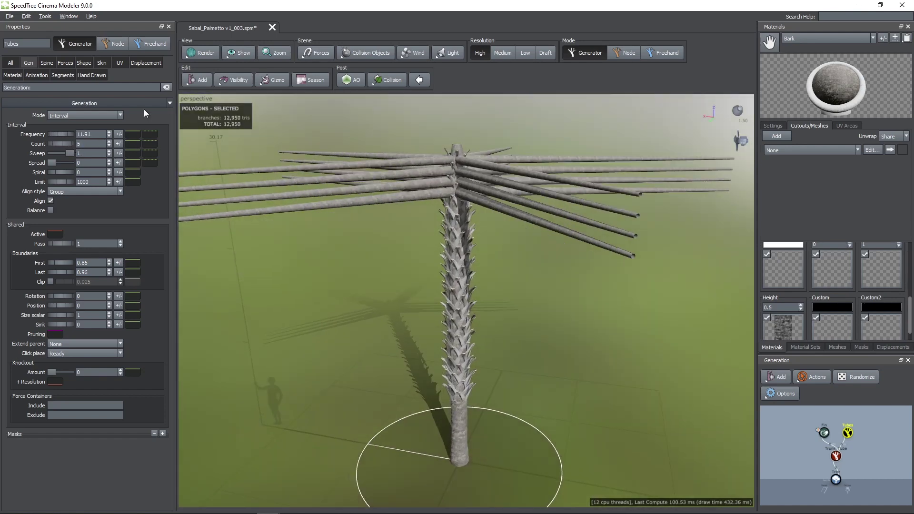
key("Return")
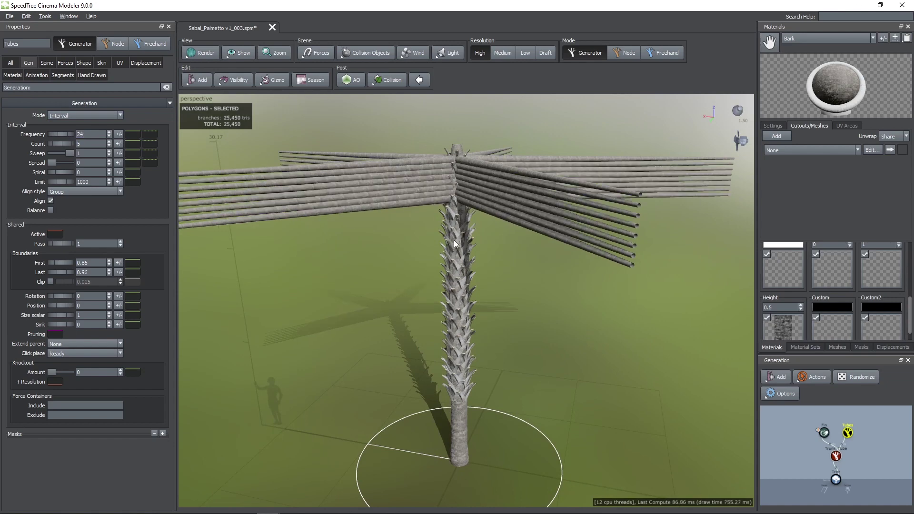
- Apply the Petiole material to the tubes
left_click(799, 38)
left_click(799, 61)
left_click_drag(609, 155, 541, 155)
- Set the tubes' length to 0.25 of the parent with a variance of 0.015
left_click(47, 62)
double_click(76, 134)
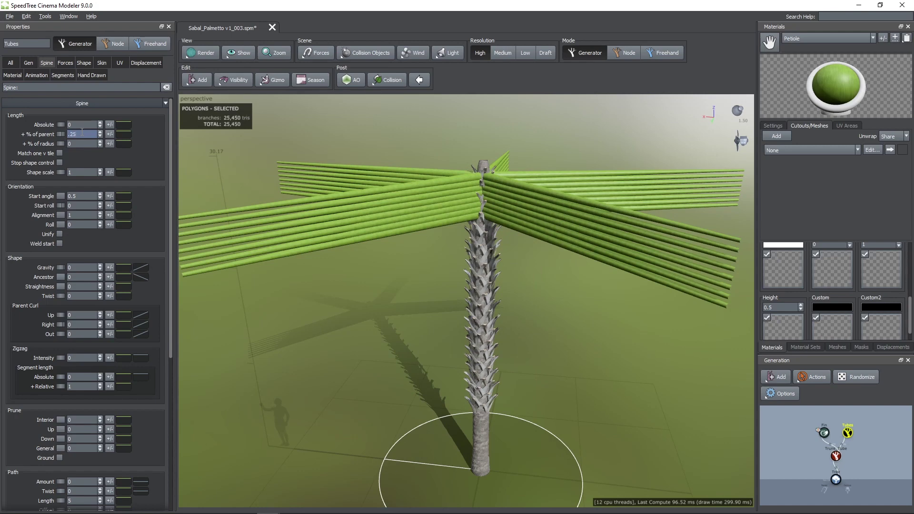
key("Return")
scroll(461, 181, "up", 3)
left_click(110, 134)
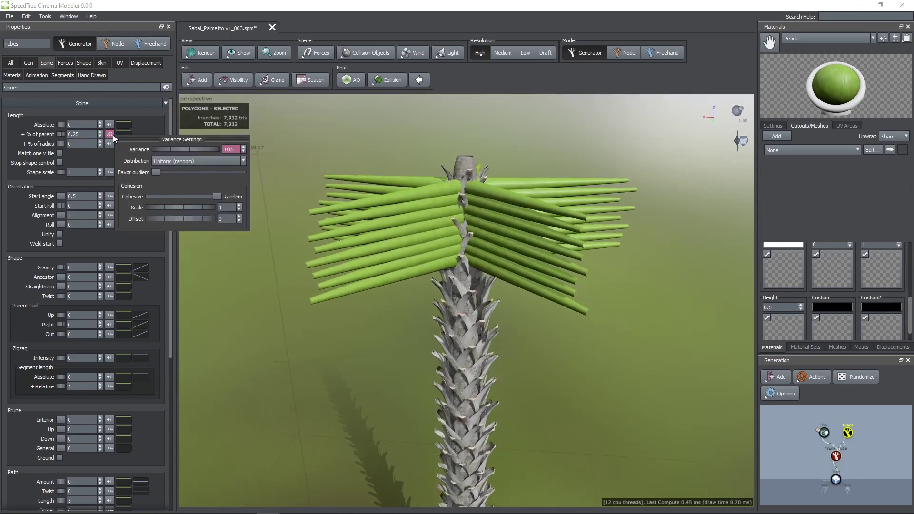
scroll(433, 259, "down", 2)
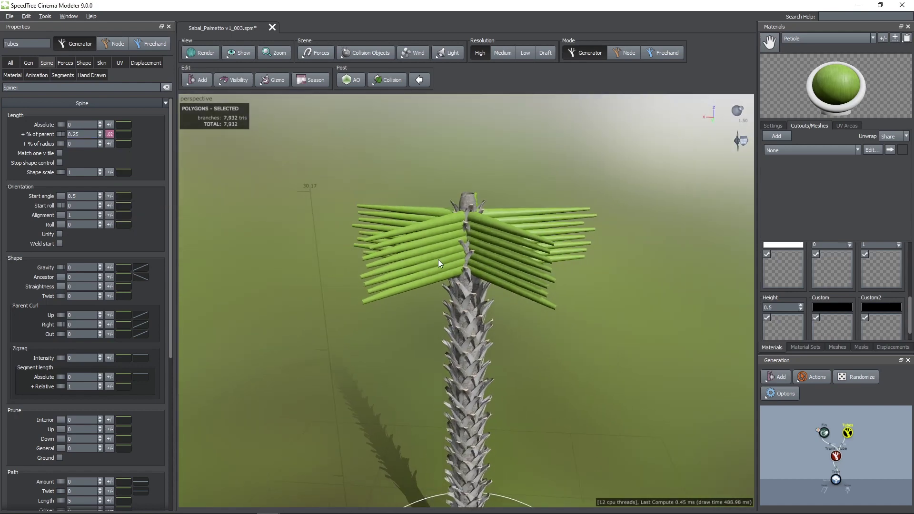
- Set the tubes' start angle to 0.23, then raise the start and lower the end of its parent curve
mouse_move(99, 196)
left_mouse_down()
mouse_move(99, 210)
mouse_move(97, 198)
left_mouse_up()
left_click(123, 196)
middle_click_drag(243, 232, 220, 301)
scroll(217, 302, "down", 1)
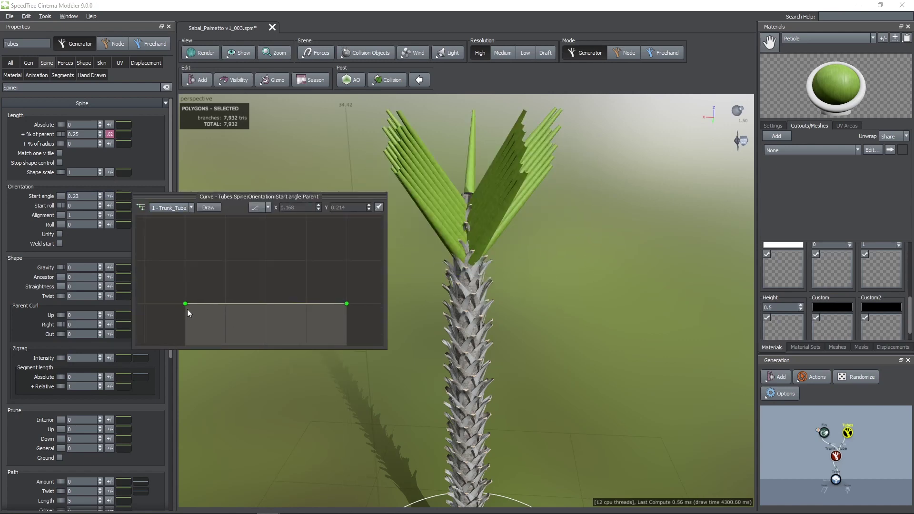
left_click_drag(186, 303, 185, 220)
left_click_drag(346, 303, 364, 357)
right_click_drag(442, 318, 461, 198)
- Reshape the parent curve of the tubes' relative length, lowering its end to shorten the topmost petioles
scroll(430, 189, "up", 3)
left_click(123, 134)
left_click_drag(241, 137, 192, 164)
left_click(243, 192)
left_click_drag(312, 192, 312, 213)
right_click_drag(547, 334, 501, 307)
- Distribute the tubes around the trunk with a spiral of 1.2 and a spread of 0.25
left_click(29, 62)
left_click_drag(54, 172, 87, 176)
type("1.2")
key("Return")
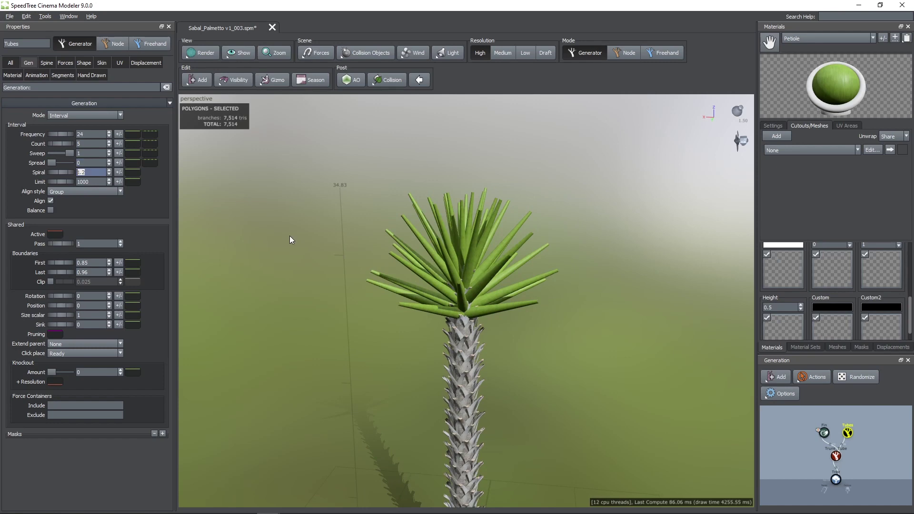
scroll(289, 235, "up", 3)
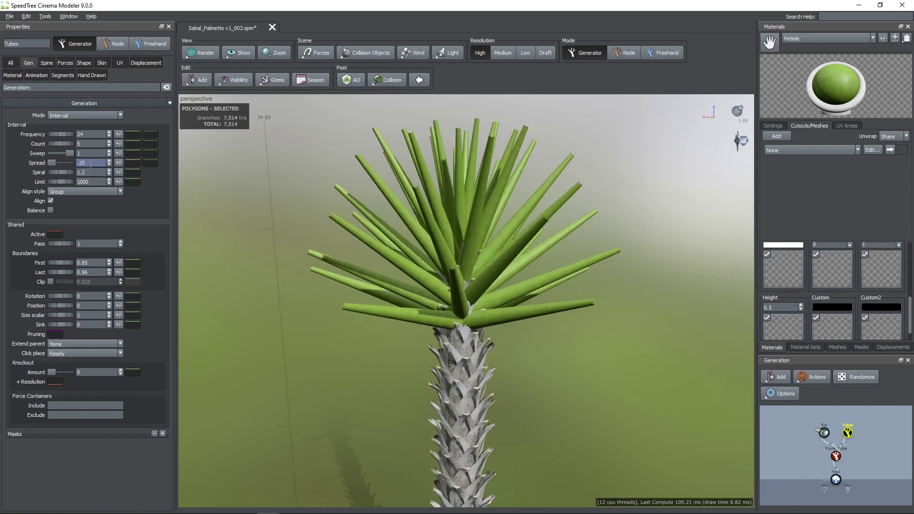
key("Return")
left_click_drag(307, 247, 320, 247)
- Thin the tubes by setting their skin radius to 0.22 of the parent
left_click(101, 63)
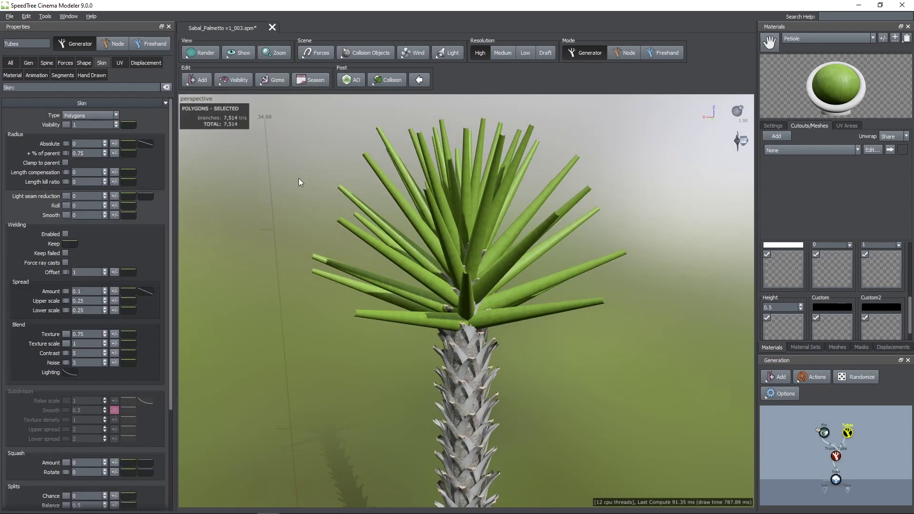
double_click(82, 153)
type("0.22")
key("Return")
right_click_drag(365, 224, 470, 335)
- Flatten the tubes with a squash amount of 0.5 and a squash rotation of 0.5
scroll(125, 259, "down", 5)
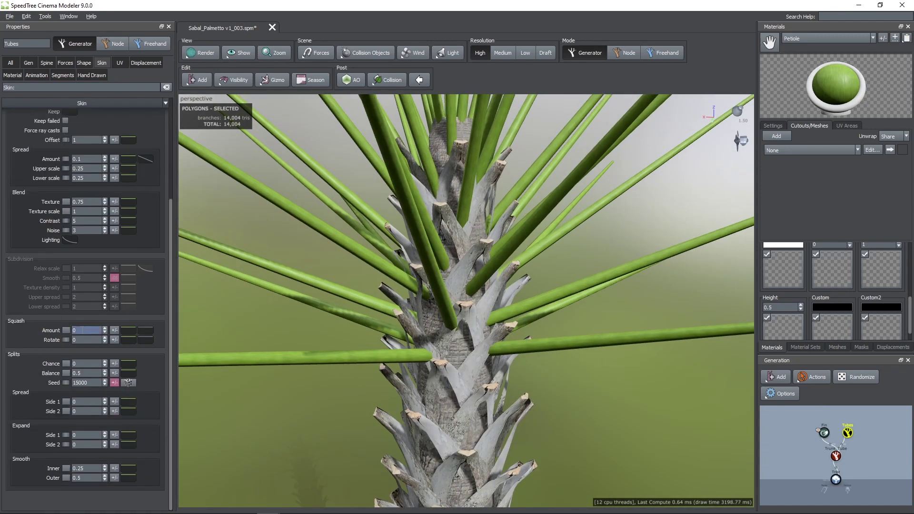
left_click_drag(105, 330, 107, 328)
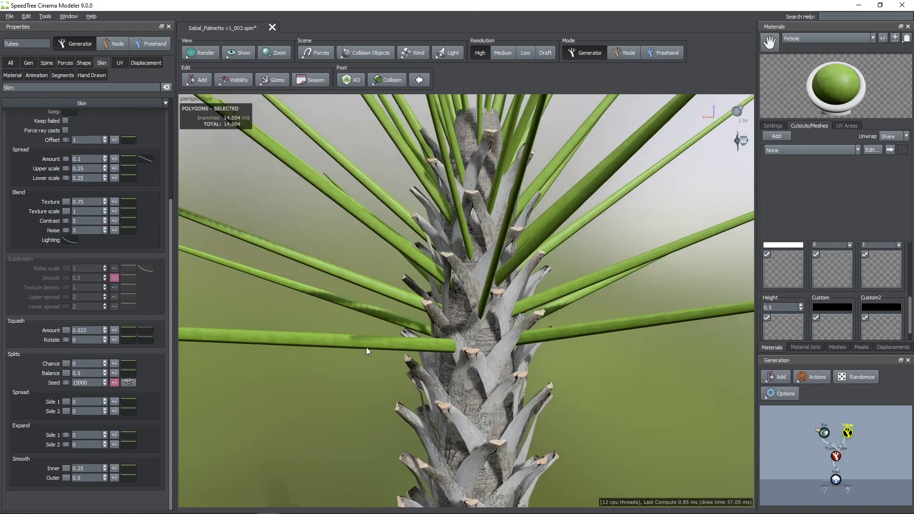
left_click_drag(367, 347, 344, 347)
left_click_drag(106, 343, 99, 357)
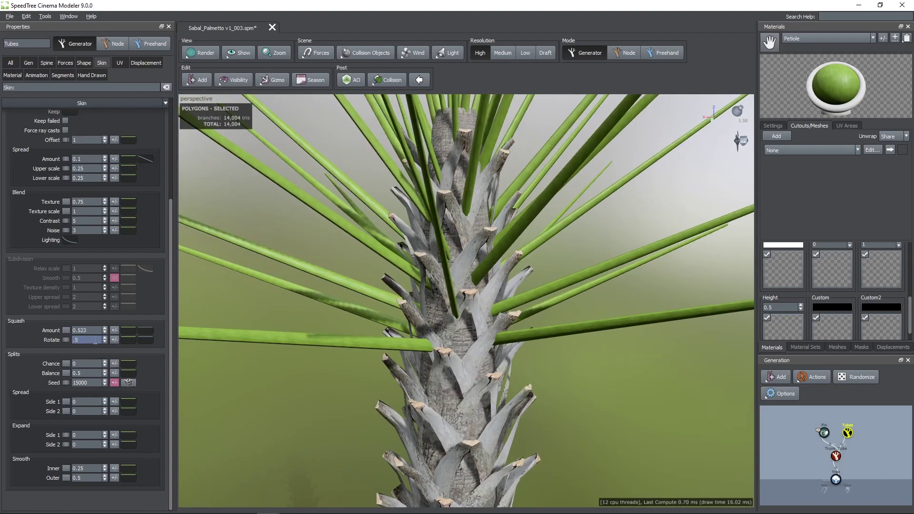
key("Return")
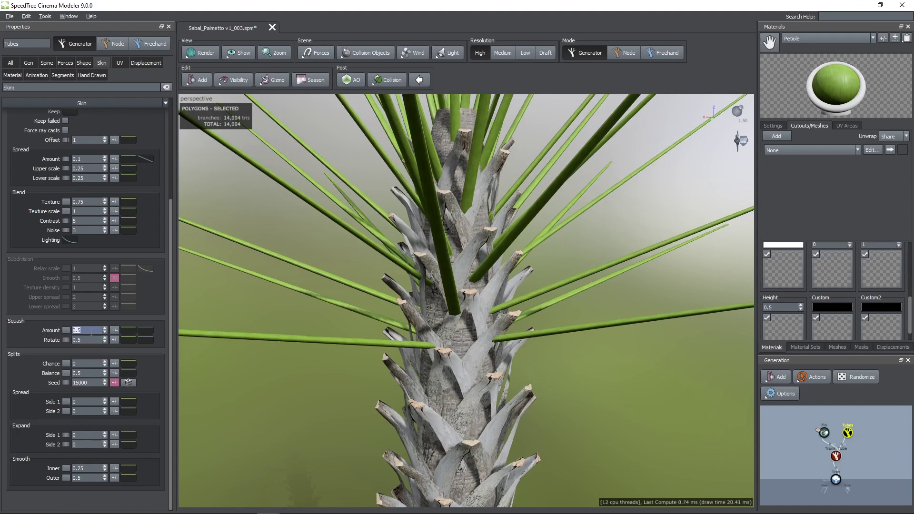
scroll(297, 383, "down", 3)
left_click_drag(429, 428, 432, 404)
- Add a point at X 0.2, Y 1 to the profile curve of the tubes' absolute radius
scroll(432, 404, "up", 1)
scroll(162, 162, "up", 4)
left_click(146, 145)
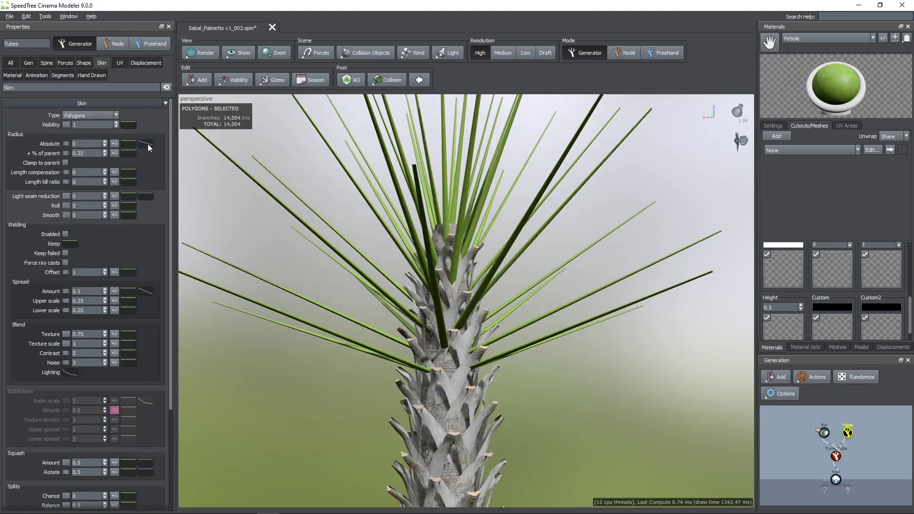
left_click_drag(209, 145, 181, 247)
left_click(204, 311)
left_click(292, 256)
type(".2")
left_click(333, 256)
type("1")
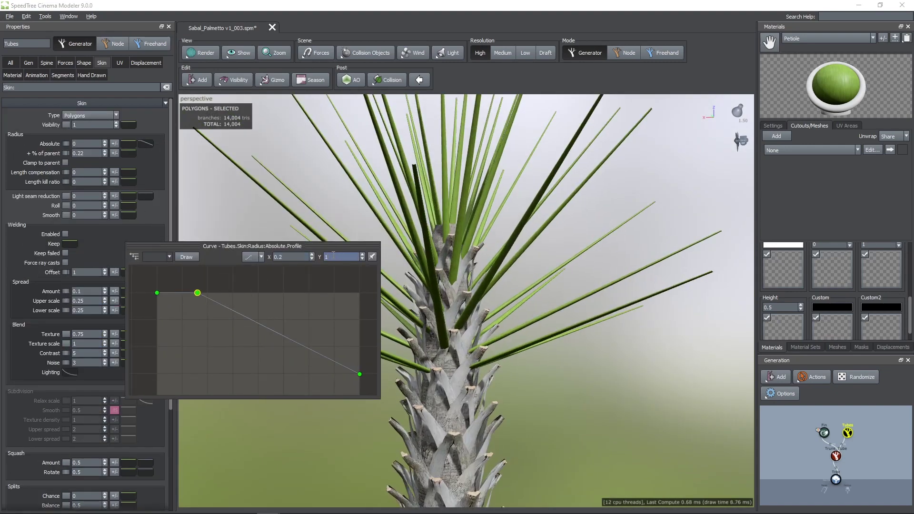
- Raise the first point of the tubes' radius profile curve to Y 3.7 to widen the petiole bases
left_click(157, 293)
middle_click_drag(159, 297, 159, 336)
left_click_drag(157, 333, 157, 183)
scroll(444, 307, "up", 3)
scroll(197, 307, "down", 3)
left_click_drag(206, 306, 207, 272)
left_click_drag(336, 259, 319, 257)
type("3.7")
scroll(471, 339, "down", 4)
scroll(472, 339, "up", 1)
scroll(291, 359, "down", 1)
middle_click_drag(292, 360, 292, 323)
scroll(247, 337, "down", 6)
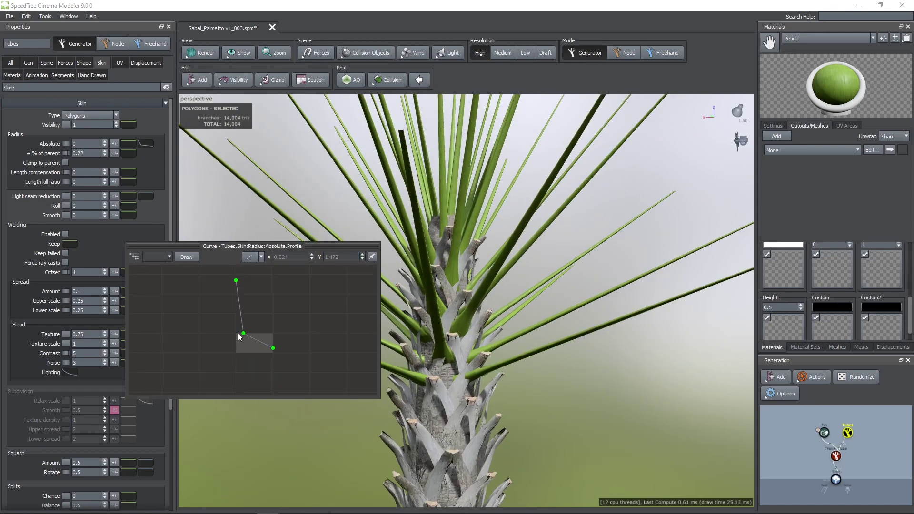
- Add a point at X 0.86, Y 1 to the radius profile curve and set its end point to Y 0.27
right_click_drag(247, 337, 293, 344)
middle_click_drag(293, 344, 301, 368)
left_click(305, 371)
scroll(304, 370, "up", 3)
left_click(344, 257)
type("1")
left_click(283, 256)
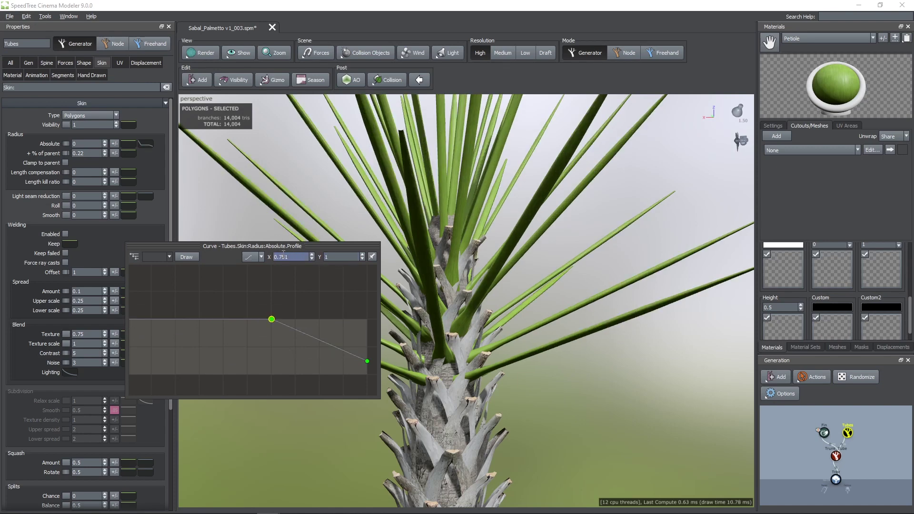
type("0.86")
left_click(367, 361)
middle_click_drag(367, 362, 303, 351)
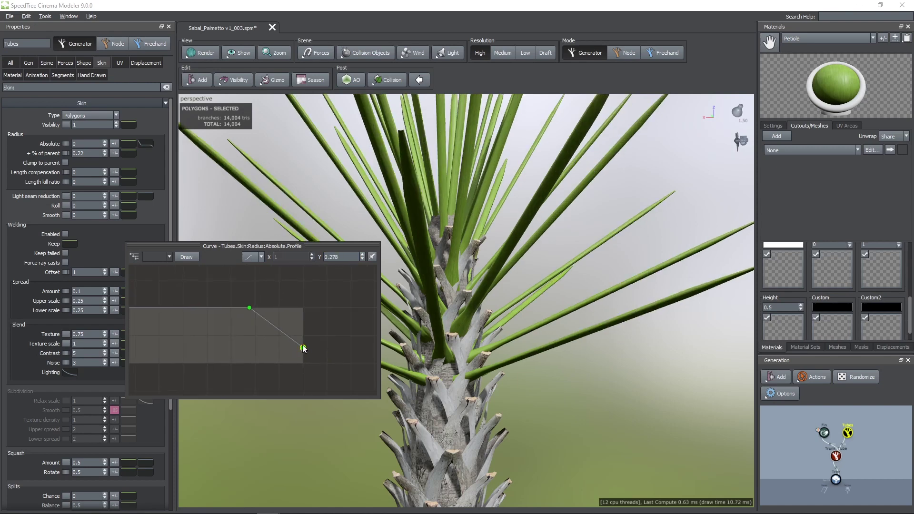
left_click(340, 257)
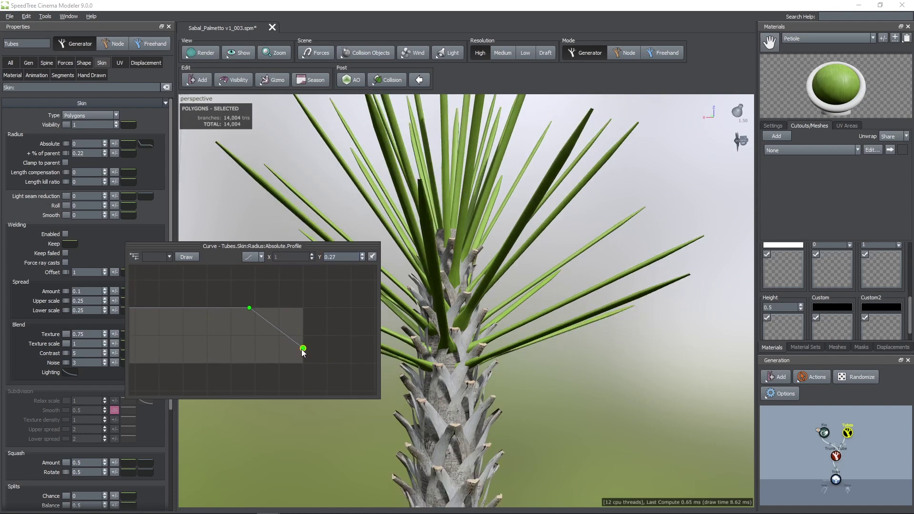
- Bend the petioles downward by setting the tubes' gravity to 0.07
left_click_drag(302, 348, 277, 347, "shift")
scroll(413, 354, "down", 3)
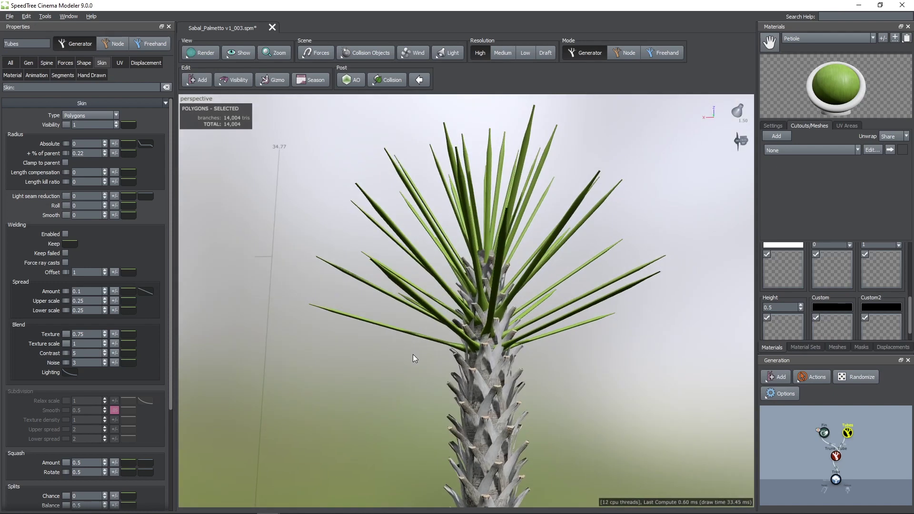
left_click(51, 67)
scroll(41, 267, "down", 1)
left_click_drag(60, 239, 88, 239)
key("Return")
left_click_drag(405, 348, 412, 345)
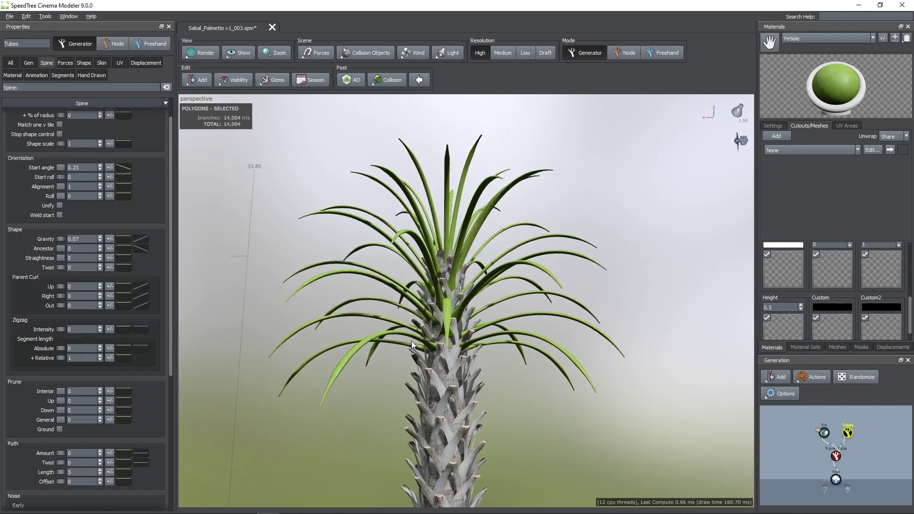
- Add a variance of 0.01 to the petioles' gravity
left_click(109, 238)
type(".01")
key("Return")
left_click_drag(347, 338, 351, 339)
- Add a point to the gravity's parent curve, enter 0.5 for it, and lower the curve's end point
left_click(124, 239)
left_click(301, 270)
left_click_drag(361, 270, 360, 323)
left_click(301, 271)
type(".4")
key("Return")
type(".5")
key("Return")
left_click_drag(418, 295, 405, 310)
- Bend the gravity's profile curve upward: place a low middle point at X 0.75 and raise the end point far above the curve area
left_click(140, 239)
scroll(281, 320, "down", 1)
left_click_drag(281, 321, 283, 338)
left_click_drag(358, 280, 359, 195)
middle_click_drag(317, 336, 312, 347)
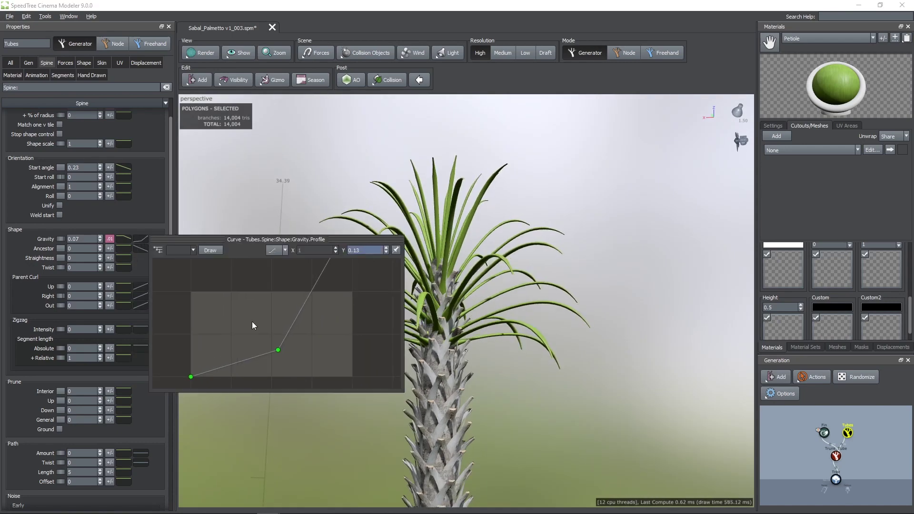
left_click(279, 349)
left_click(312, 250)
type(".75")
left_click(366, 249)
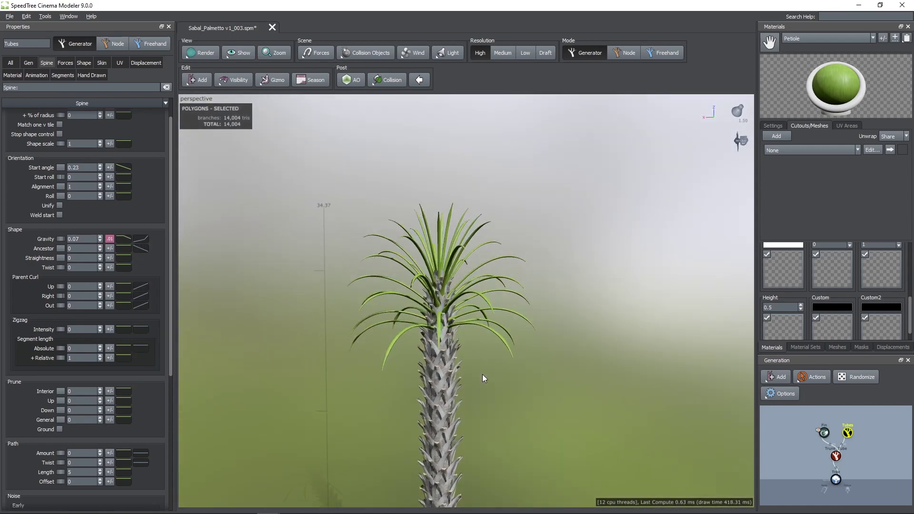
left_click(482, 374)
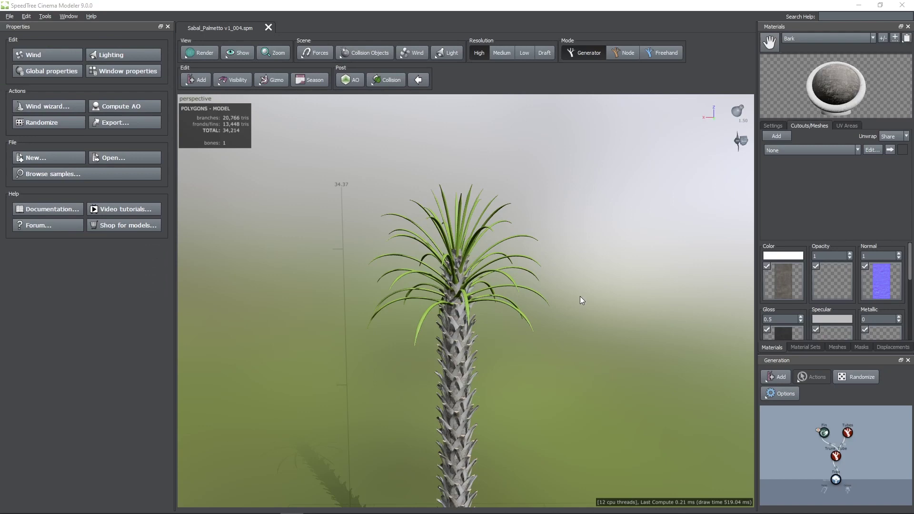
- Add a child tubes generator to the petioles and isolate a single petiole
scroll(511, 313, "up", 2)
left_click(524, 280)
right_click(524, 280)
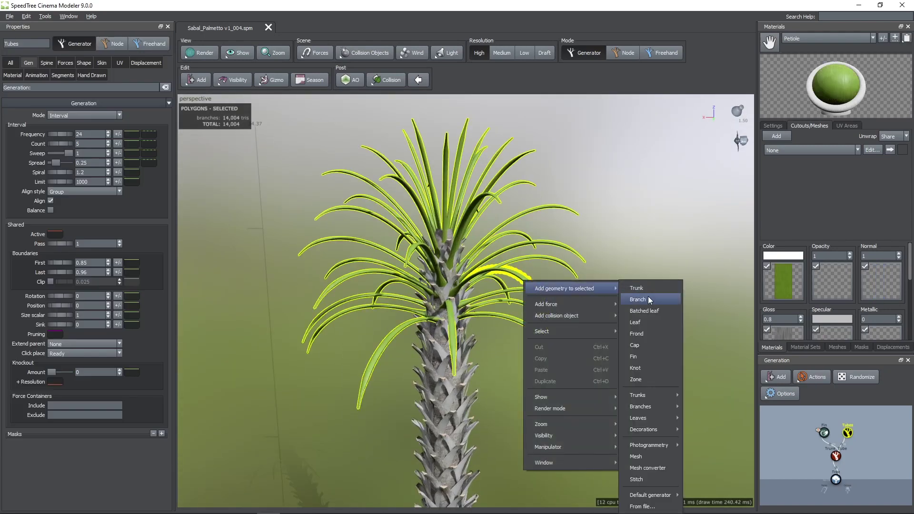
left_click(705, 462)
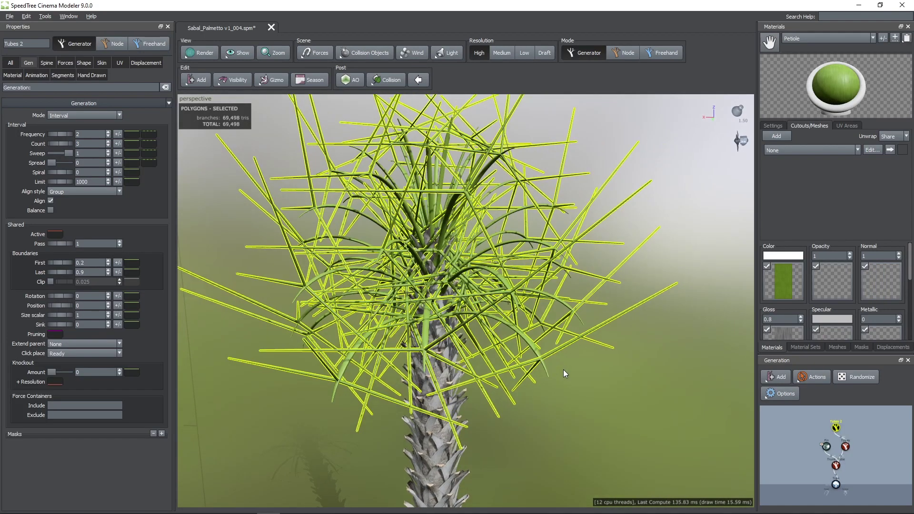
left_click(535, 352)
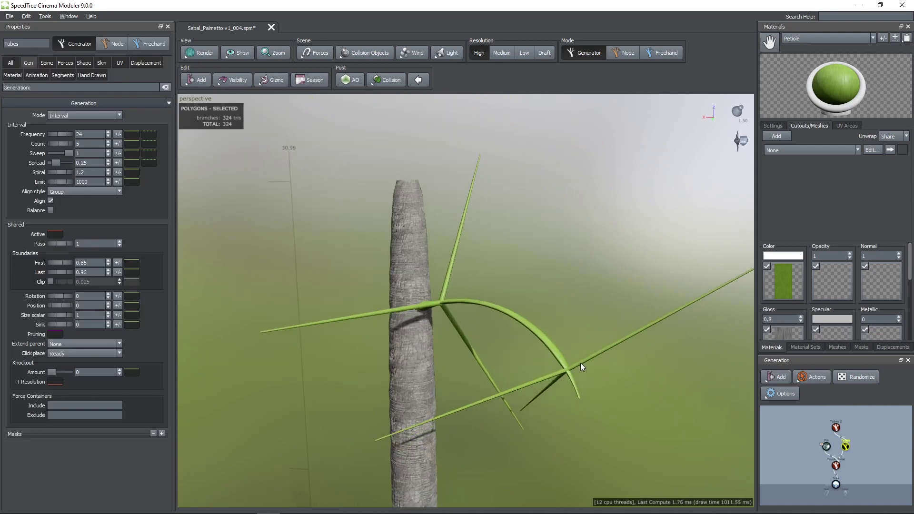
- Generate the new child tubes in Absolute steps mode, with boundaries from 0.85 to 0.98 along the petiole
left_click(581, 362)
left_click(85, 115)
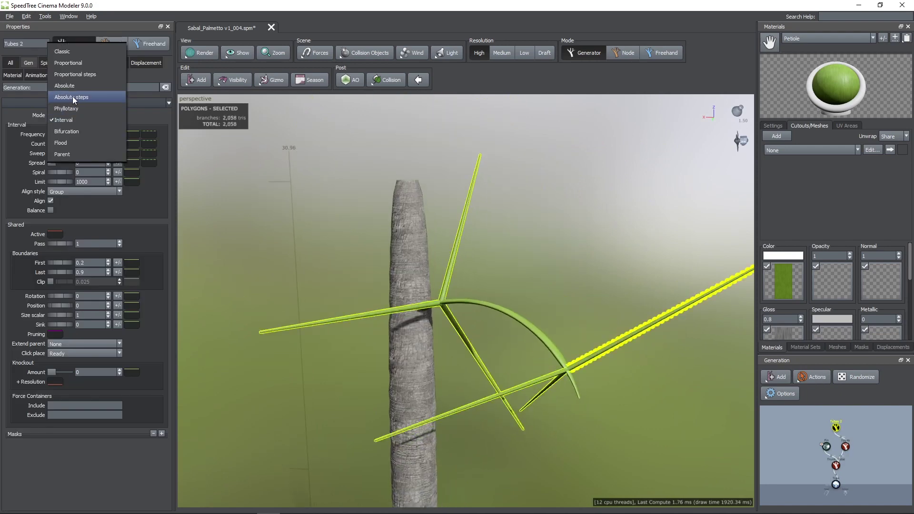
left_click(74, 98)
double_click(87, 277)
type(".85")
key("Return")
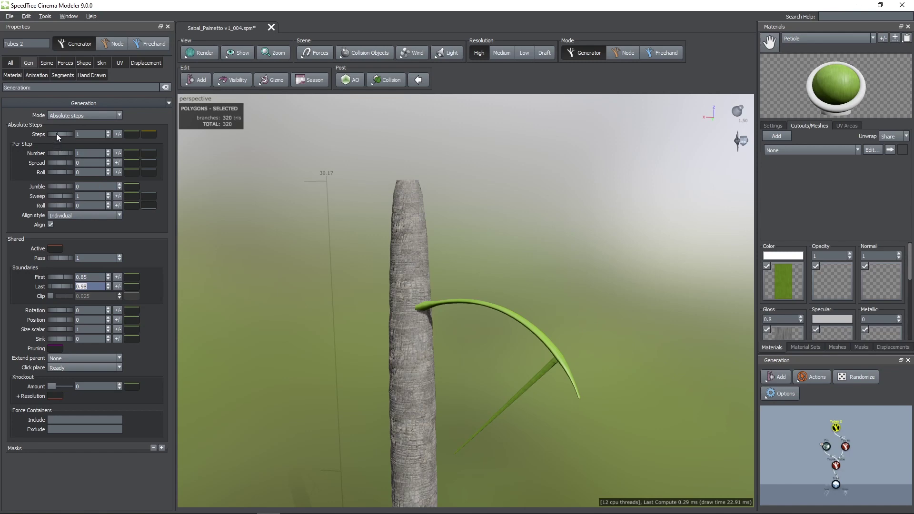
- Set the child tubes to 23 steps with 2 tubes per step
left_click_drag(69, 136, 258, 165)
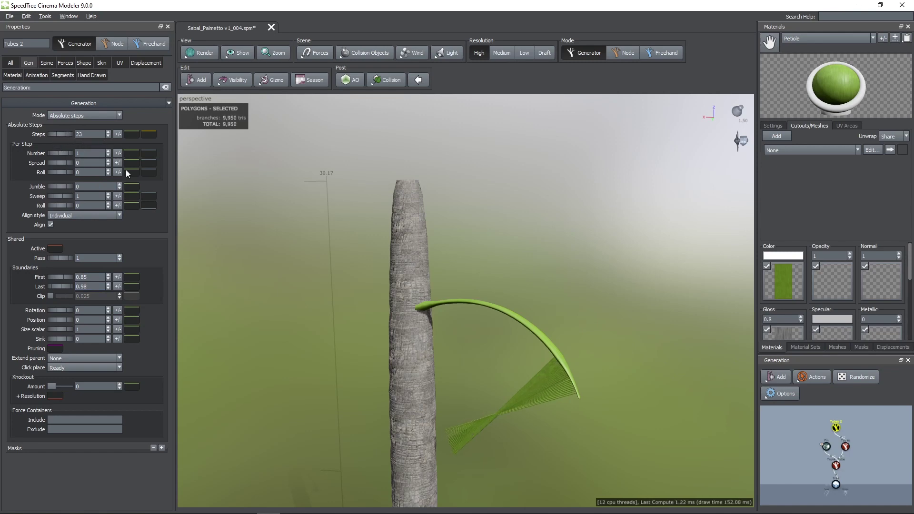
left_click_drag(60, 154, 68, 153)
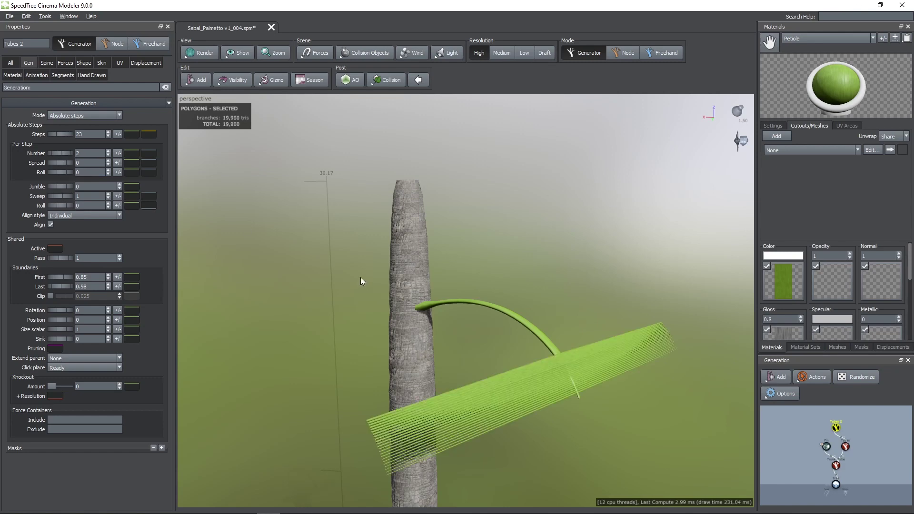
middle_click_drag(357, 273, 349, 273)
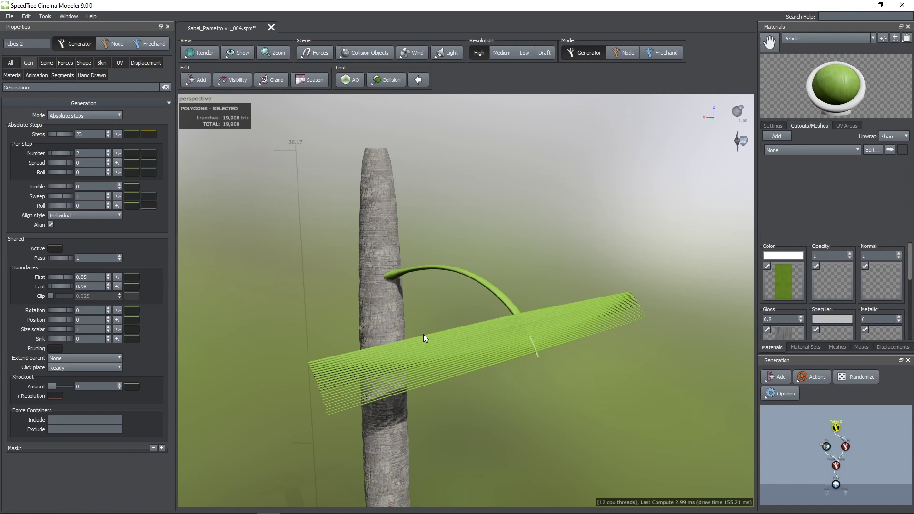
- Set the child tubes' start angle to 0.123
left_click(46, 63)
left_click_drag(99, 200, 99, 224)
type("23")
key("Return")
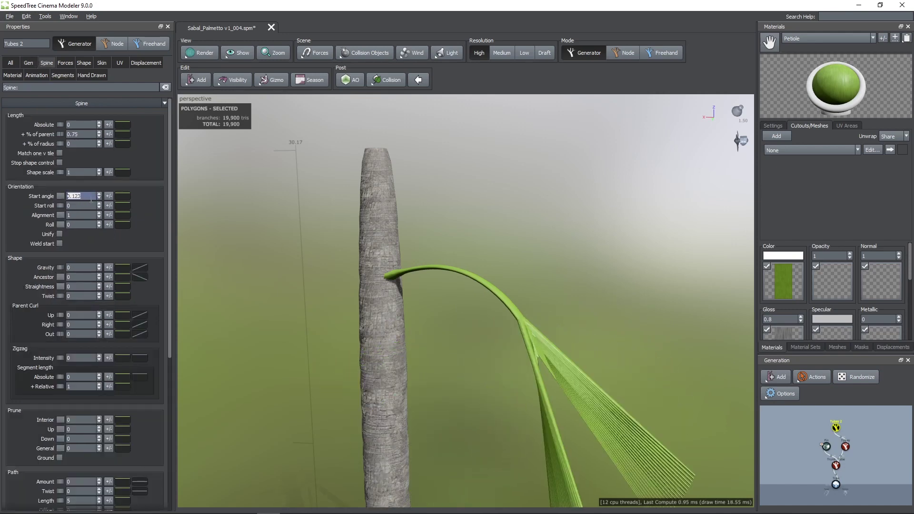
left_click_drag(367, 238, 306, 248)
- Reshape the start angle's parent curve into a steep descent, raising its first point, to fan out the child tubes
left_click(123, 198)
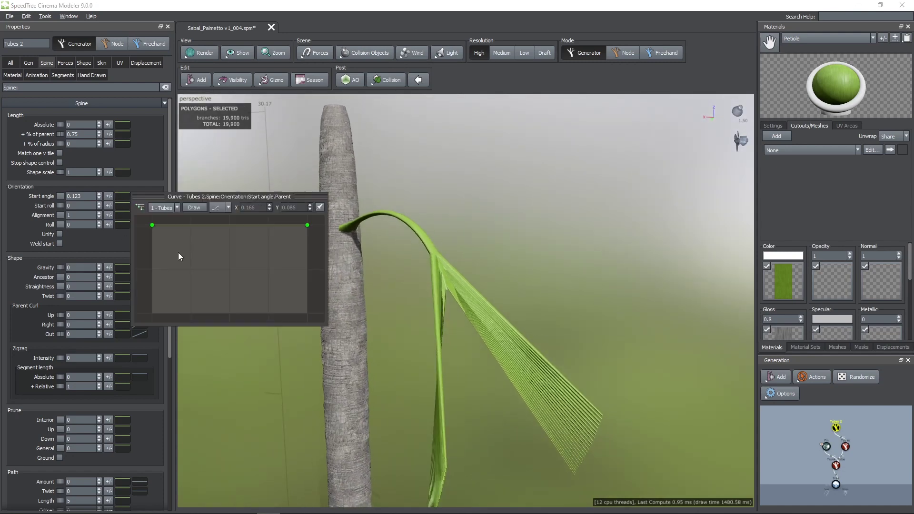
left_click_drag(182, 278, 179, 120)
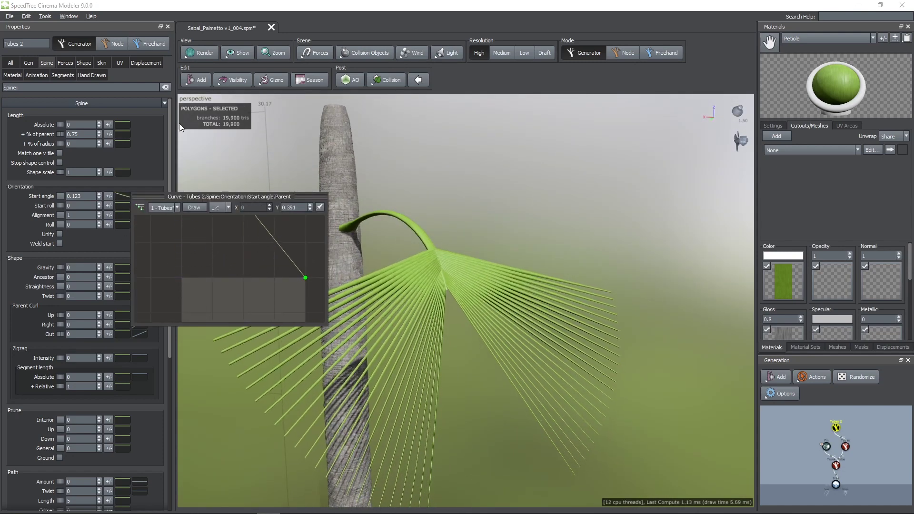
left_click_drag(291, 262, 296, 321)
left_click_drag(384, 333, 452, 346)
scroll(407, 330, "down", 3)
- Add a frond generator to the child tubes and assign the Leaf_1 material with its Leaf_A Cutout mesh to it
right_click(461, 318)
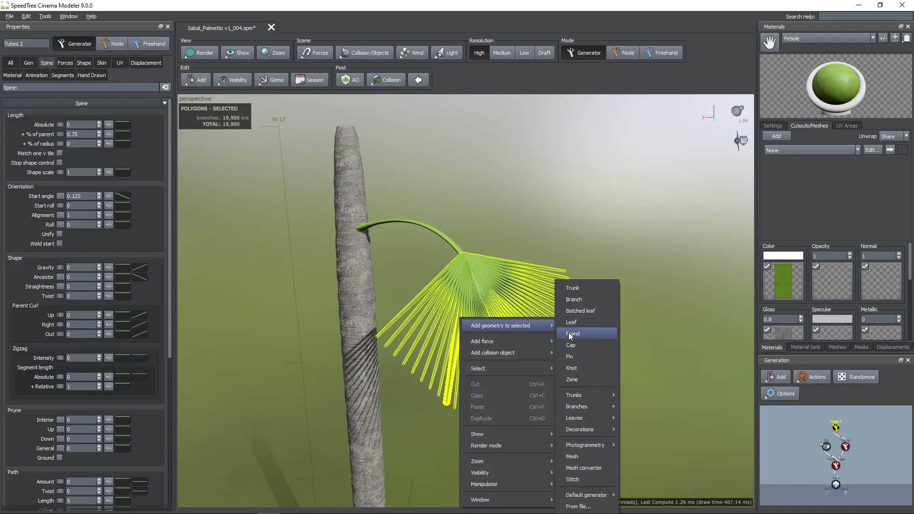
left_click(572, 334)
left_click(801, 40)
left_click(797, 54)
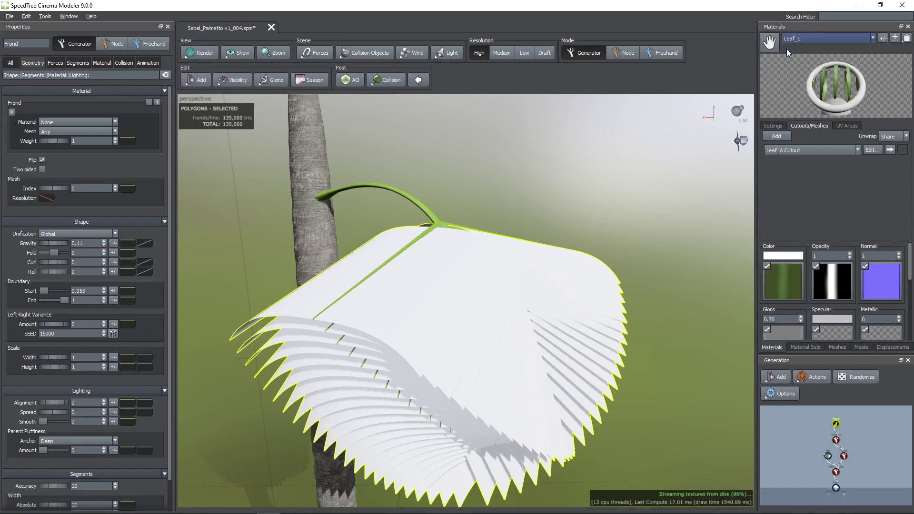
left_click(871, 150)
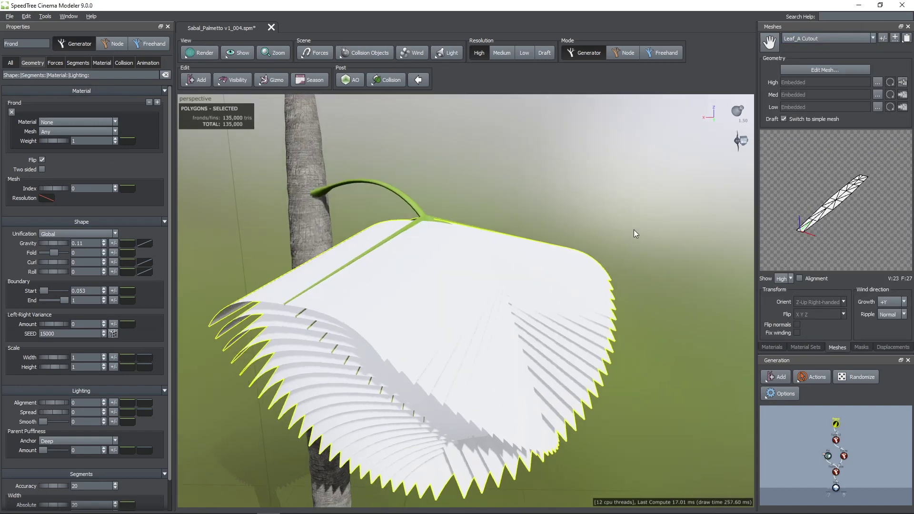
middle_click_drag(637, 223, 643, 210)
left_click(771, 347)
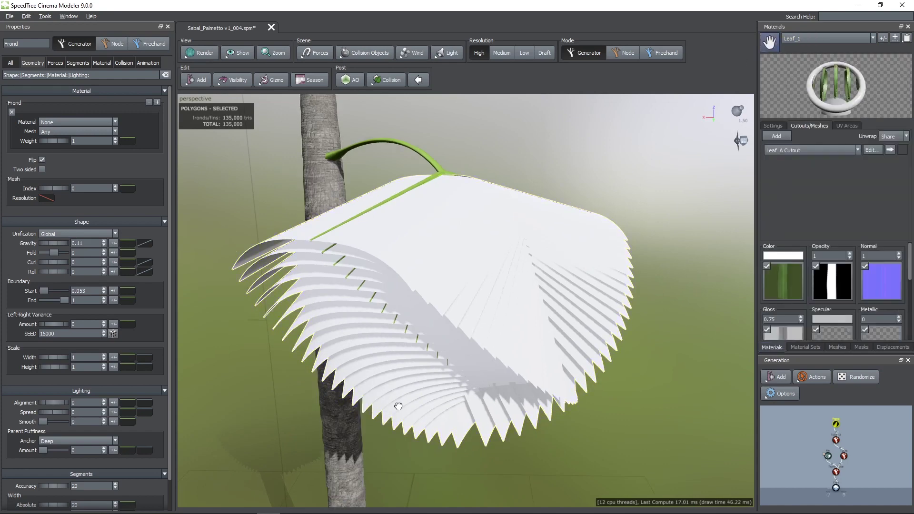
left_click_drag(398, 405, 398, 392)
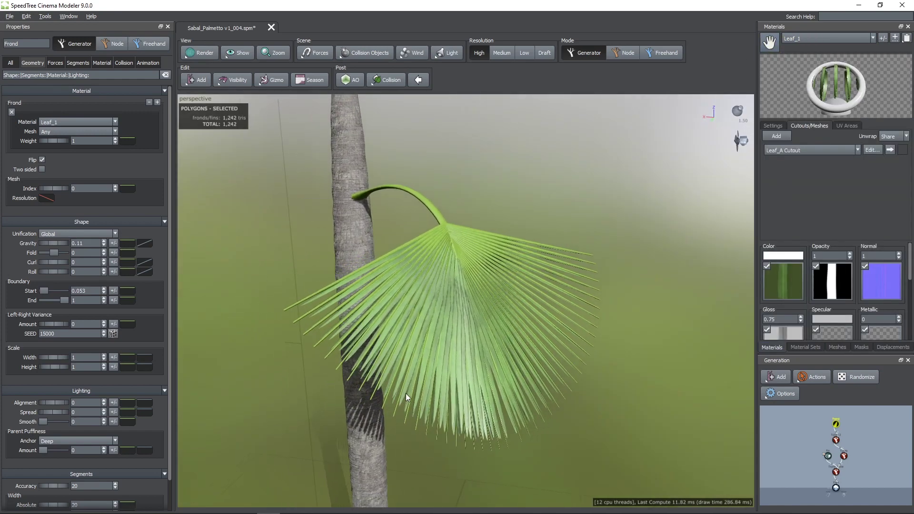
- Set the fronds' boundary start to 0 and turn off their Flip option
left_click_drag(47, 289, 41, 290)
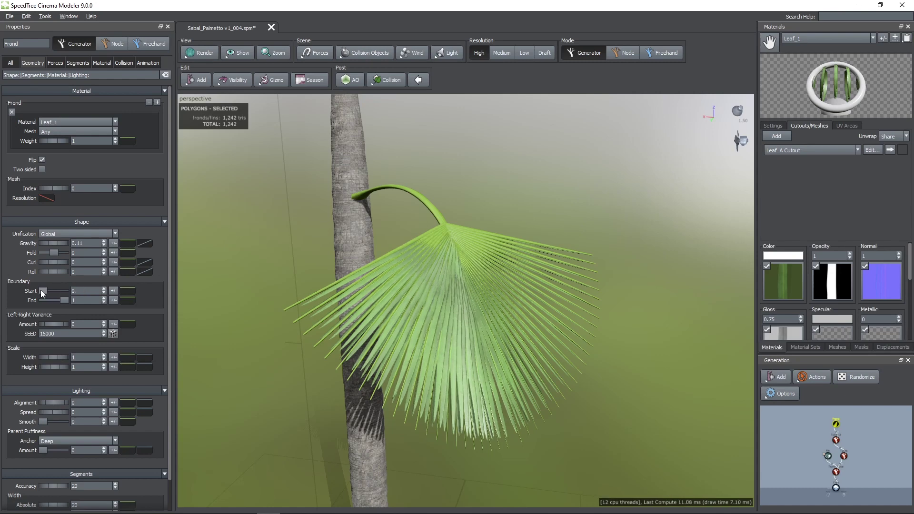
left_click(41, 160)
left_click_drag(419, 299, 284, 344)
- Hide the child tubes' geometry by setting their skin type to Spine only and visibility to 0
left_click(836, 440)
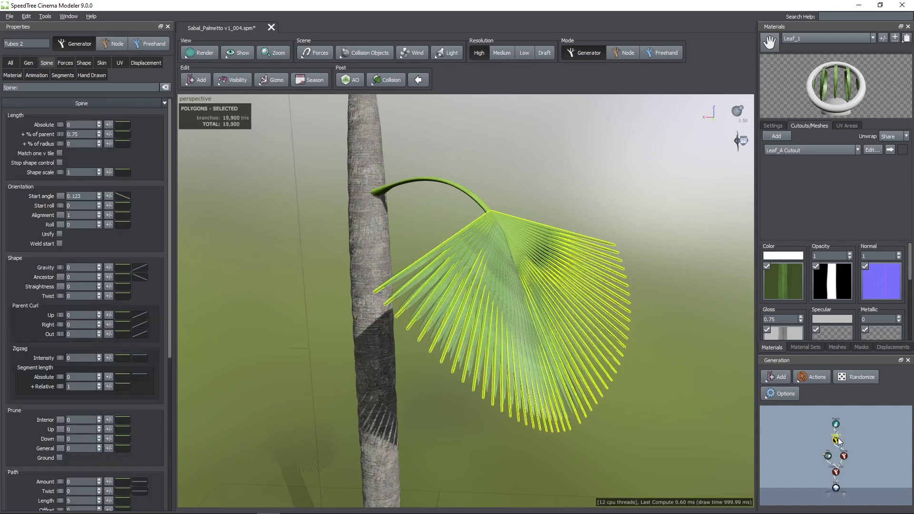
left_click(97, 62)
left_click(83, 114)
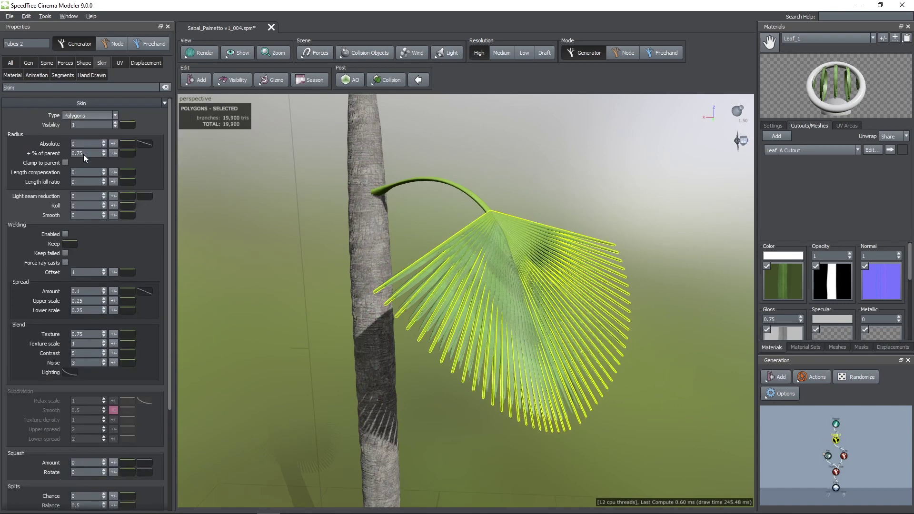
left_click(84, 152)
double_click(84, 124)
type("0")
key("Return")
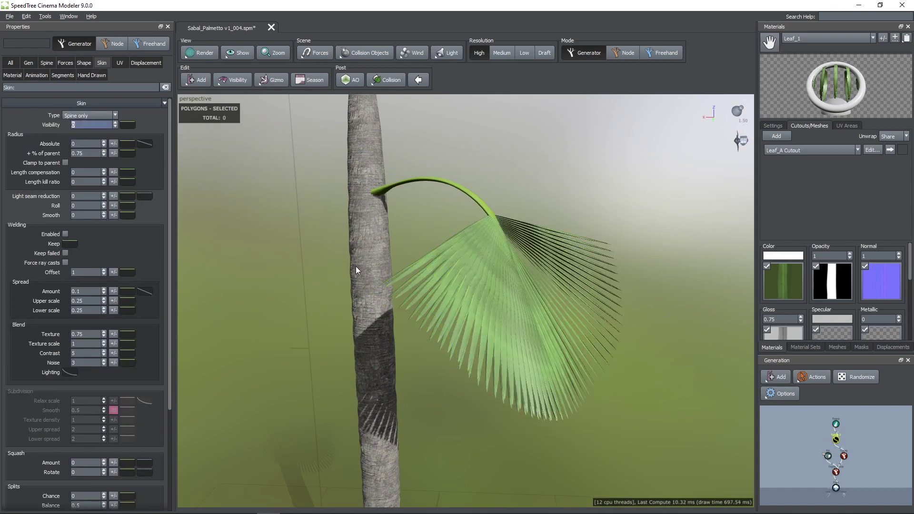
- Set the child tubes' spine length to 0.3 of the parent plus an absolute length of 2
scroll(354, 267, "down", 2)
scroll(369, 275, "down", 2)
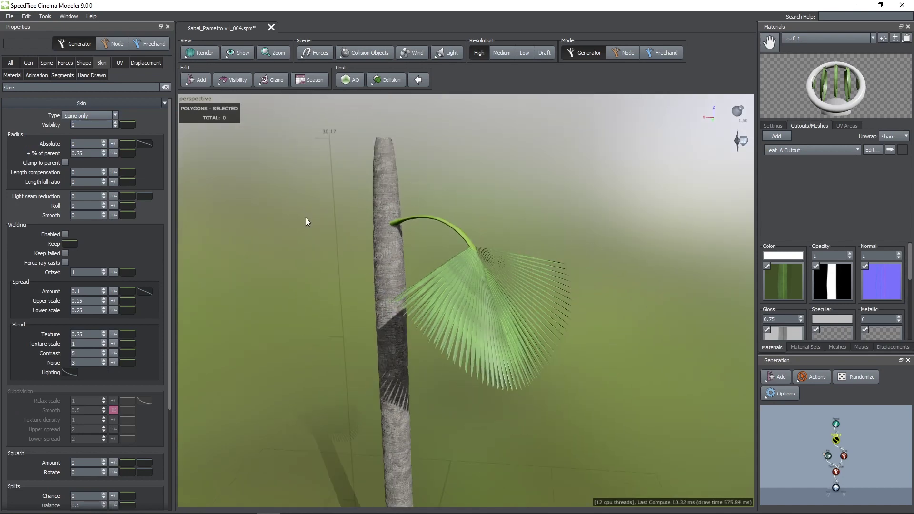
left_click(46, 63)
scroll(427, 279, "up", 2)
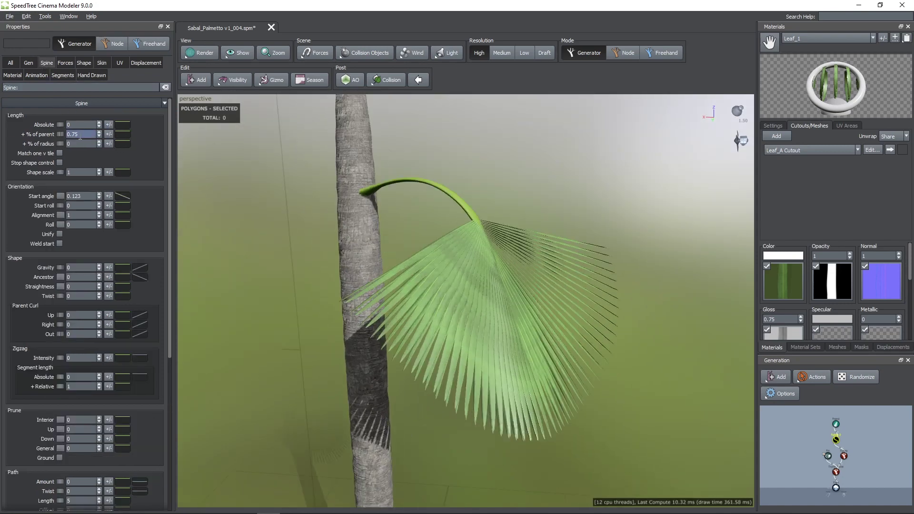
type("0.3")
key("Return")
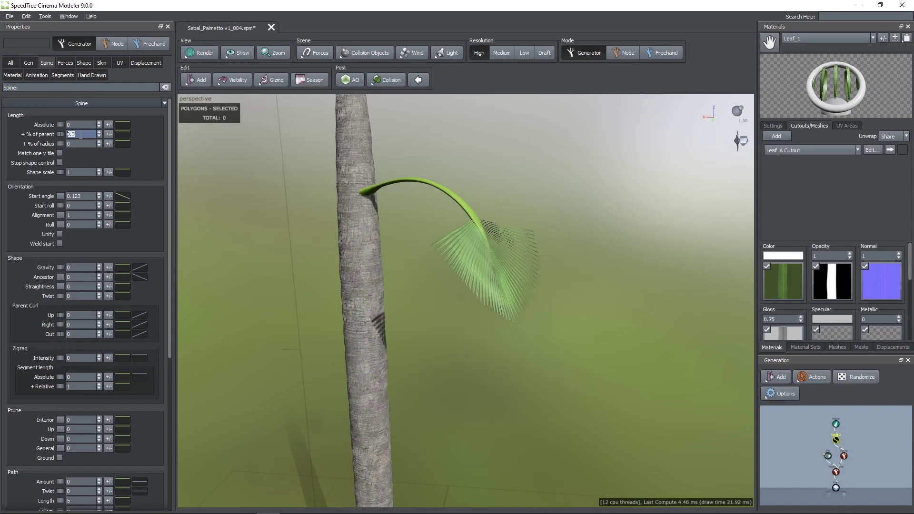
type("2")
key("Return")
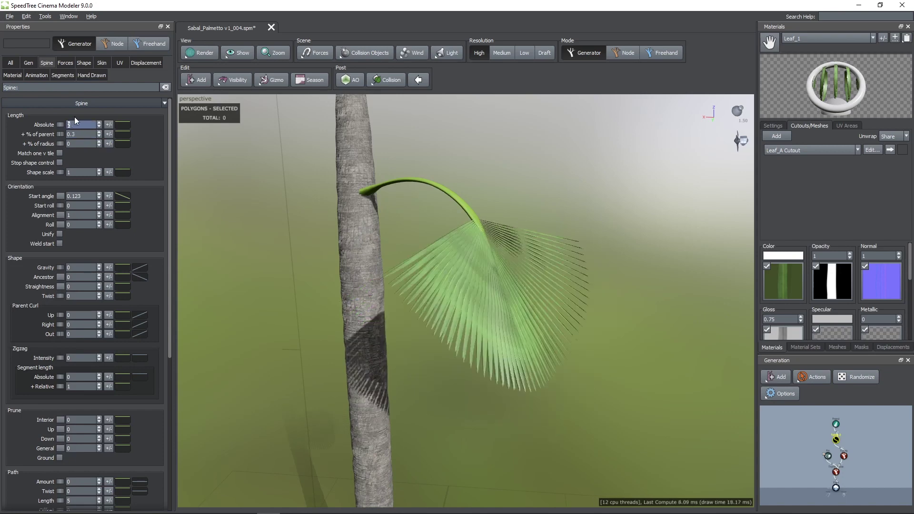
- Set the child tubes' gravity to 0.05 with a variance of 0.02
left_click_drag(344, 232, 358, 248)
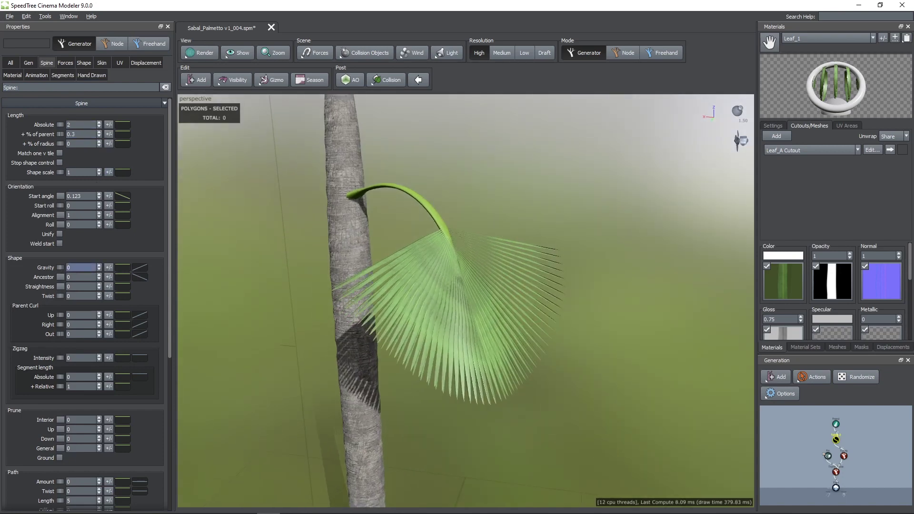
left_click_drag(60, 266, 63, 267)
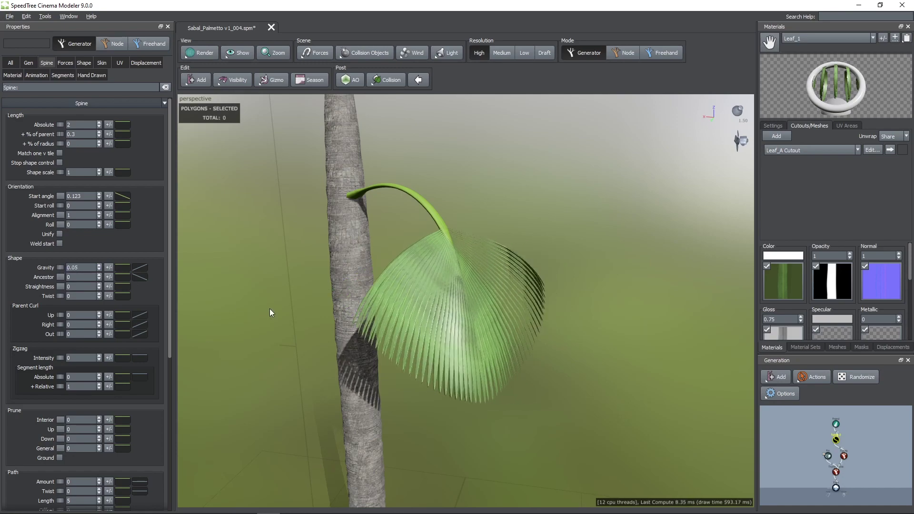
left_click(108, 268)
type(".02")
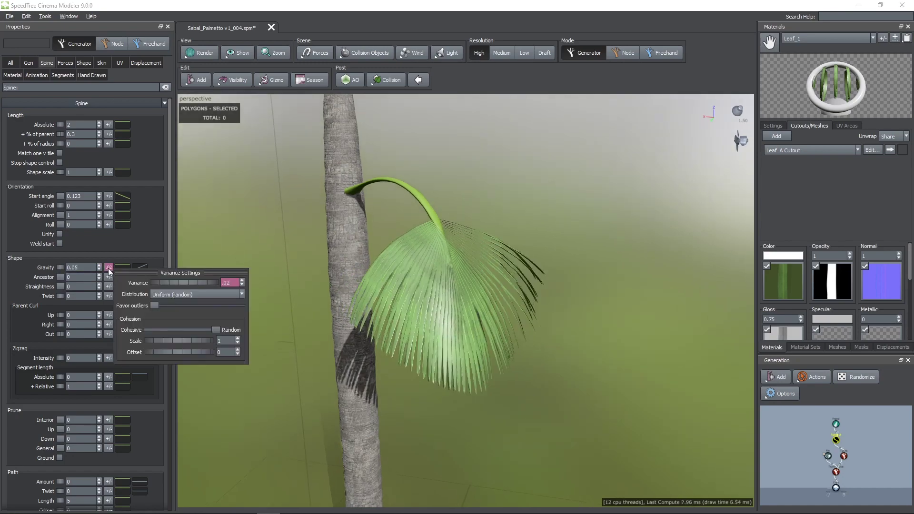
key("Return")
mouse_move(318, 291)
left_mouse_down()
mouse_move(282, 281)
mouse_move(310, 287)
left_mouse_up()
- Add a low middle point to the child tubes' gravity profile curve and raise its end point well above the curve area
left_click(140, 267)
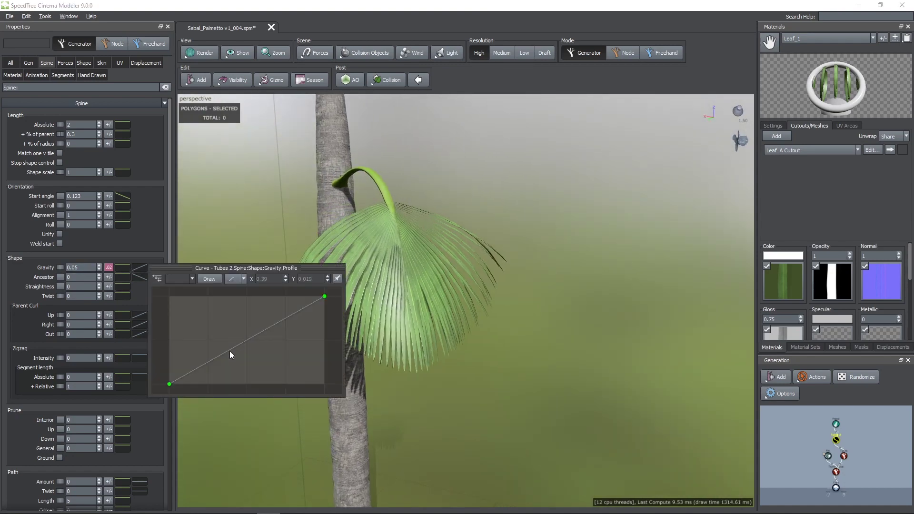
left_click_drag(230, 352, 209, 382)
left_click_drag(279, 330, 281, 357)
middle_click_drag(282, 357, 255, 378)
left_click_drag(298, 316, 321, 185)
scroll(410, 353, "down", 3)
scroll(341, 355, "up", 3)
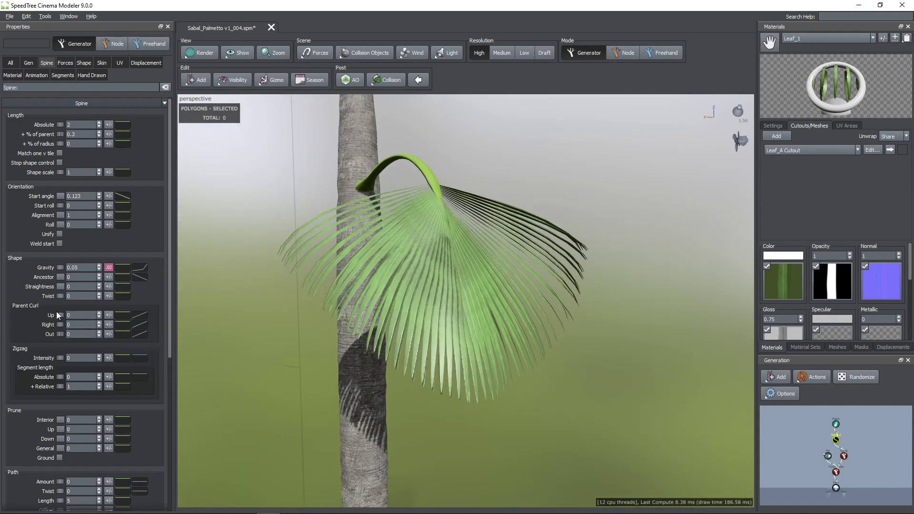
- Try parent curl on the child tubes, undo the trials, and set the Out curl to 0.24
left_click_drag(58, 313, 76, 335)
key("ctrl+z")
key("ctrl+z")
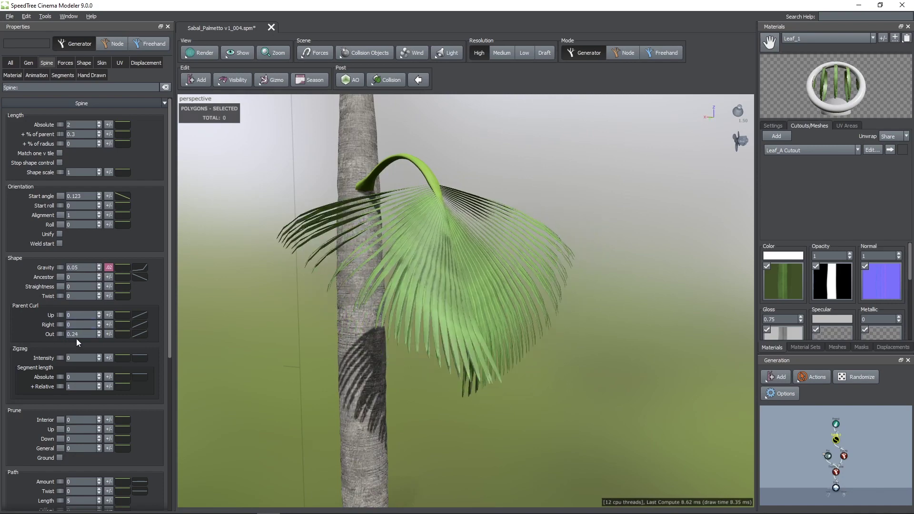
- Reset the child tubes' Out parent curl to 0 and give the Up parent curl a variance of 0.3
type("0")
key("Return")
left_click(109, 314)
type(".3")
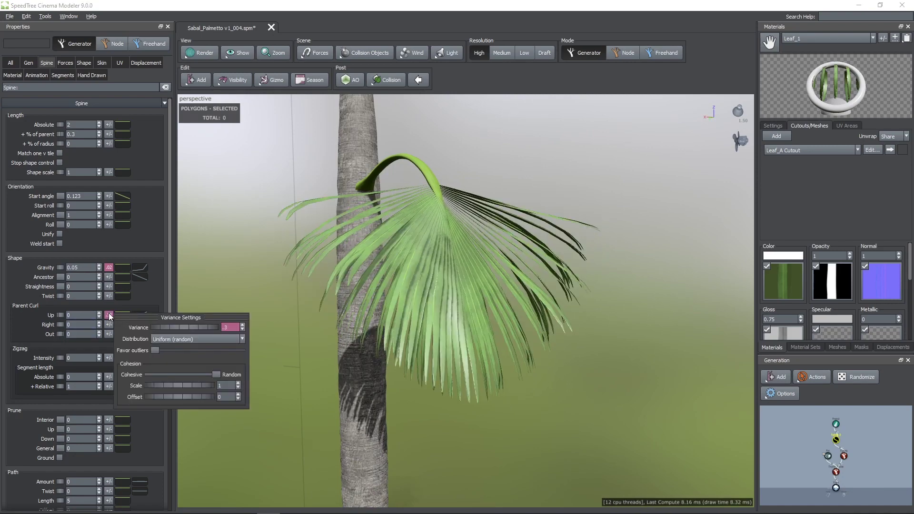
key("Return")
- Raise the start point of the Up parent curl profile curve to about 0.3
left_click(140, 317)
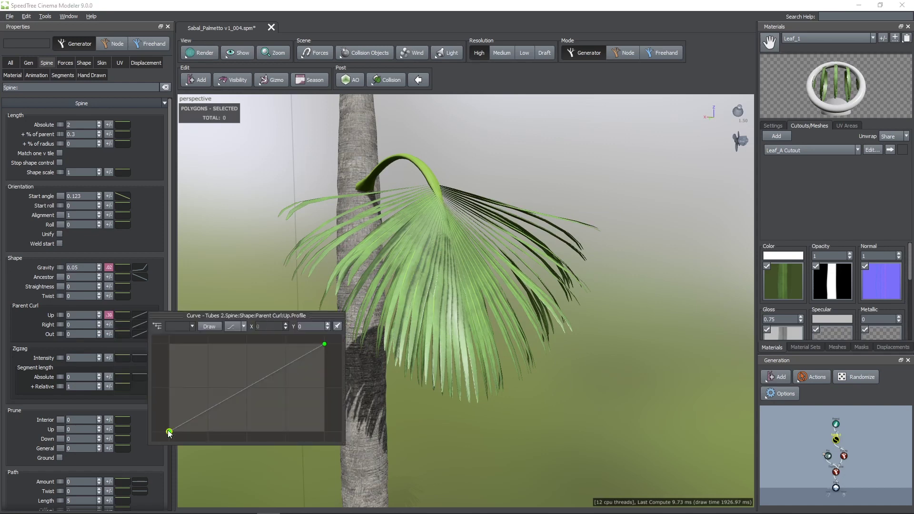
left_click_drag(169, 430, 170, 408)
left_click_drag(292, 270, 290, 272)
- Give the child tubes' Right and Out parent curl a variance of 0.06 each
left_click(108, 325)
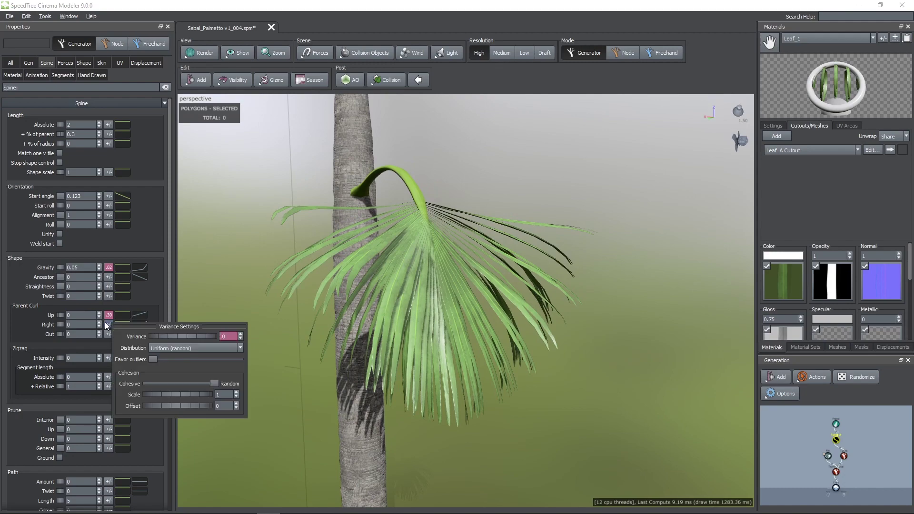
left_click(108, 333)
type(".06")
key("Return")
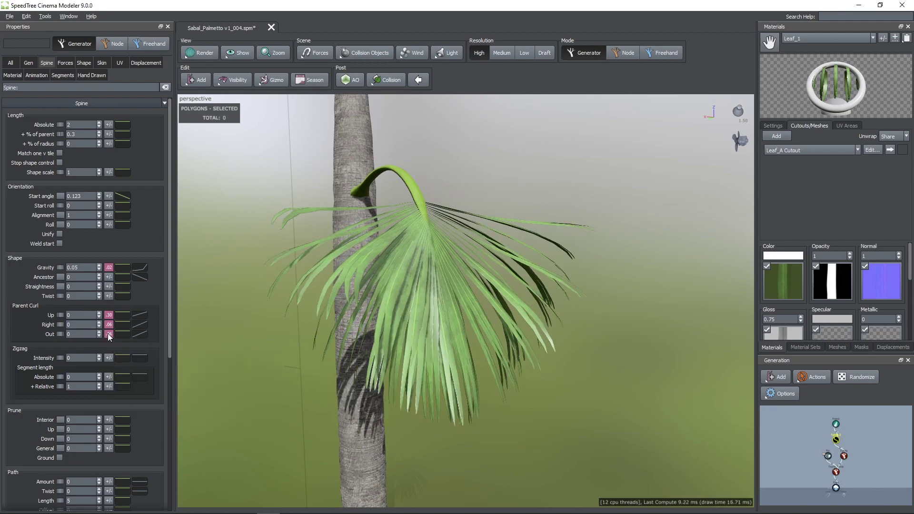
- Examine the single leaflet fan and the full palm crown from several angles and distances
scroll(302, 288, "down", 4)
left_click_drag(316, 309, 290, 318)
scroll(290, 318, "up", 4)
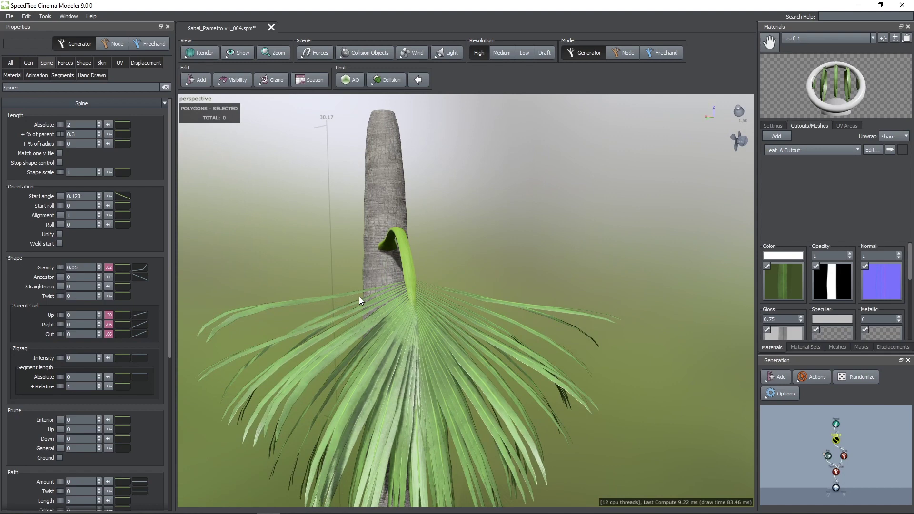
middle_click_drag(358, 296, 363, 296)
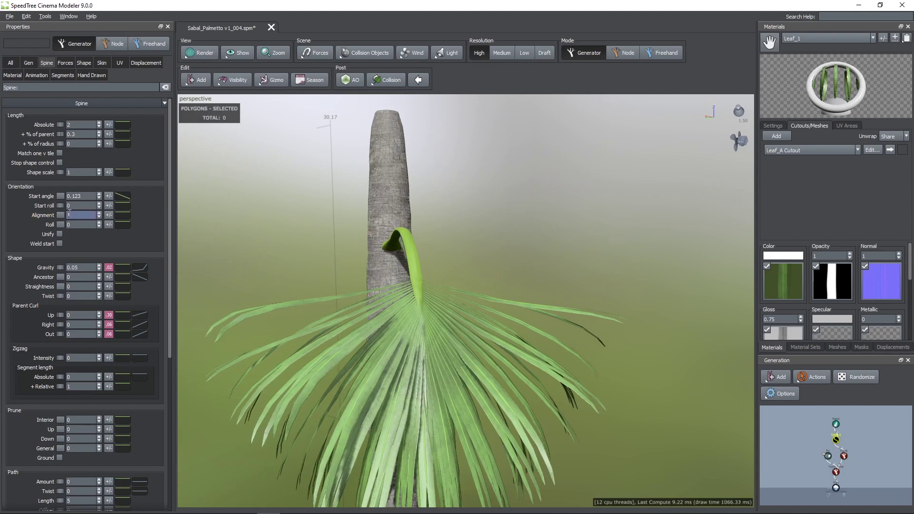
scroll(344, 327, "down", 3)
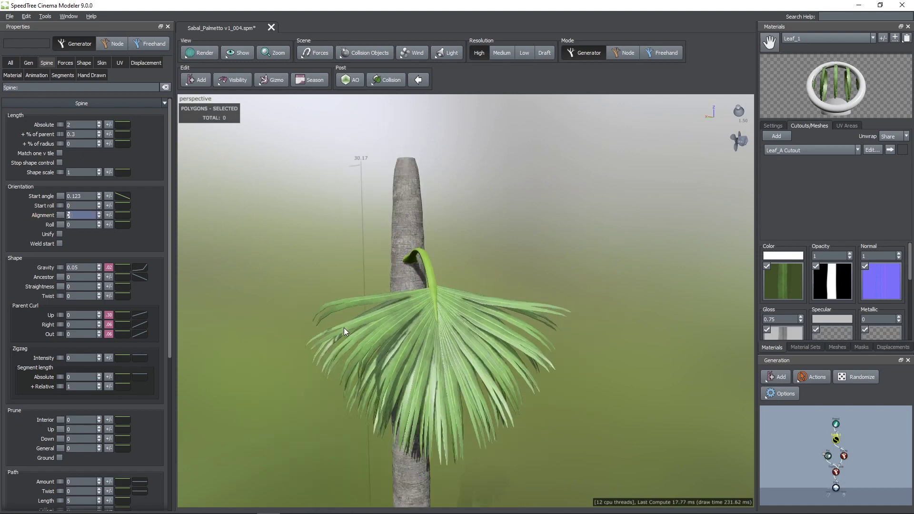
left_click_drag(344, 326, 518, 260)
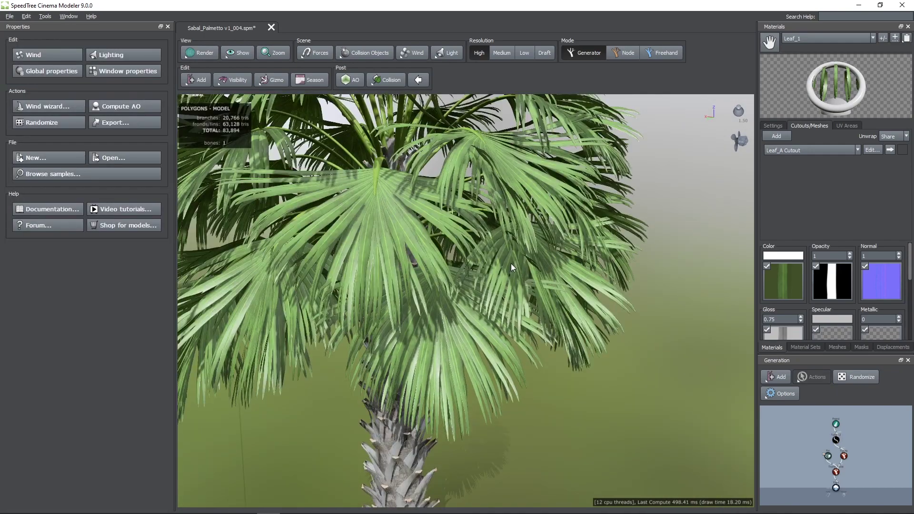
scroll(512, 272, "down", 5)
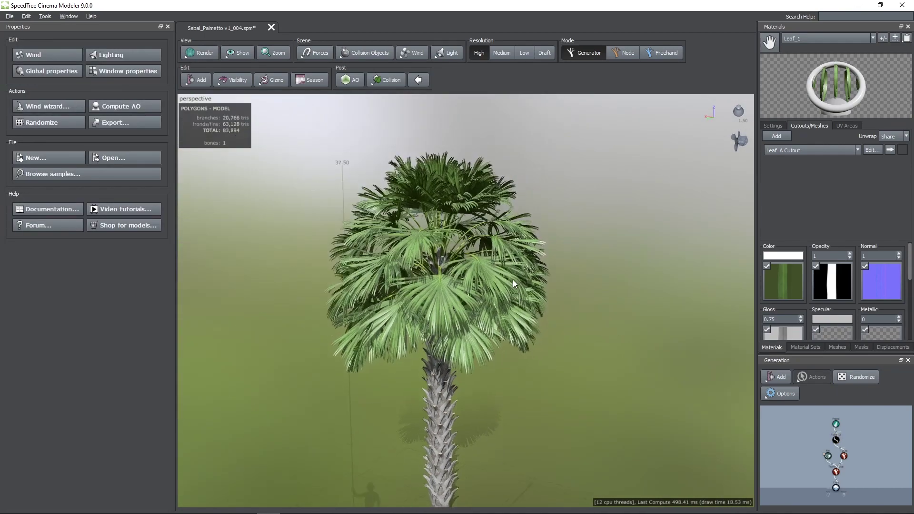
left_click_drag(514, 282, 465, 287)
scroll(411, 250, "up", 5)
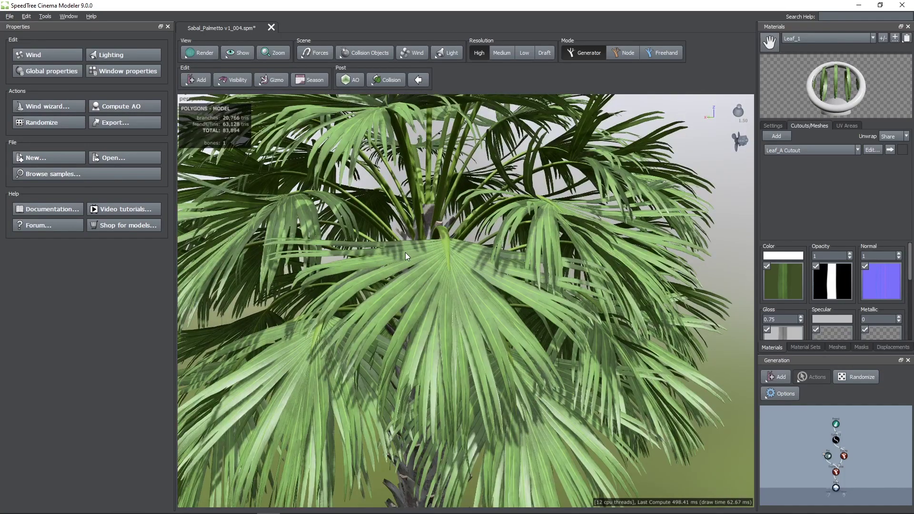
scroll(406, 252, "down", 5)
scroll(407, 253, "up", 2)
- Set the generation sweep of the leaflet tubes (Tubes 2) to 1.4
left_click(463, 286)
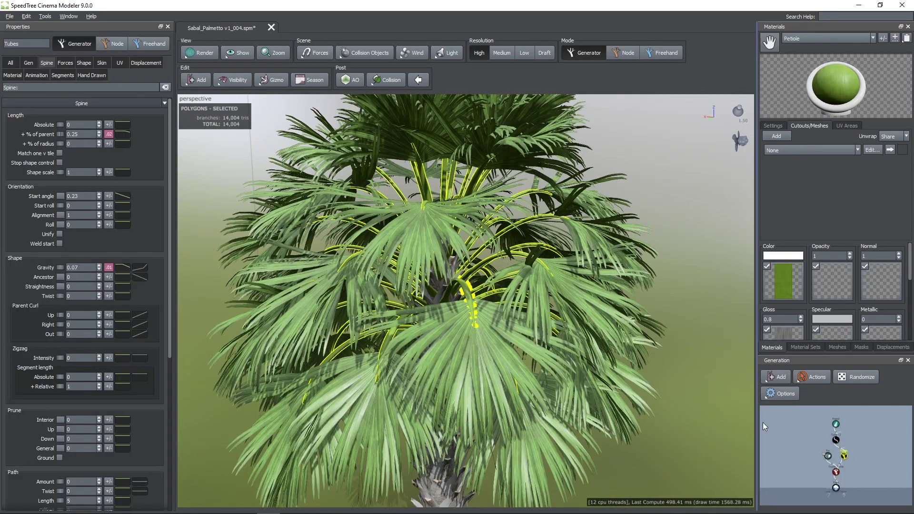
left_click(836, 439)
left_click(29, 62)
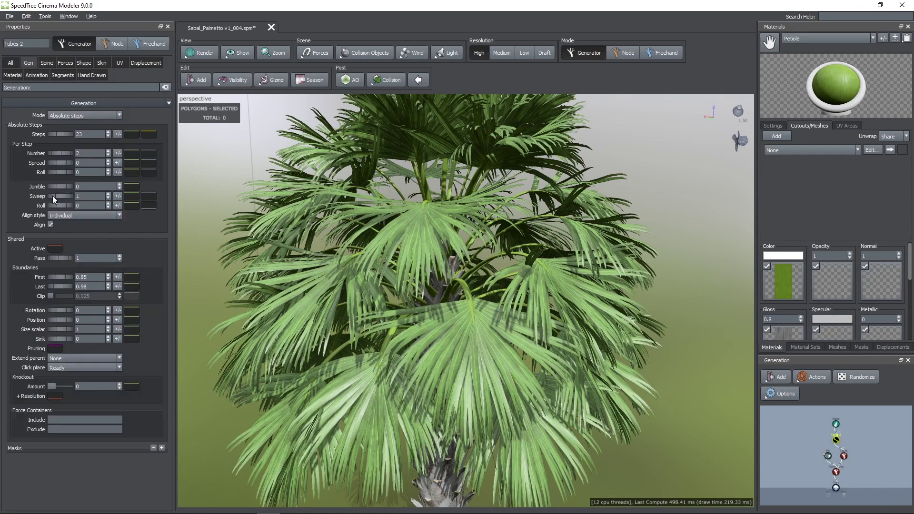
left_click_drag(56, 195, 80, 197)
scroll(455, 204, "down", 5)
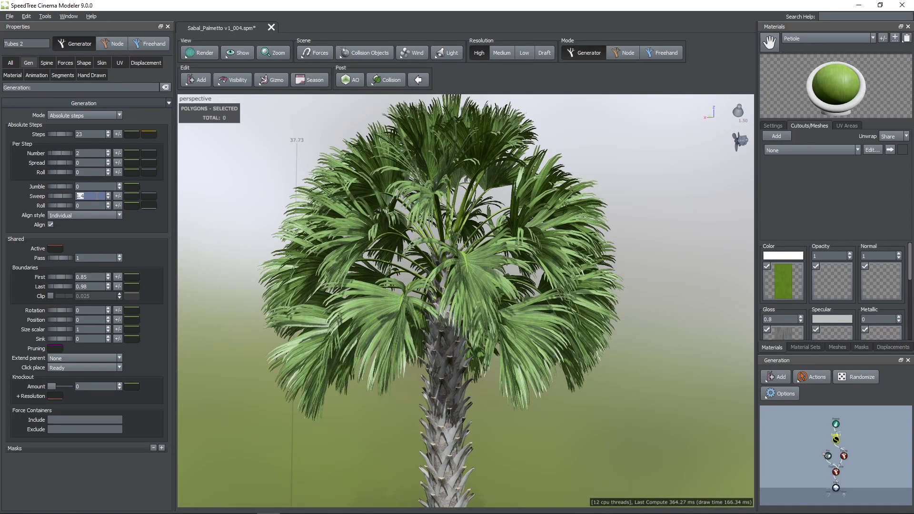
type("4")
key("Return")
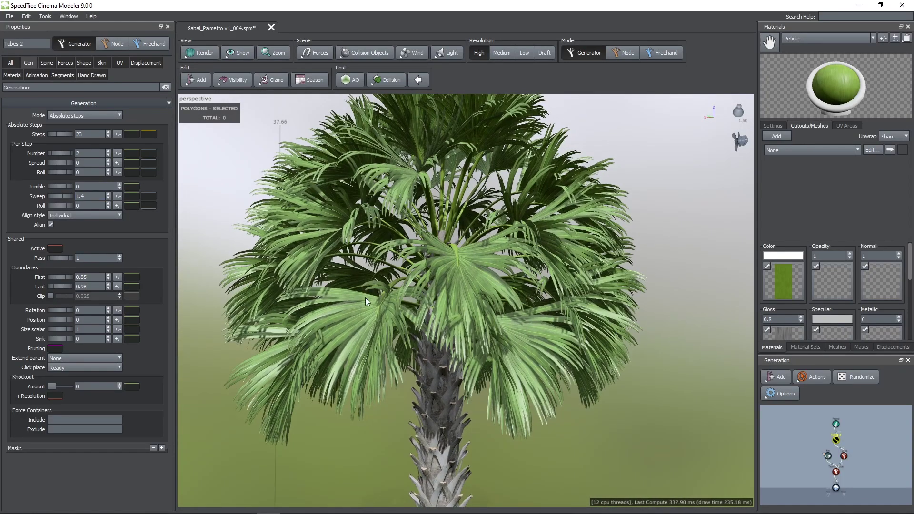
- Give the leaflet tubes' sweep a variance of 0.25 with its cohesion fully at Cohesive
left_click(119, 197)
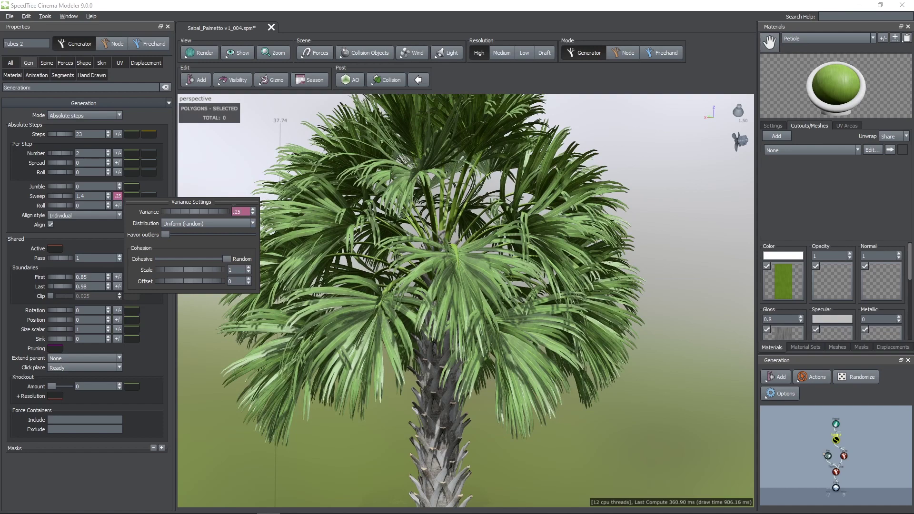
key("Return")
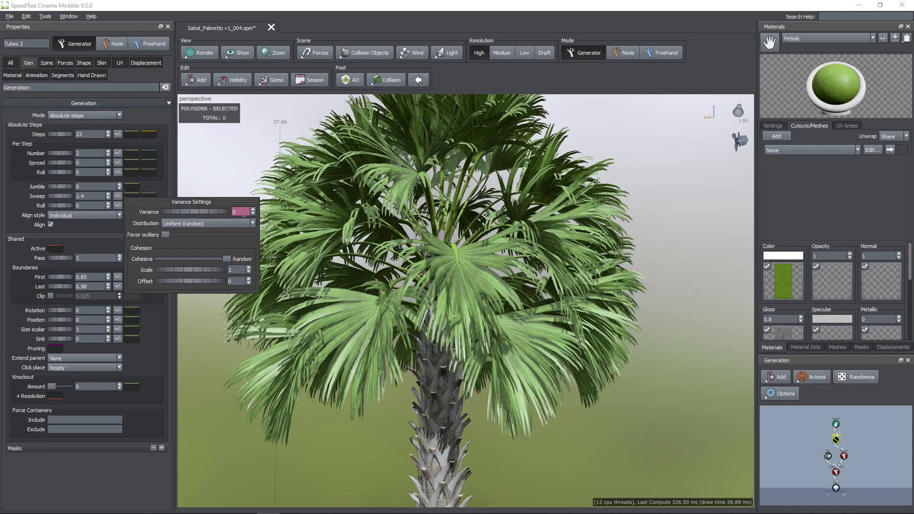
left_click_drag(226, 257, 128, 258)
type("5")
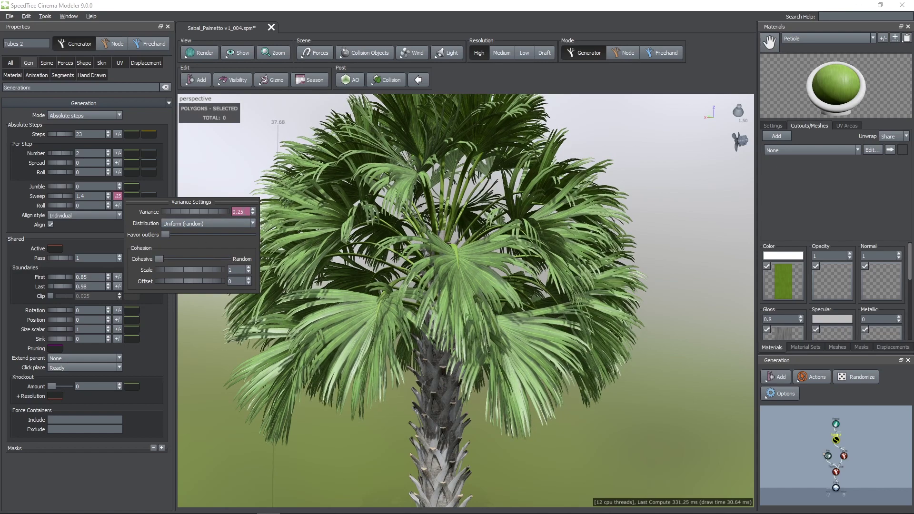
scroll(378, 266, "down", 1)
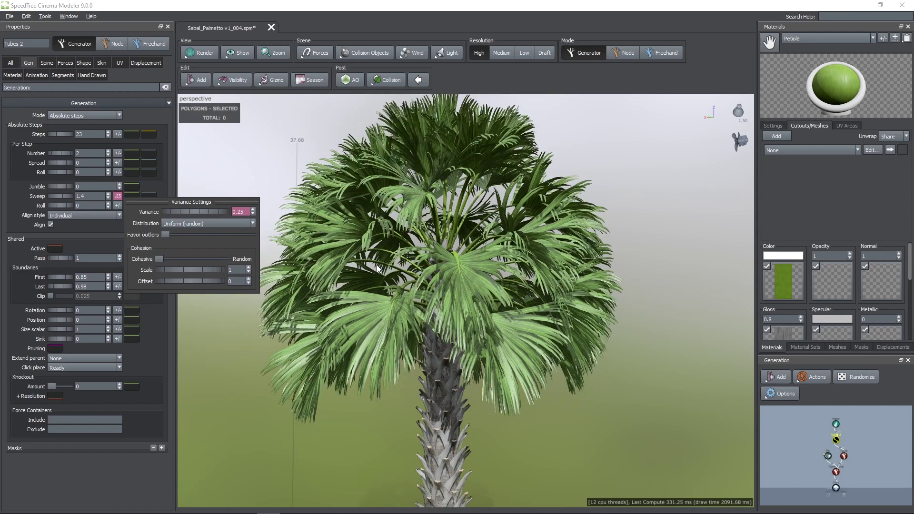
scroll(395, 272, "up", 5)
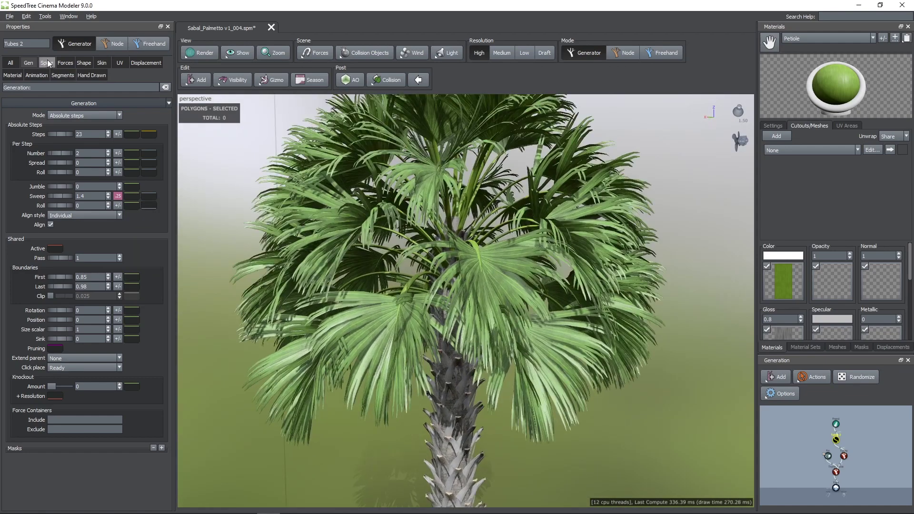
- Set the leaflet tubes' late spine noise amount to 0.65
left_click(46, 63)
scroll(151, 361, "down", 3)
double_click(81, 344)
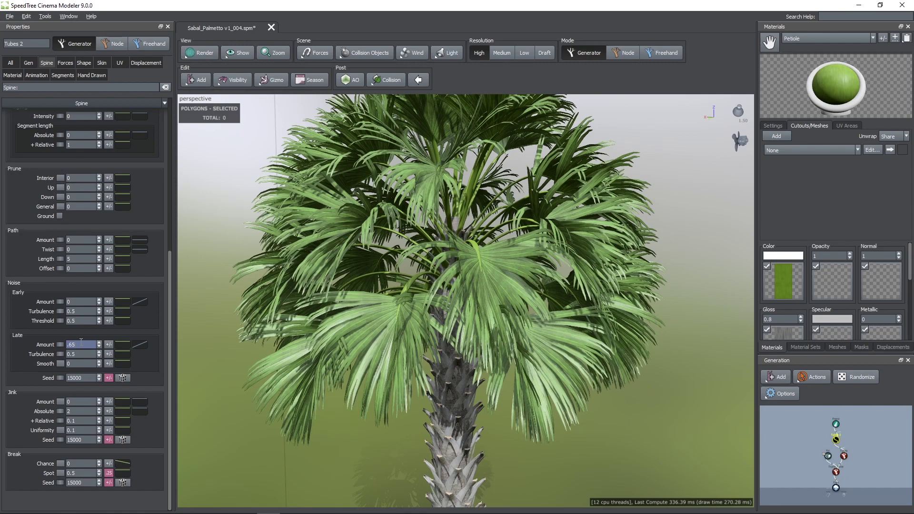
type(".65")
key("Return")
scroll(479, 337, "up", 5)
- Add a middle point to the late noise amount profile curve and set its Y value to 0
left_click(140, 343)
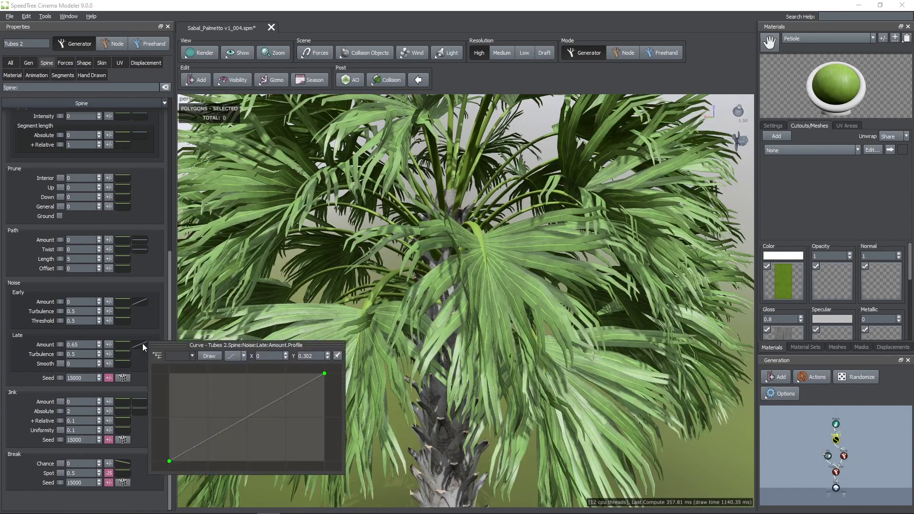
left_click(232, 426)
left_click(231, 427)
double_click(308, 356)
type("0")
key("Return")
scroll(486, 383, "down", 2)
scroll(486, 383, "down", 3)
left_click_drag(462, 338, 264, 182)
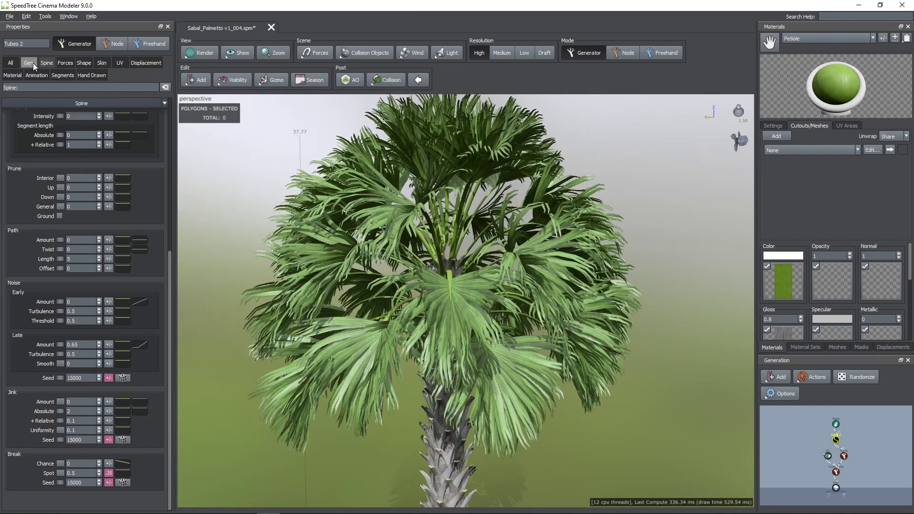
- Keep the leaflet tubes' generation roll at 0 and give it a variance of 0.25 with fully cohesive distribution
left_click(29, 62)
left_click_drag(575, 333, 514, 316)
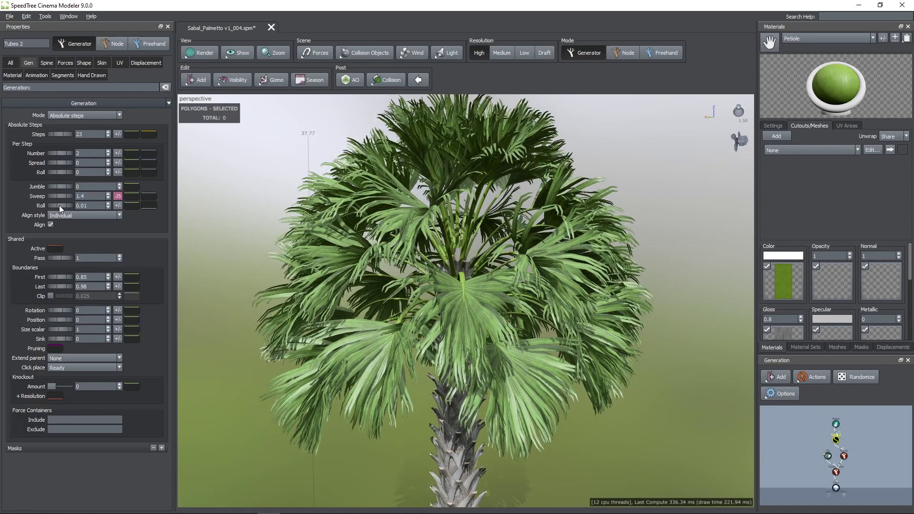
left_click_drag(59, 205, 61, 206)
left_click_drag(320, 260, 507, 301)
key("Return")
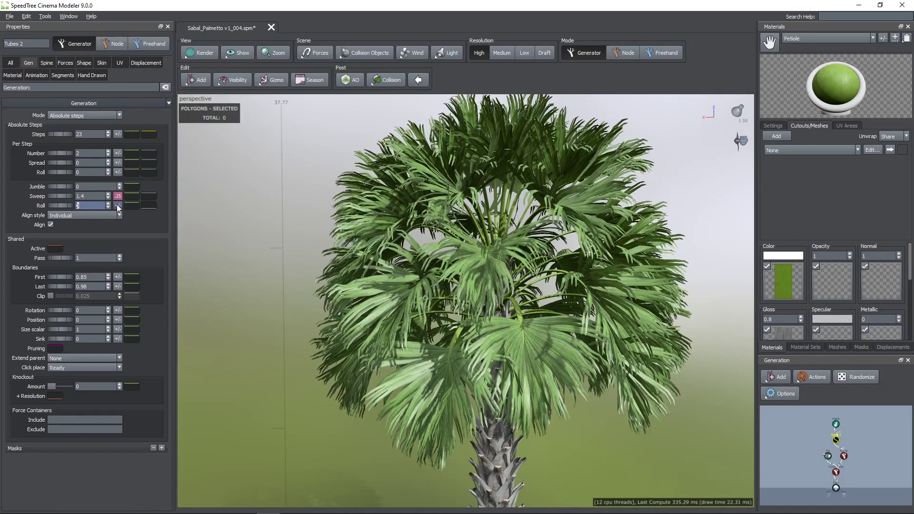
type("0")
left_click(118, 206)
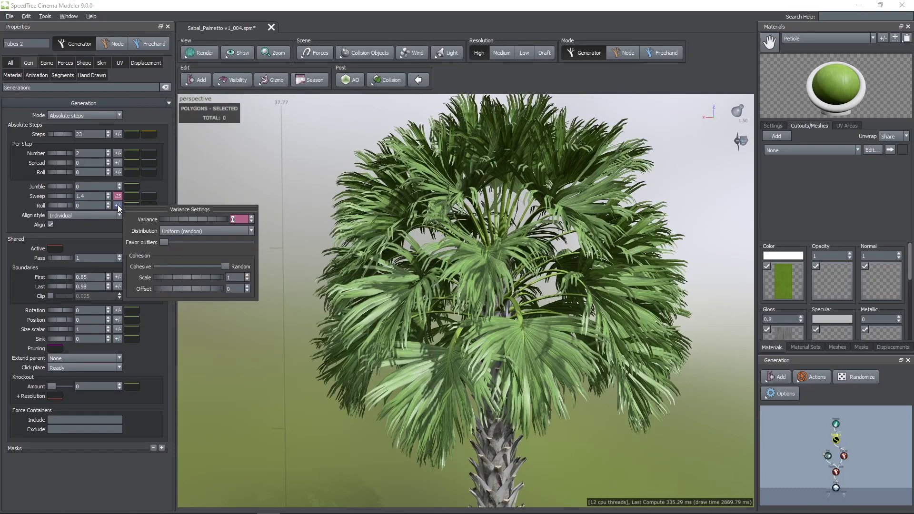
type(".25")
key("Return")
left_click_drag(229, 270, 153, 267)
- Set the width scale of the fronds to 0.9
left_click_drag(384, 298, 531, 292)
left_click(530, 292)
left_click(85, 325)
type("0.9")
key("Return")
- Add a point to the frond width profile curve at full height and lower its end point to 0.15
left_click(145, 328)
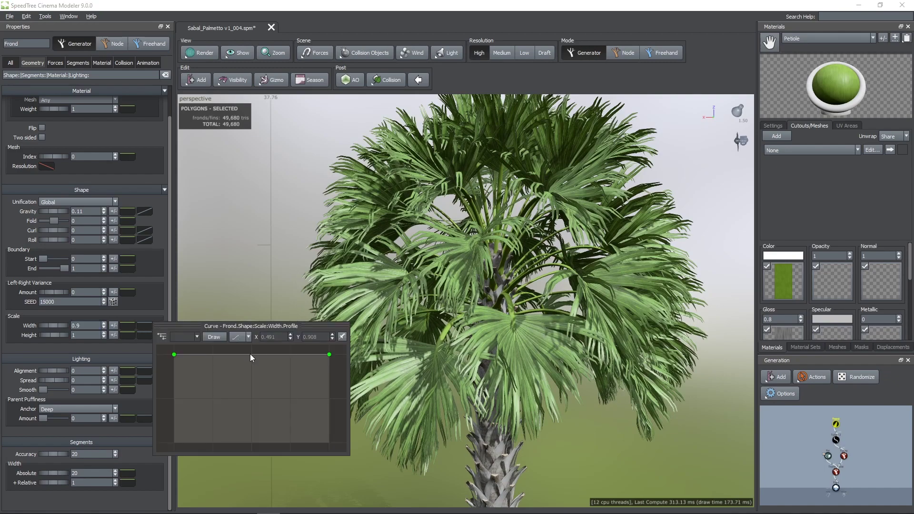
left_click(234, 354)
left_click(329, 355)
left_click(324, 339)
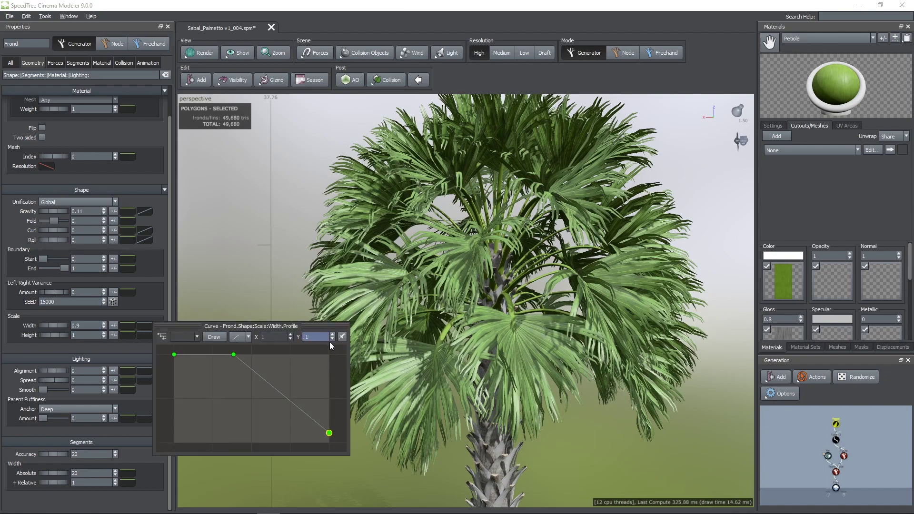
type("0.15")
key("Return")
- Set the frond fold to -0.35
scroll(329, 341, "down", 5)
scroll(371, 362, "up", 8)
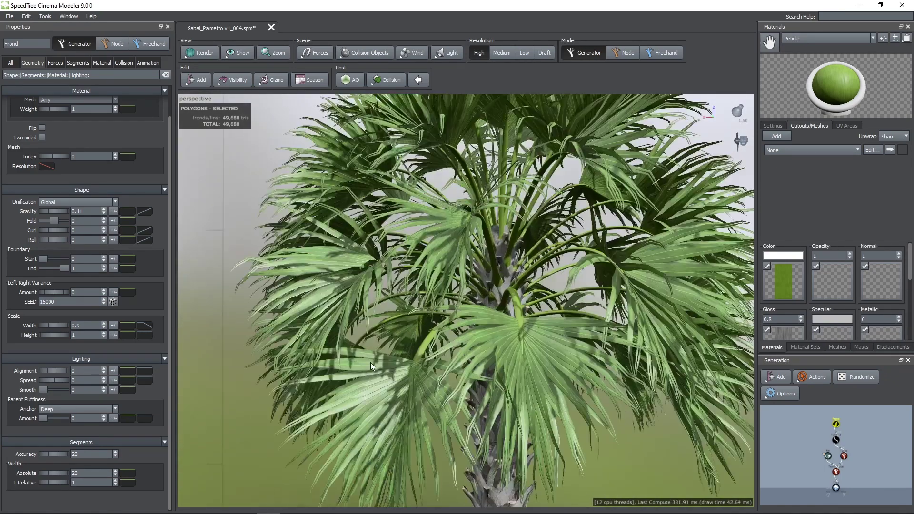
left_click_drag(55, 220, 51, 221)
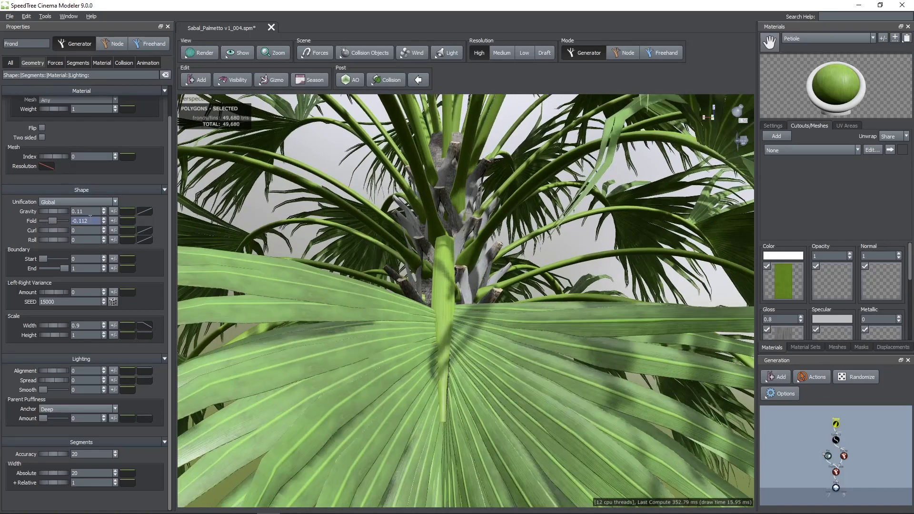
left_click(89, 219)
type("-0.35")
key("Return")
scroll(502, 313, "down", 6)
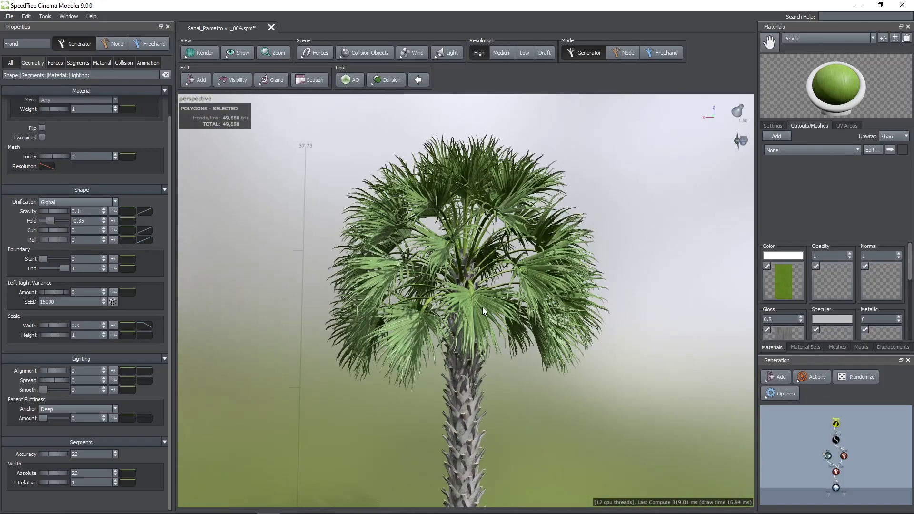
- Set the frond curl to 0.1 and add a variance to the frond roll
scroll(483, 308, "up", 3)
type("0.1")
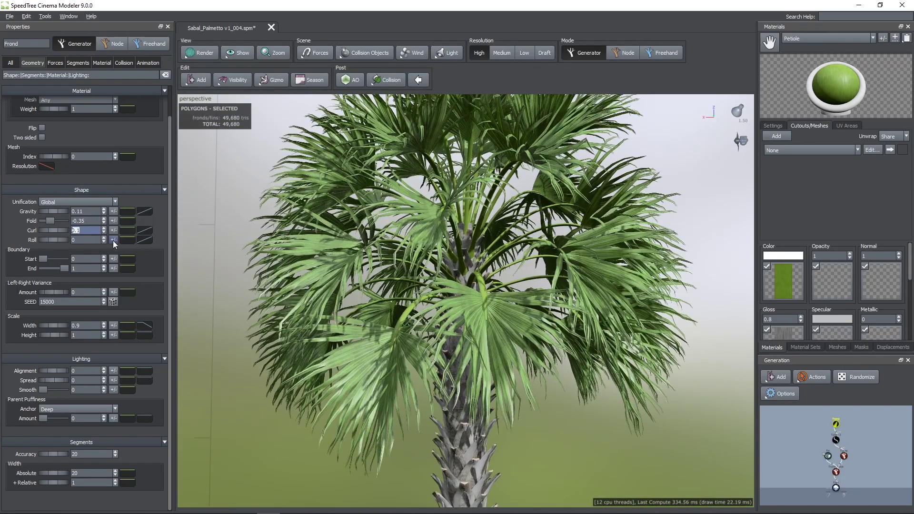
left_click(113, 240)
- Add a middle point to the frond roll profile curve and set its Y value to 0
left_click(145, 238)
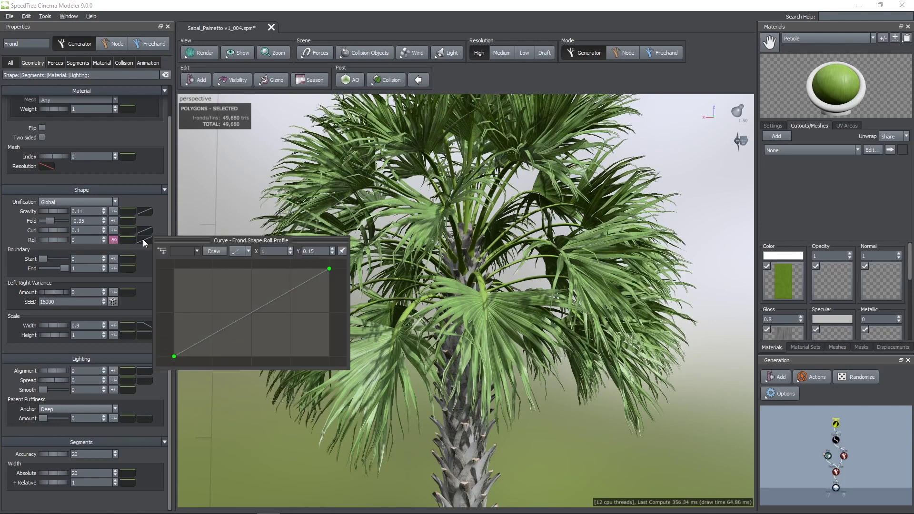
double_click(287, 293)
left_click(323, 252)
type("0")
scroll(501, 370, "down", 5)
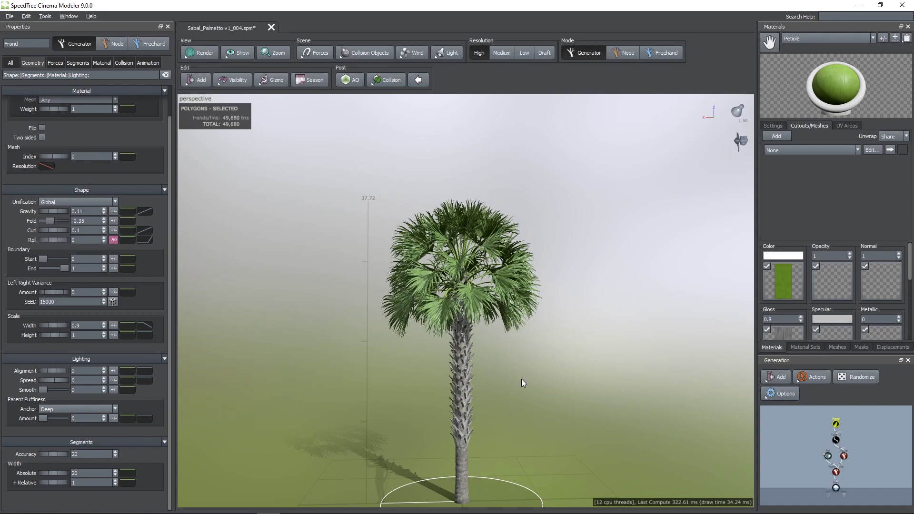
scroll(522, 379, "up", 5)
- Add two more material slots to the fronds, assigning Leaf_2 to the second and another leaf material to the third
scroll(110, 150, "up", 1)
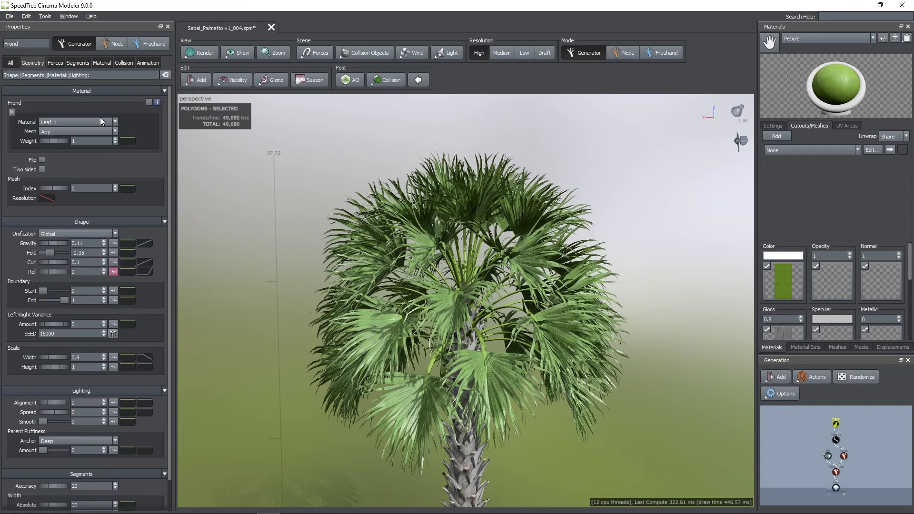
left_click(157, 102)
left_click(76, 165)
left_click(66, 208)
left_click(158, 103)
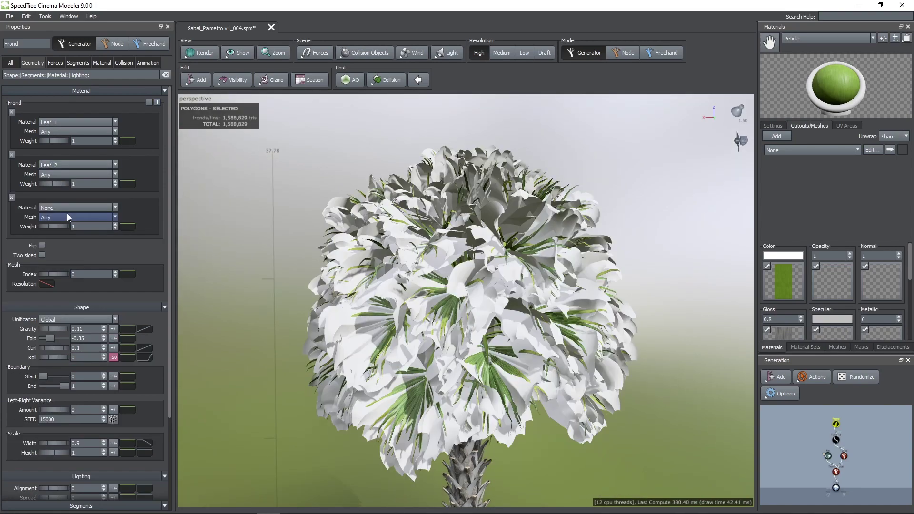
left_click(66, 207)
left_click(61, 277)
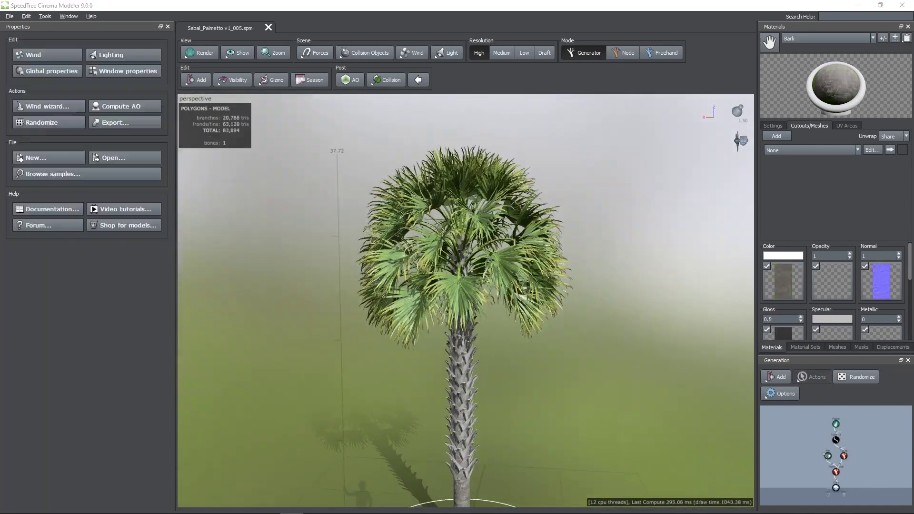
- Isolate a single frond on the trunk, select its petiole, and add a Curl force beside it
left_click(276, 304)
left_click_drag(647, 288, 459, 285)
scroll(460, 285, "up", 3)
left_click(461, 250)
key("f")
left_click_drag(461, 250, 482, 231)
left_click(508, 244)
right_click(404, 205)
mouse_move(428, 227)
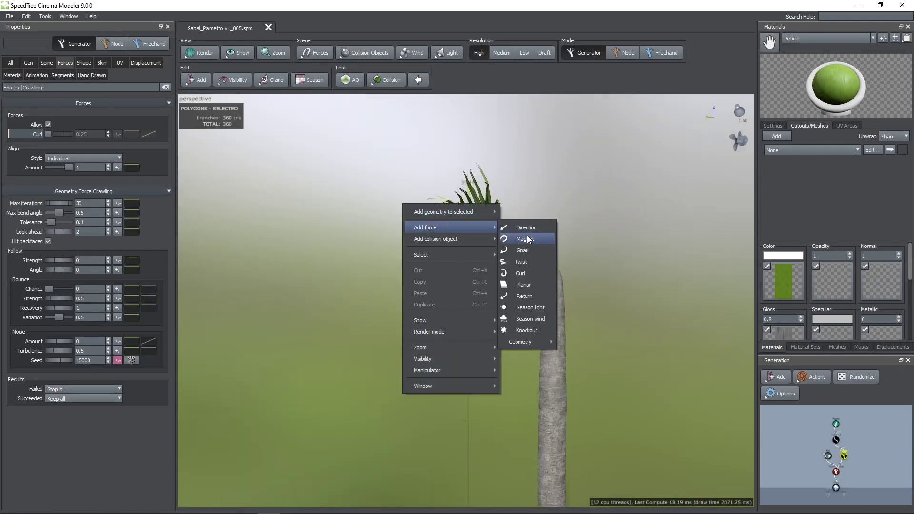
left_click(524, 272)
left_click_drag(493, 252, 510, 275)
- Rotate the new Curl force by 90 degrees
scroll(164, 369, "down", 3)
double_click(95, 411)
type("90")
key("Return")
left_click_drag(266, 410, 581, 284)
- Add a point at about X 0.733 to the petioles' Curl 2 profile curve and set its Y value to 0
left_click(500, 255)
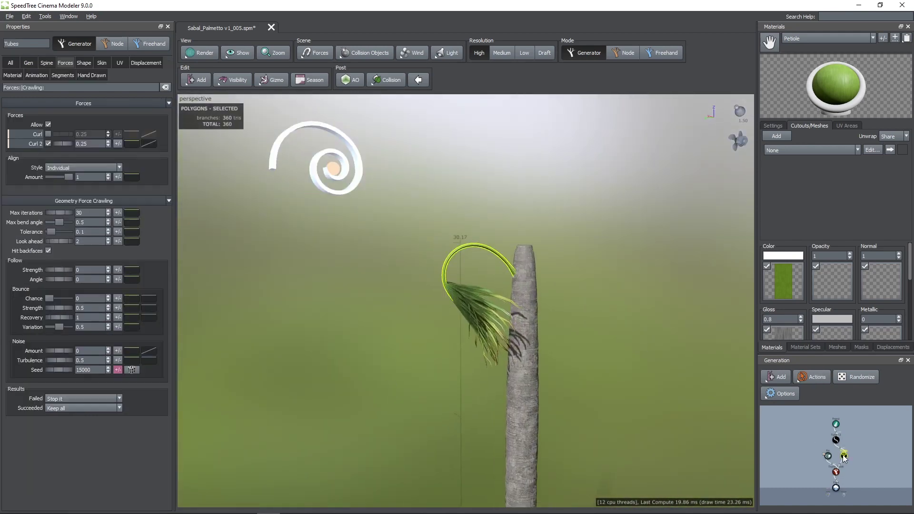
left_click(143, 144)
left_click(292, 196)
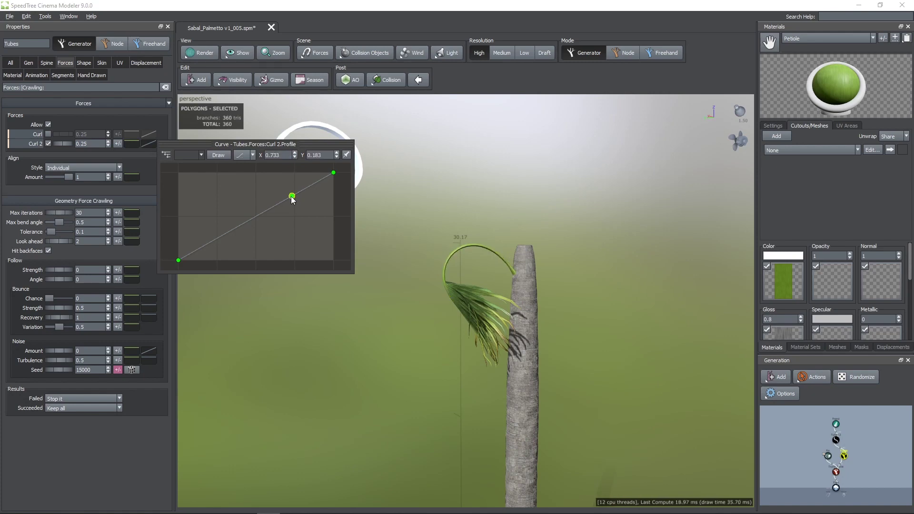
type("0")
key("Return")
- Switch the Curl 2 force off and on for the petioles to compare its effect on the frond
left_click_drag(438, 252, 452, 253)
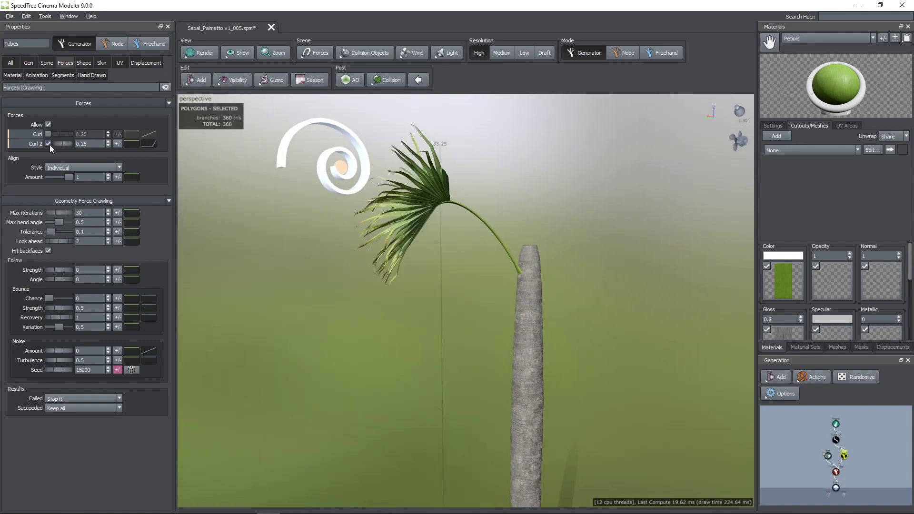
left_click(49, 144)
left_click(49, 145)
left_click(48, 143)
left_click(48, 144)
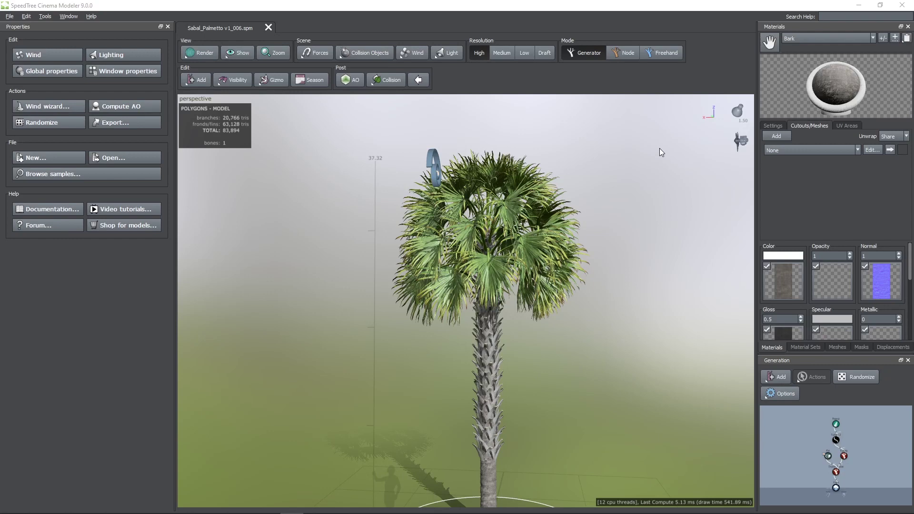
- Turn on the wind preview for the palm and adjust its strength to about 0.4
left_click(741, 141)
left_click(767, 174)
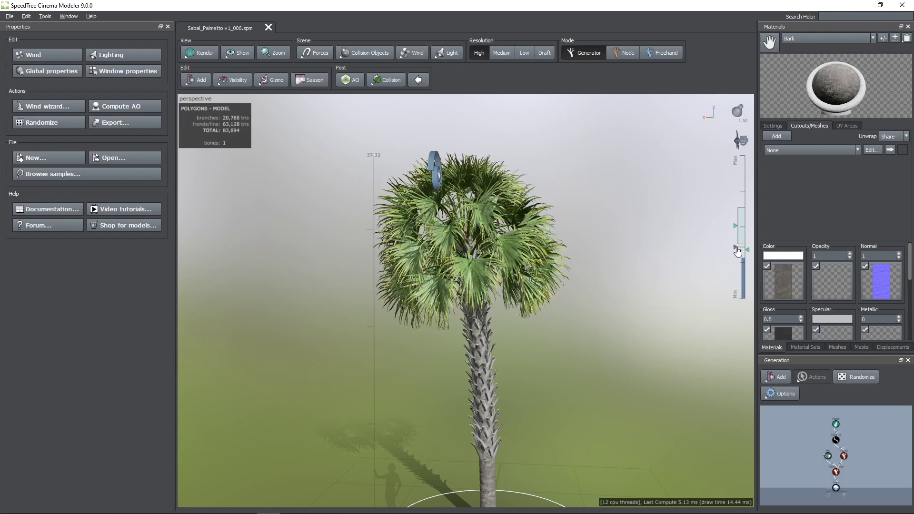
mouse_move(736, 270)
left_mouse_down()
mouse_move(737, 236)
mouse_move(737, 245)
left_mouse_up()
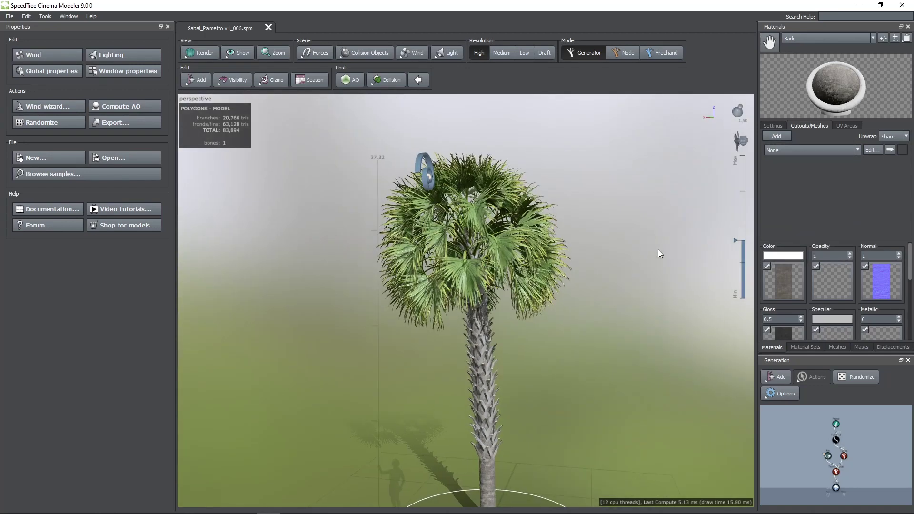
- Try wind strengths of 0.5 and 0.842 on the fan, leaving the strength at 0.526 and its response time at 10
left_click(742, 142)
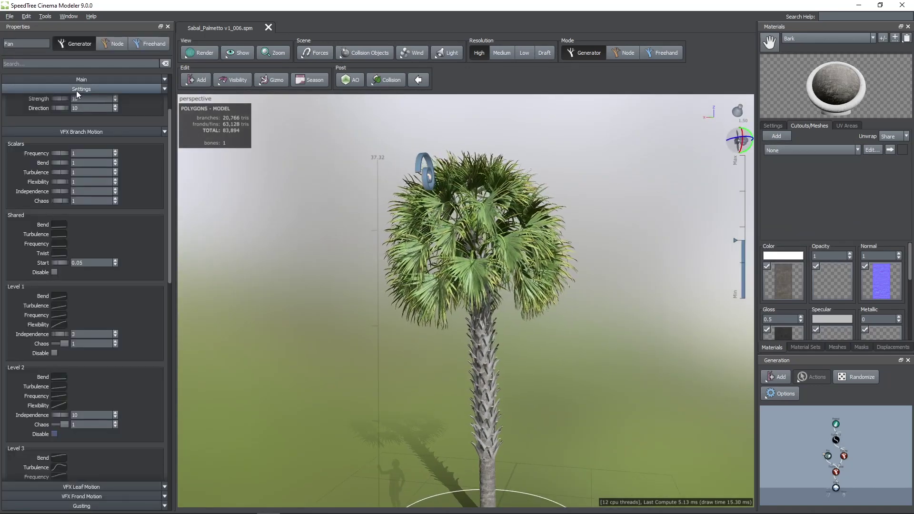
scroll(76, 90, "up", 5)
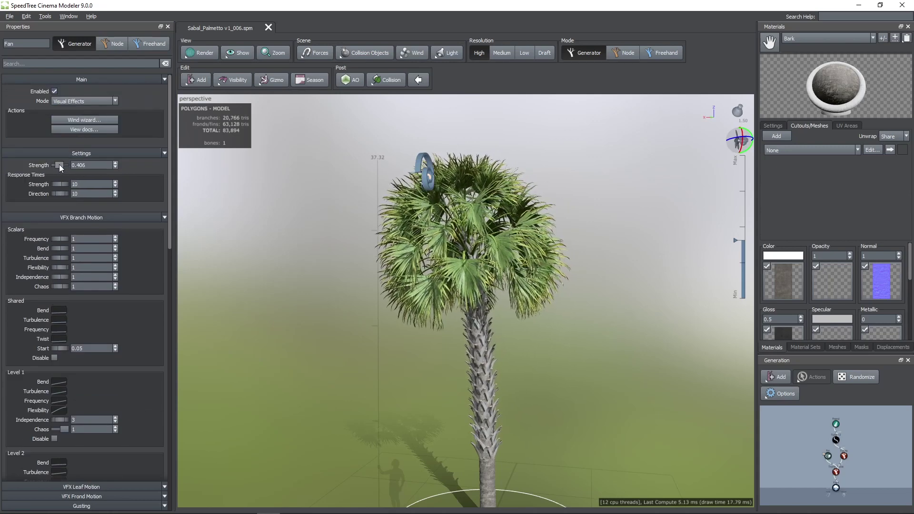
left_click(80, 165)
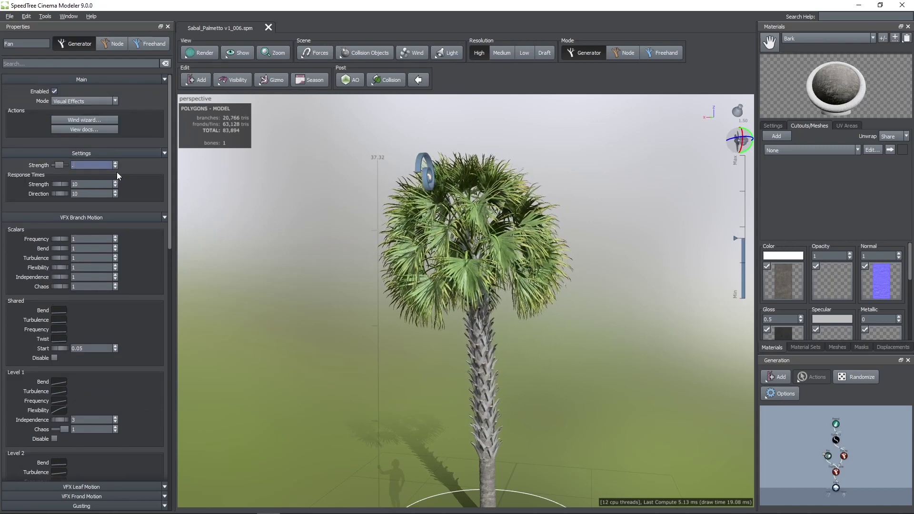
type(".5")
key("Return")
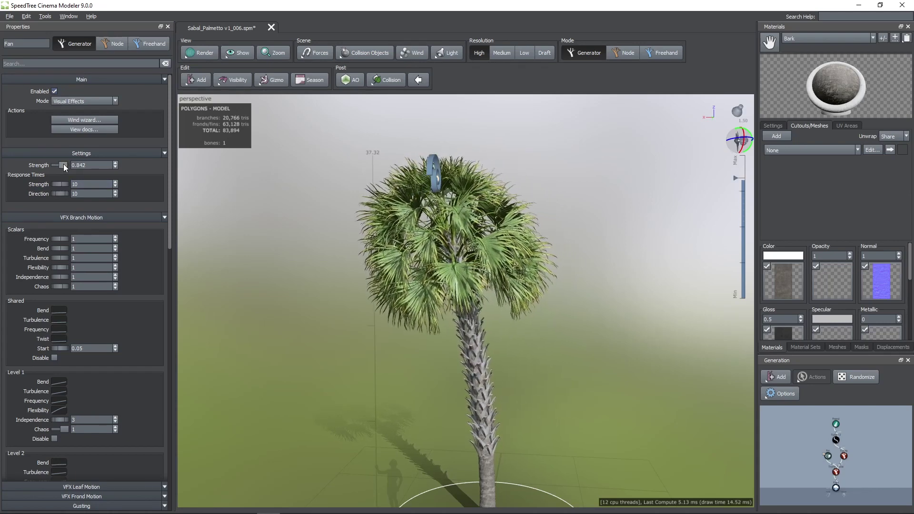
left_click(77, 165)
left_click_drag(60, 185, 57, 184)
left_click(73, 184)
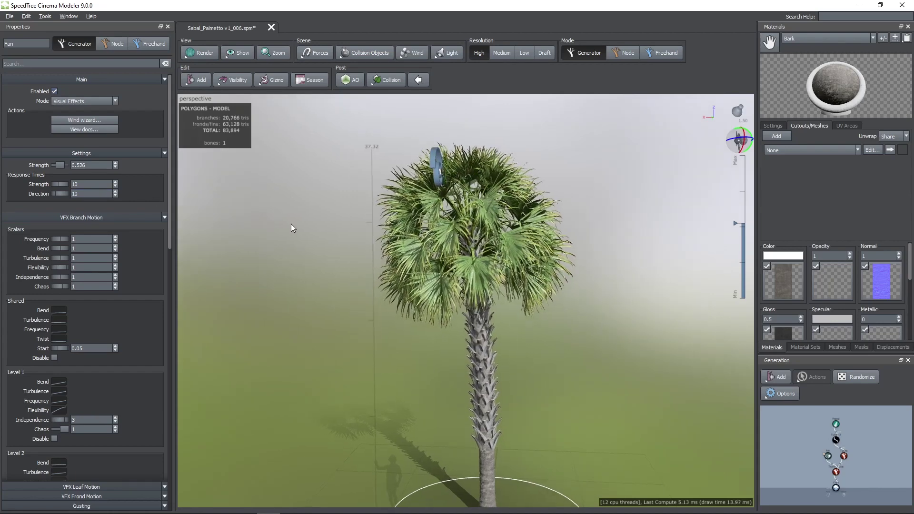
- Flatten the fan's shared Bend profile curve to zero and copy it to the shared Turbulence, Frequency and Twist curves
scroll(103, 224, "down", 3)
scroll(104, 218, "down", 2)
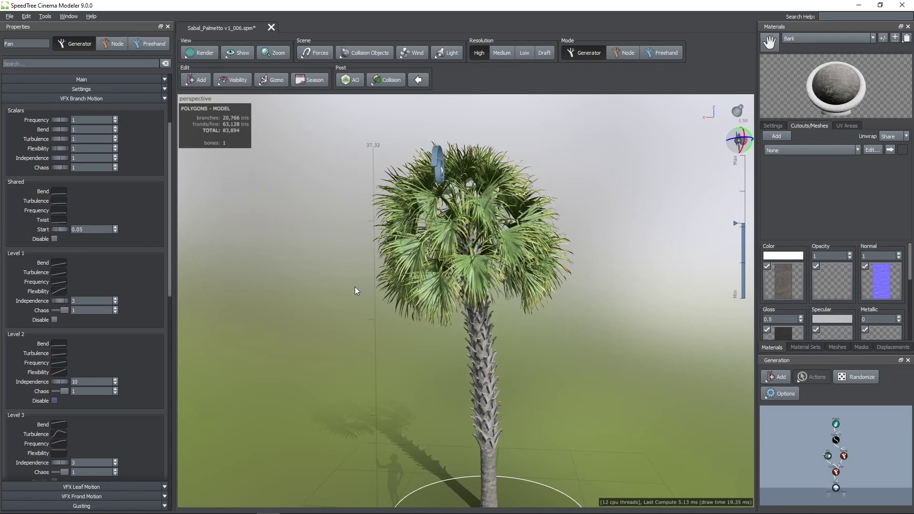
left_click(835, 473)
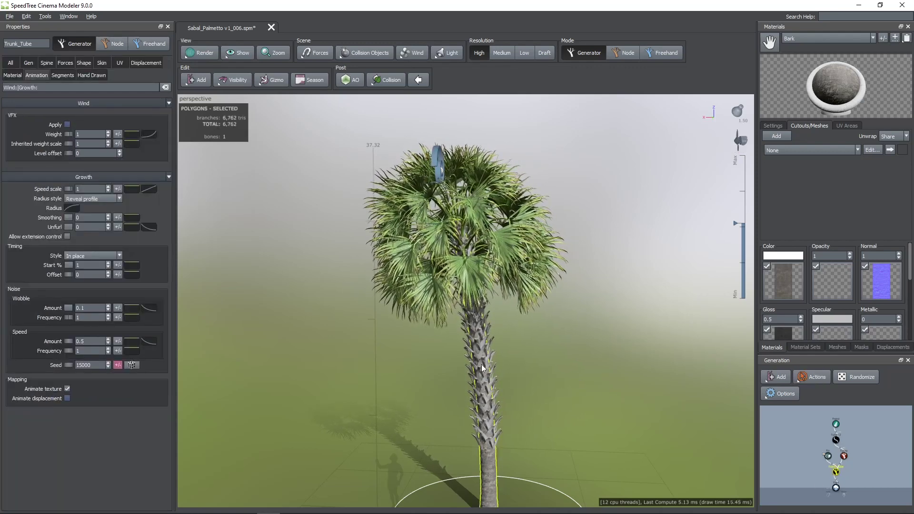
left_click(738, 139)
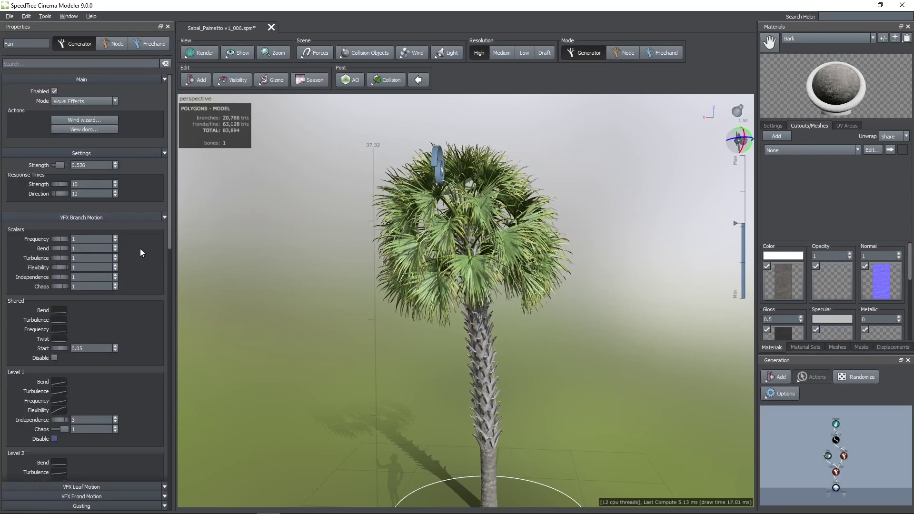
scroll(140, 248, "down", 3)
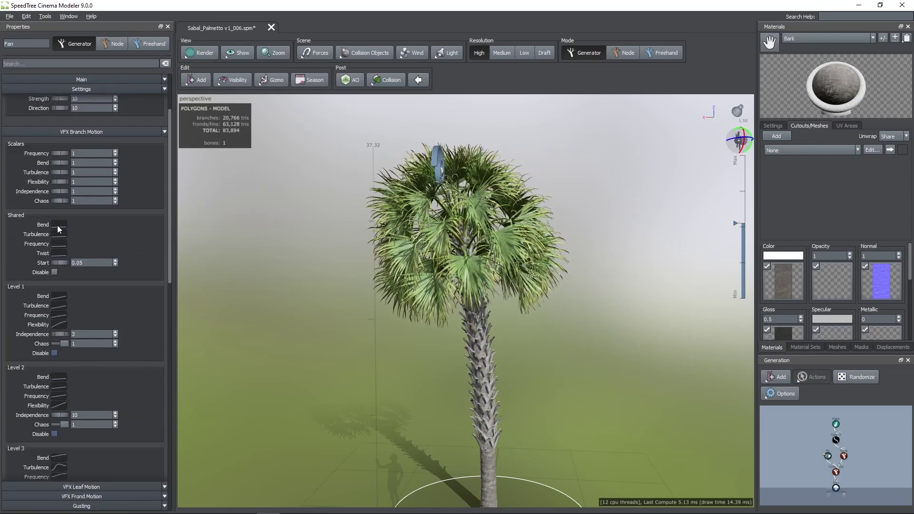
left_click(57, 225)
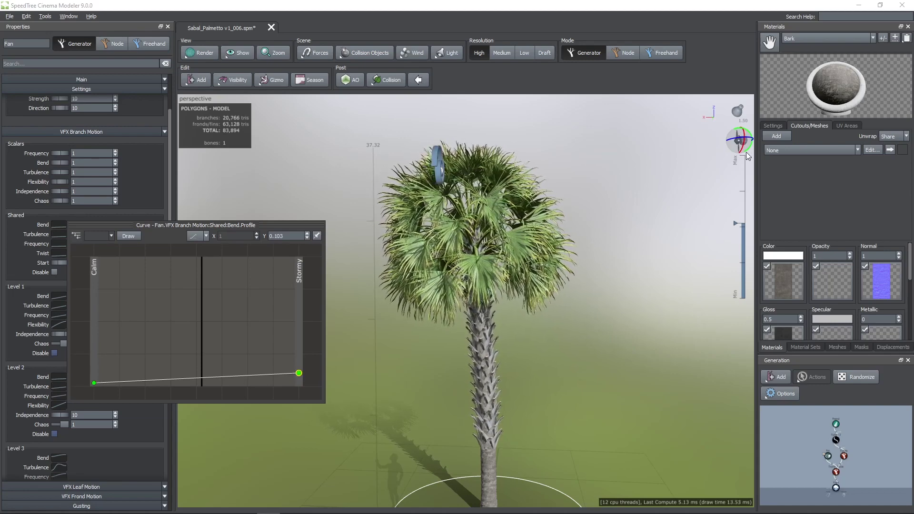
left_click(200, 237)
left_click(205, 261)
left_click(59, 225)
right_click(61, 252)
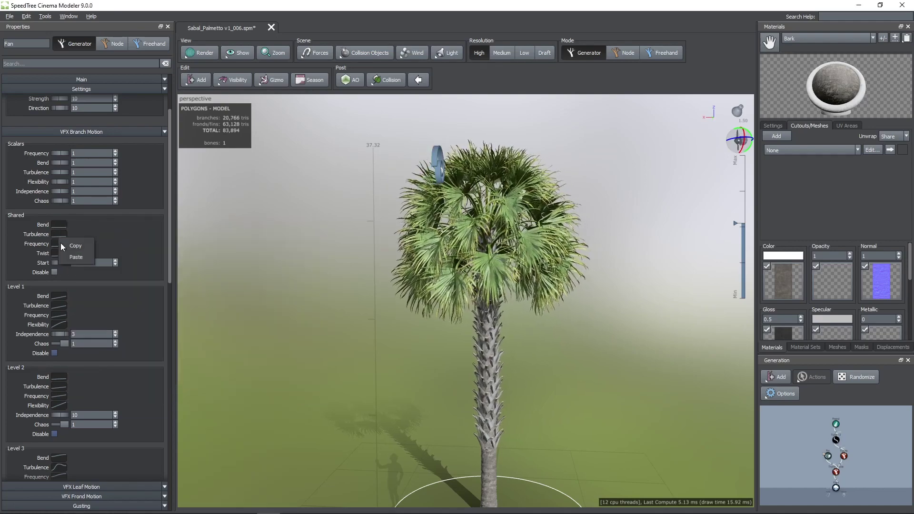
left_click(62, 265)
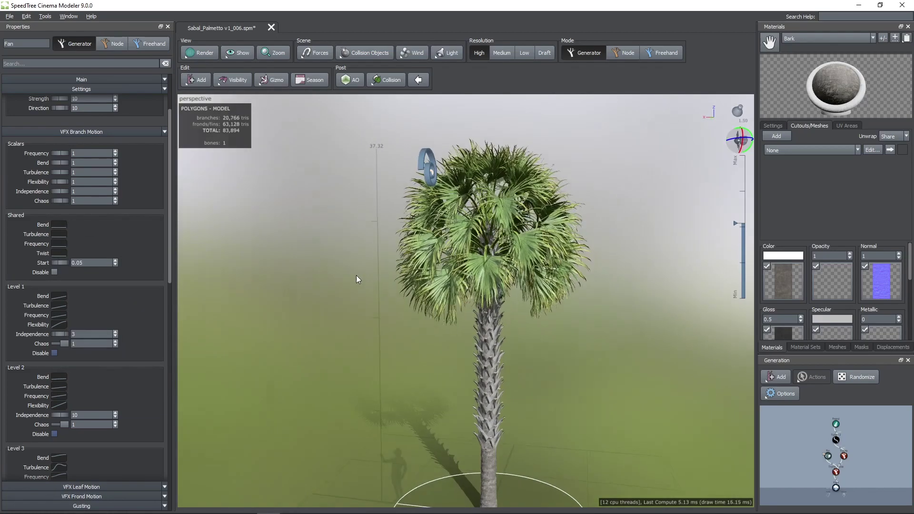
- Raise the stormy end of the shared Bend curve to 0.361 and of the shared Turbulence curve to 0.331
scroll(384, 276, "up", 2)
left_click(59, 225)
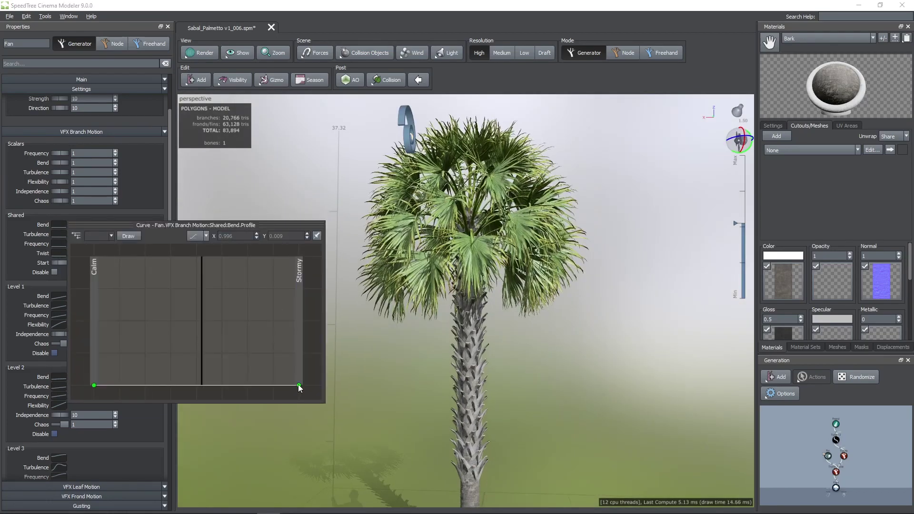
left_click_drag(298, 379, 299, 338)
left_click(421, 249)
left_click(59, 234)
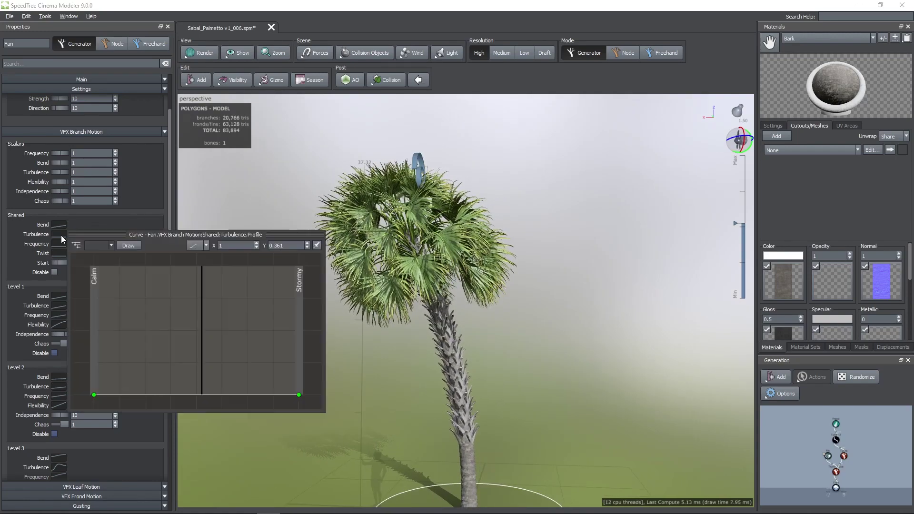
left_click_drag(298, 395, 299, 352)
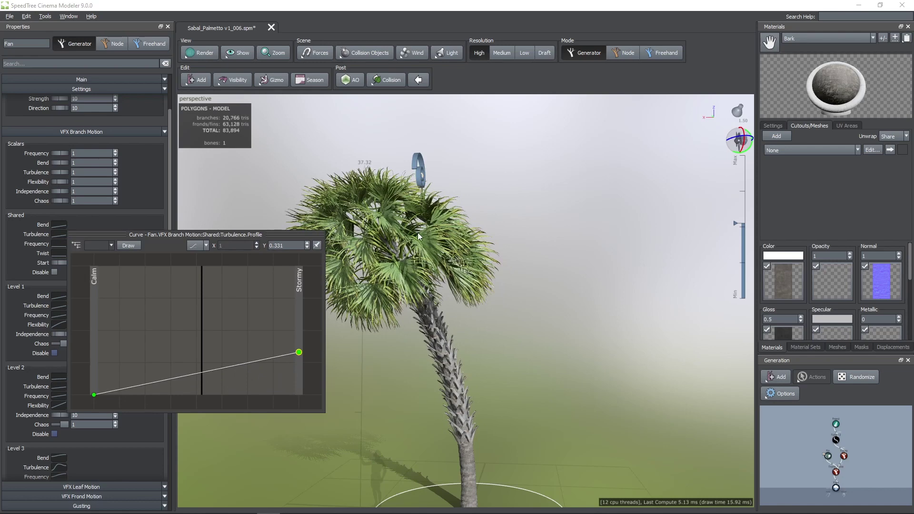
left_click(253, 199)
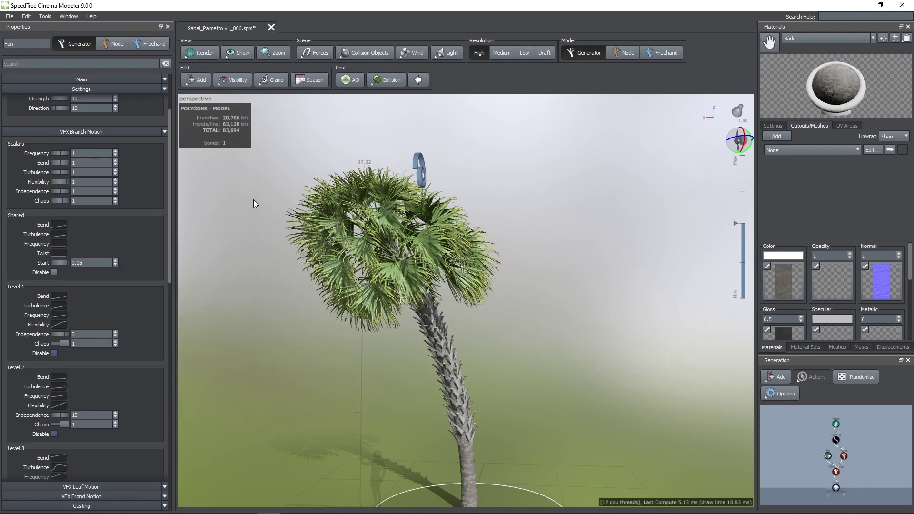
- Raise the stormy end of the shared Frequency curve to 0.424
left_click(60, 244)
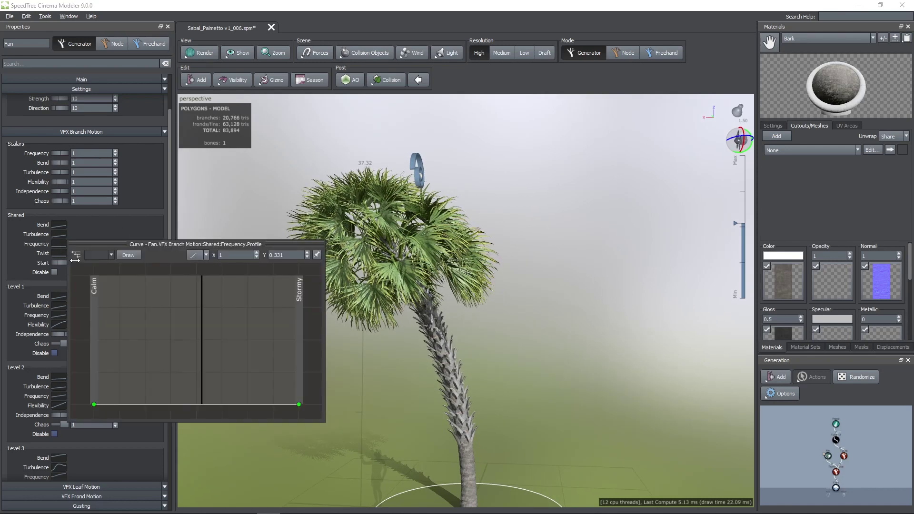
left_click_drag(299, 402, 299, 350)
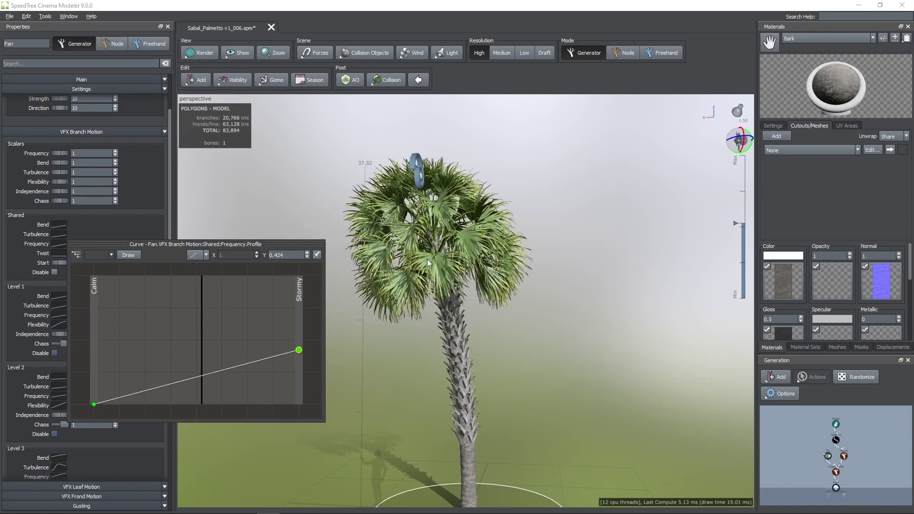
left_click(302, 213)
left_click(395, 362)
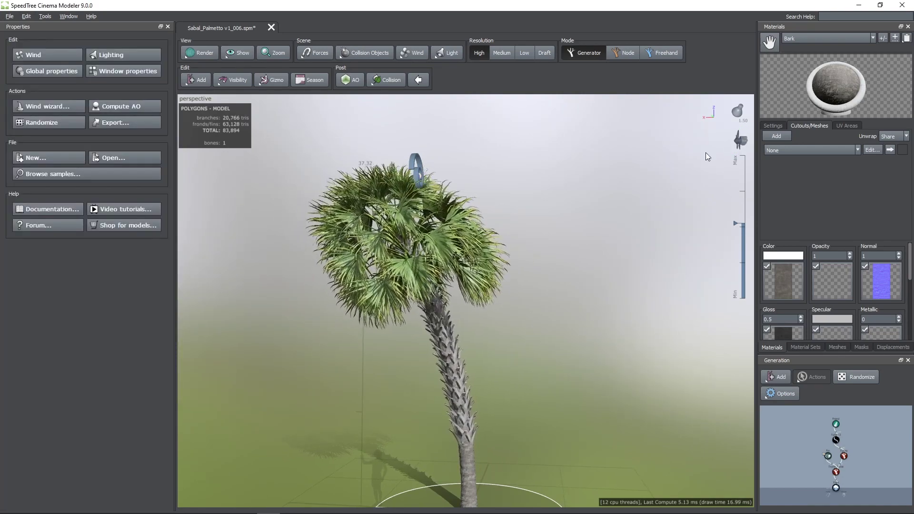
- Try 0.549 at the stormy end of the fan's shared Twist curve and reduce it to a weaker twist
left_click_drag(687, 163, 521, 213)
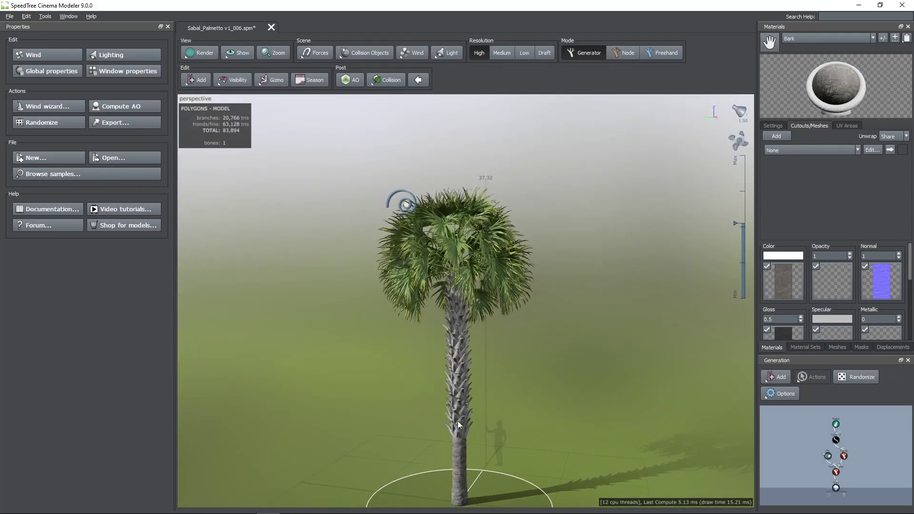
left_click(465, 244)
left_click(59, 254)
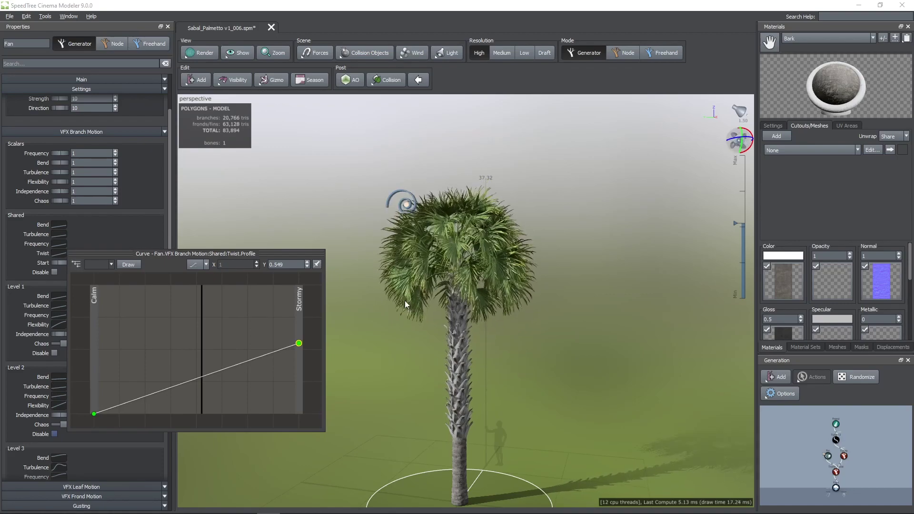
left_click_drag(305, 343, 301, 390)
left_click_drag(347, 371, 433, 343)
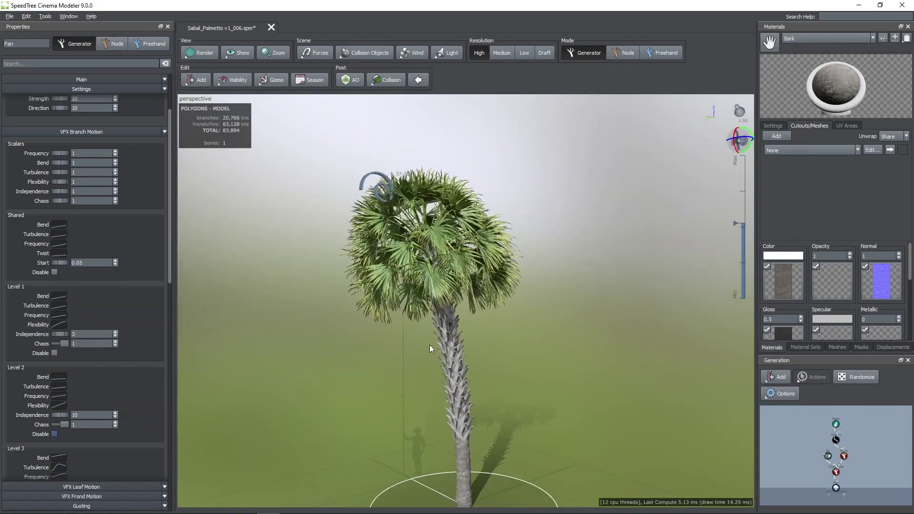
- Try a shared branch motion Start value of 0.43 and return it to 0.05
left_click_drag(59, 263, 75, 262)
left_click_drag(338, 377, 374, 361)
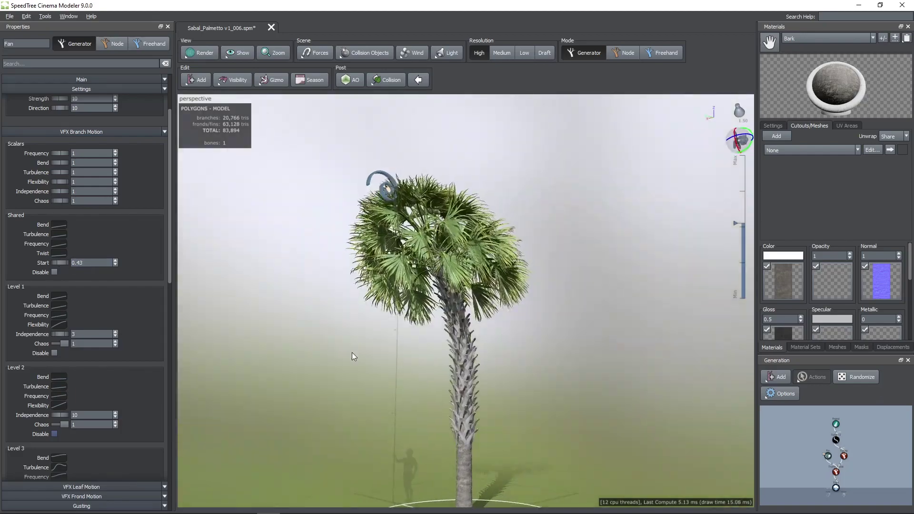
right_click_drag(374, 361, 442, 376)
scroll(442, 376, "down", 3)
left_click_drag(64, 263, 52, 264)
left_click(77, 264)
type("0.05")
key("Return")
- Reduce the shared Bend, Turbulence, Frequency and Twist profile curves for calmer trunk motion
left_click_drag(443, 374, 302, 387)
left_click(57, 226)
left_click(59, 234)
left_click(59, 244)
left_click(58, 254)
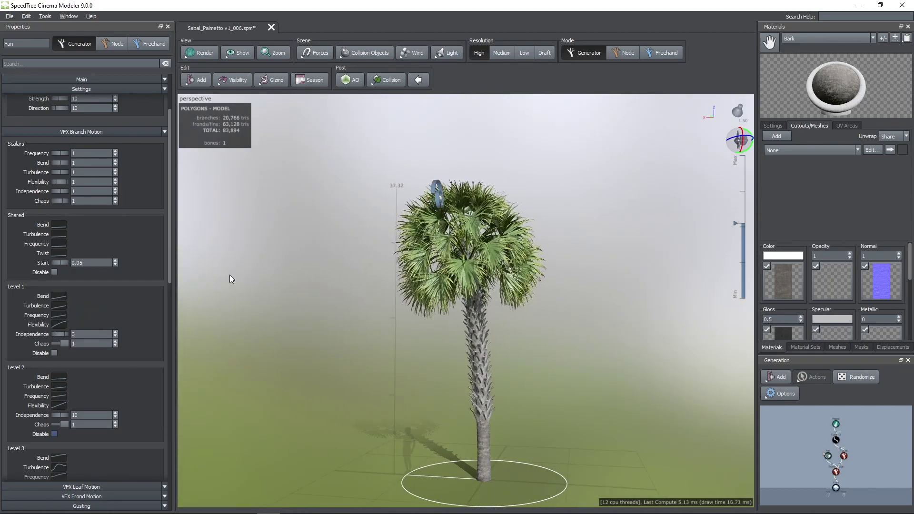
- Apply VFX wind to the Tubes generator that forms the frond stems and return to the fan's branch motion settings
left_click(844, 457)
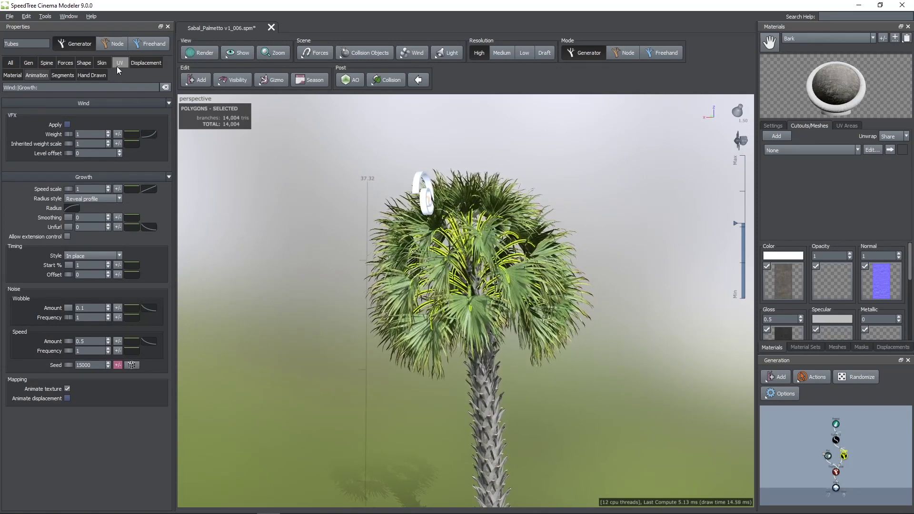
left_click(67, 124)
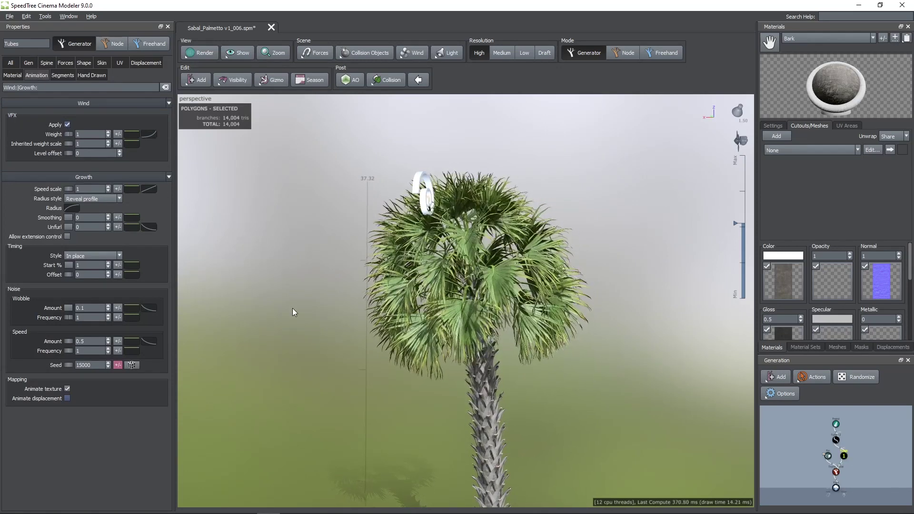
left_click(740, 141)
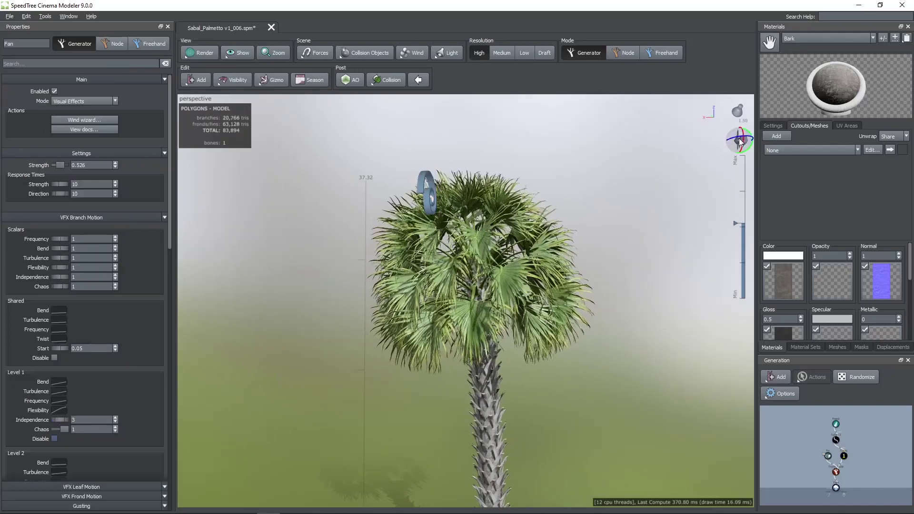
left_click(79, 215)
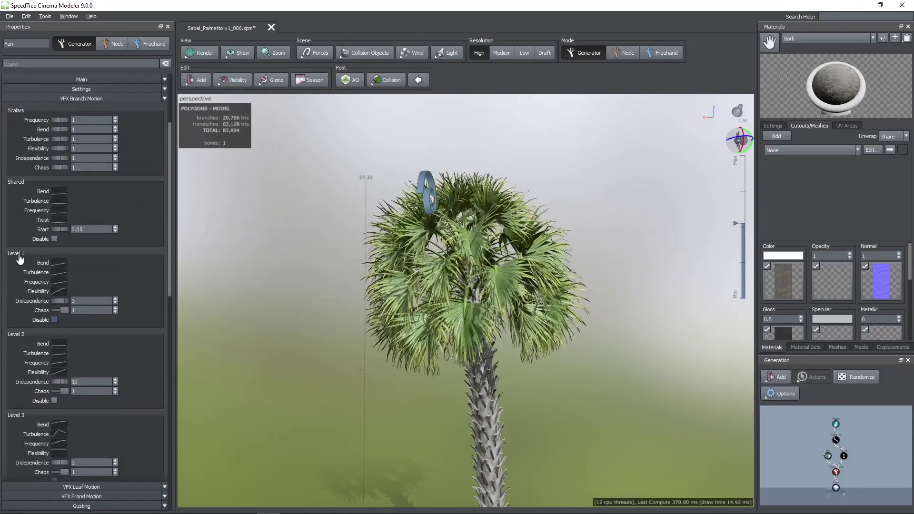
scroll(845, 447, "up", 3)
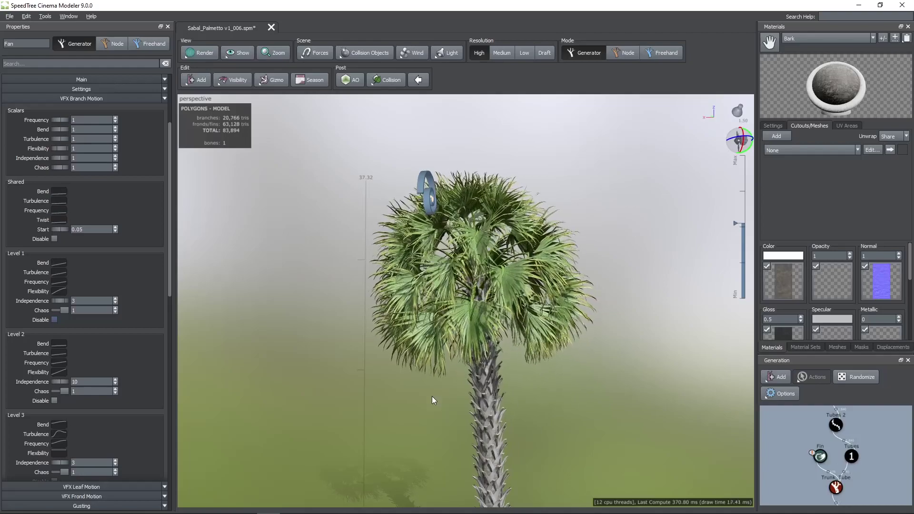
scroll(125, 225, "down", 1)
scroll(125, 225, "down", 1)
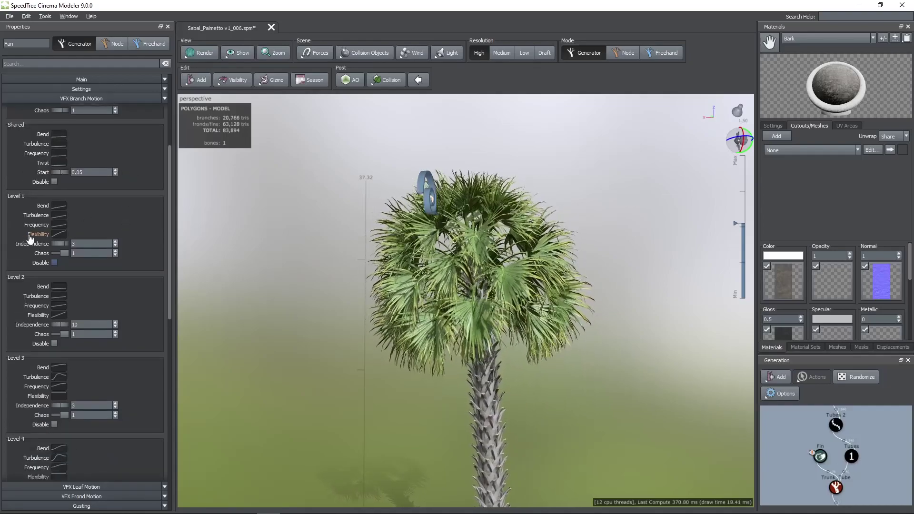
- Fine-tune the fan's Shared Bend and Turbulence curves and disable the Shared branch motion to isolate the Level 1 movement
left_click(58, 134)
mouse_move(298, 288)
left_mouse_down()
mouse_move(301, 275)
mouse_move(299, 287)
left_mouse_up()
left_click(58, 144)
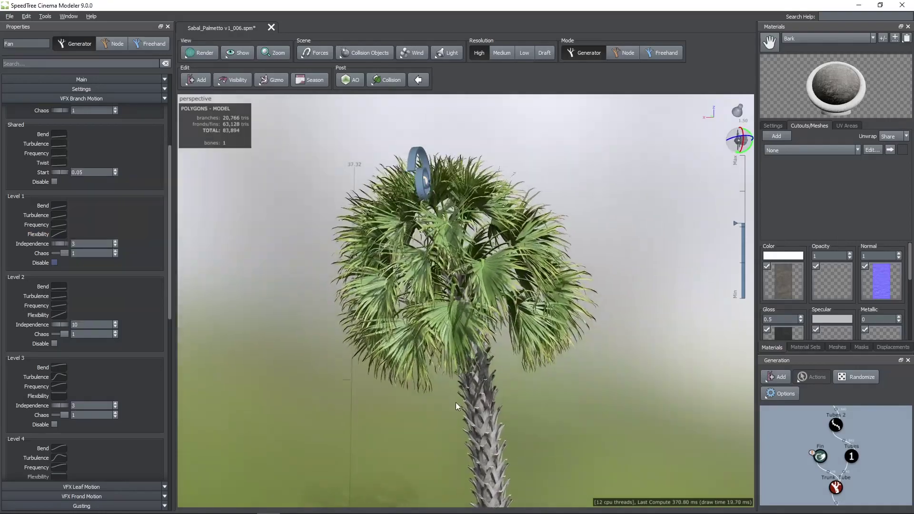
left_click(54, 181)
middle_click_drag(324, 325, 288, 324)
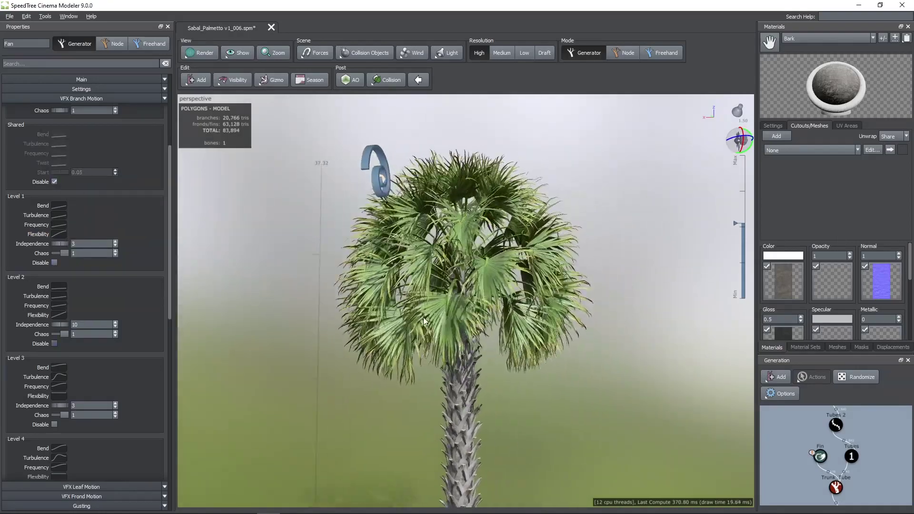
- Lower the stormy end of the Level 1 Bend curve and adjust the Level 1 Turbulence and Frequency curves
left_click(59, 206)
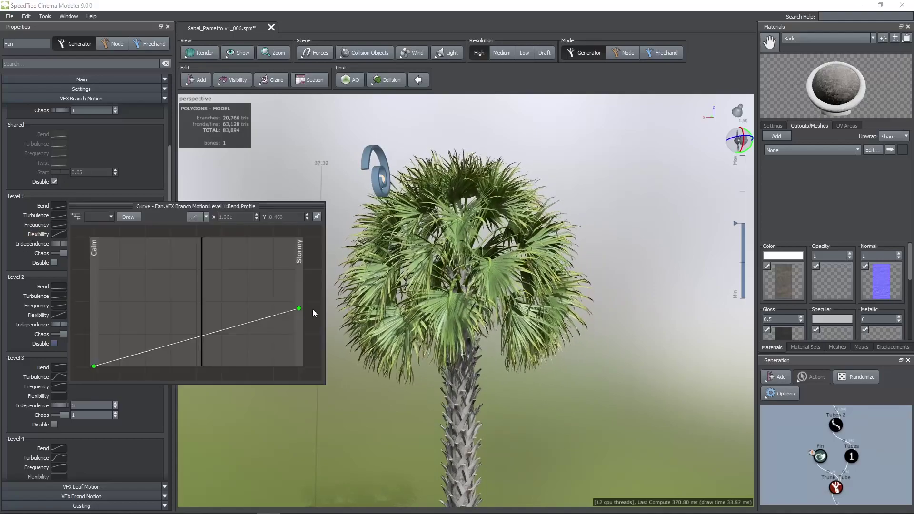
left_click_drag(299, 309, 304, 347)
left_click(59, 216)
left_click(59, 225)
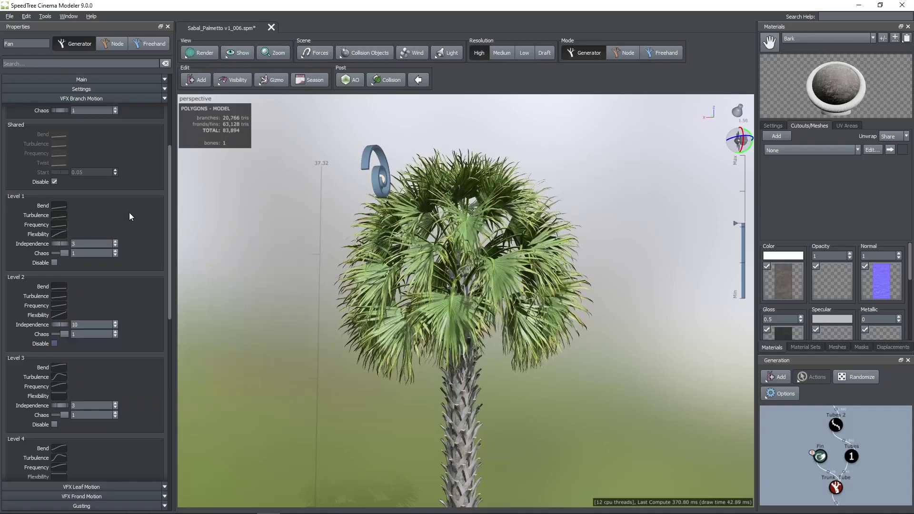
- Raise the calm end of the Level 1 Flexibility curve to 0.663 and set the Level 1 Independence to 7
left_click(59, 234)
left_click_drag(94, 394, 106, 331)
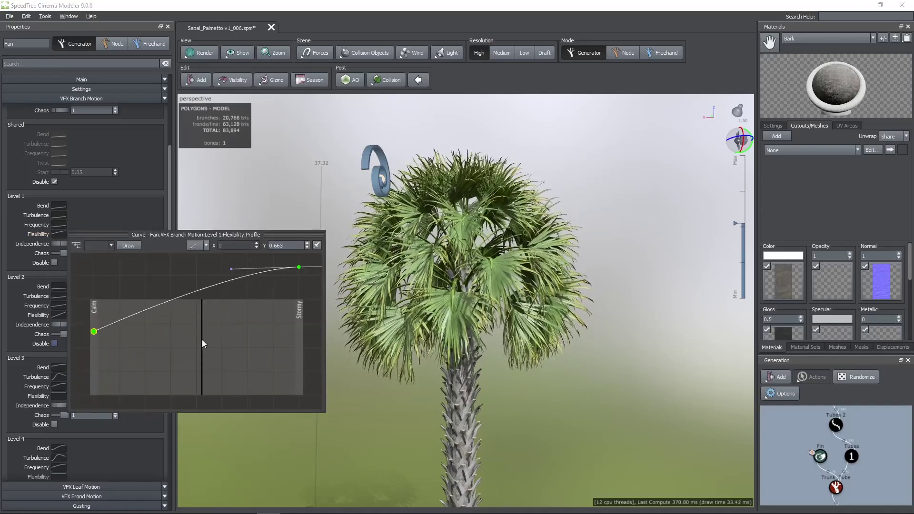
left_click(364, 406)
double_click(86, 244)
type("7")
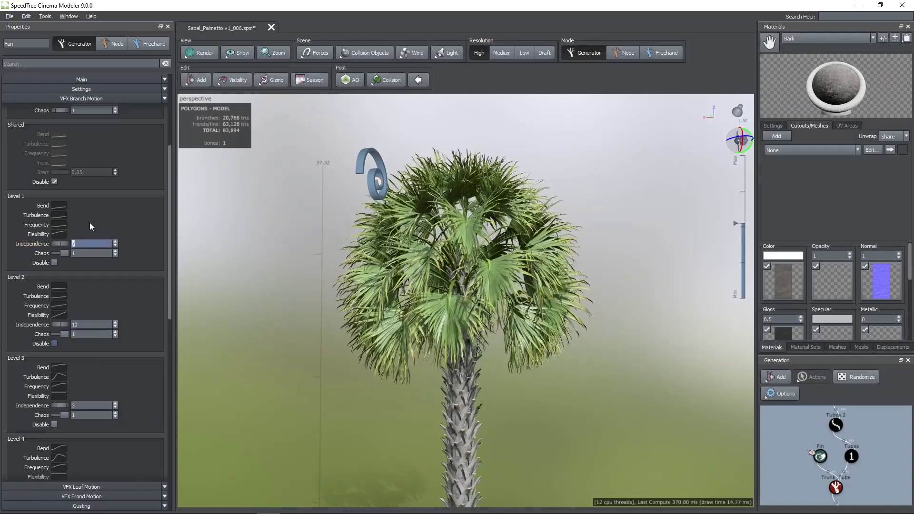
left_click_drag(310, 315, 307, 315)
scroll(307, 315, "up", 1)
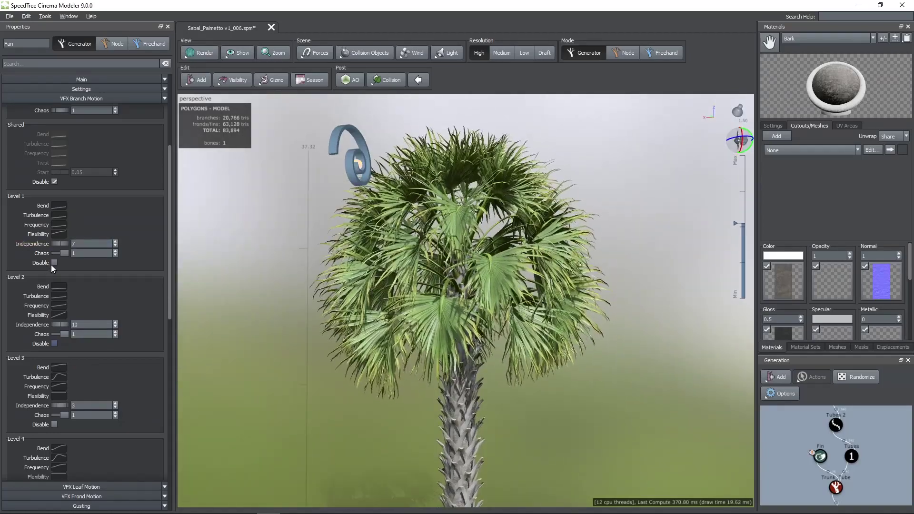
- Try a VFX wind Weight of 0.5 on the Tubes generator and set it to 2
left_click(850, 456)
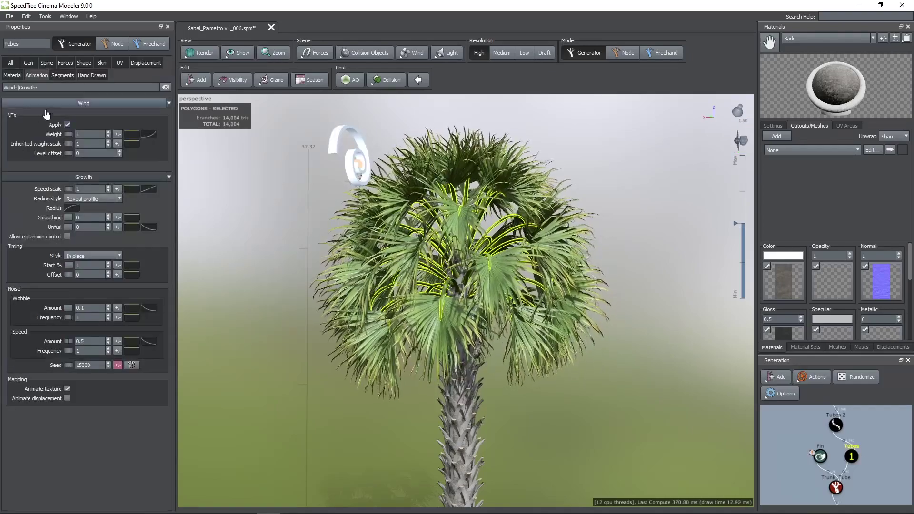
double_click(83, 135)
type("0")
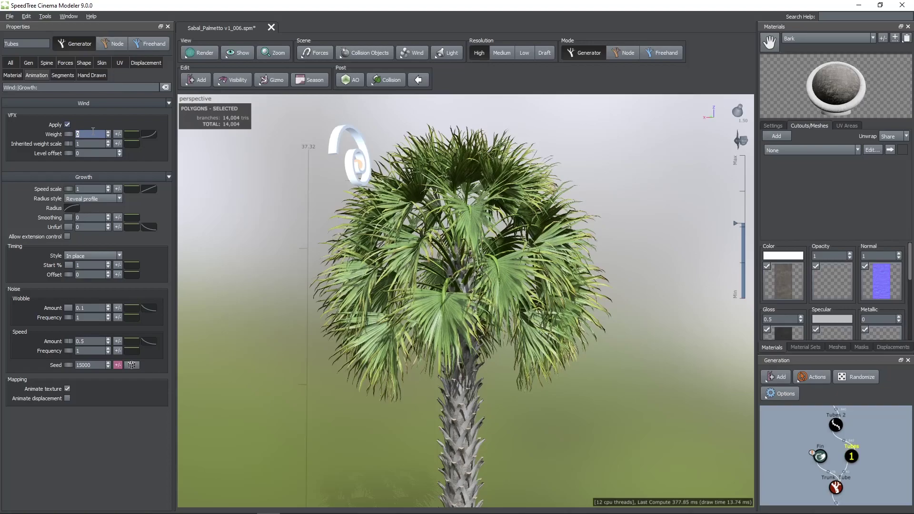
type(".5")
key("Return")
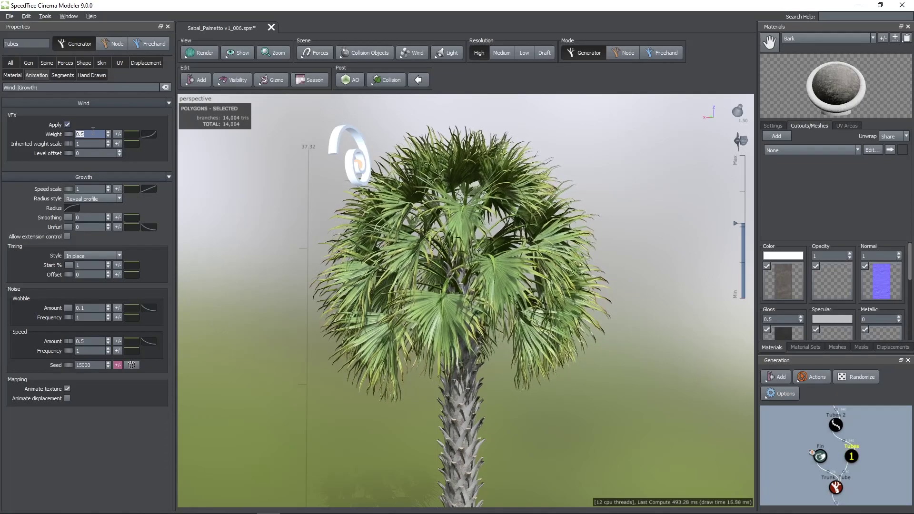
type("2")
key("Return")
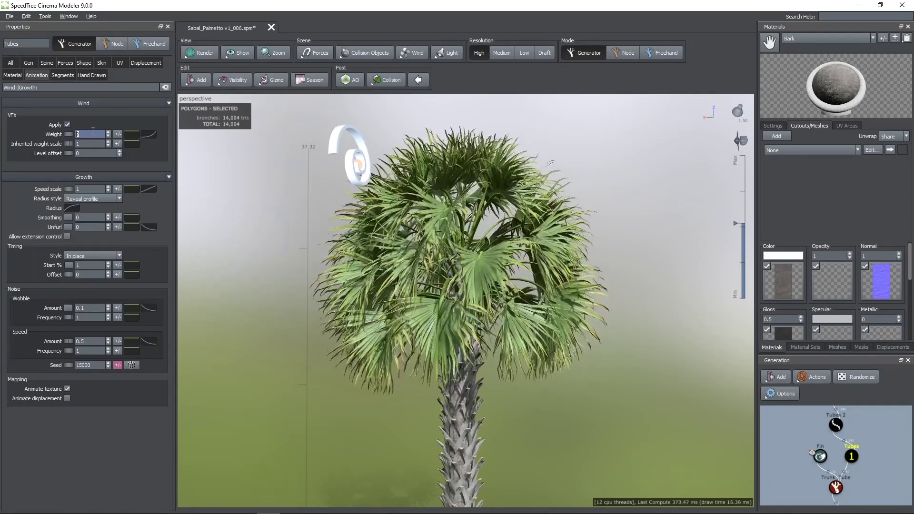
- Try raising the start of the Tubes wind Weight profile curve to 0.982 and return it to 0
scroll(448, 230, "up", 6)
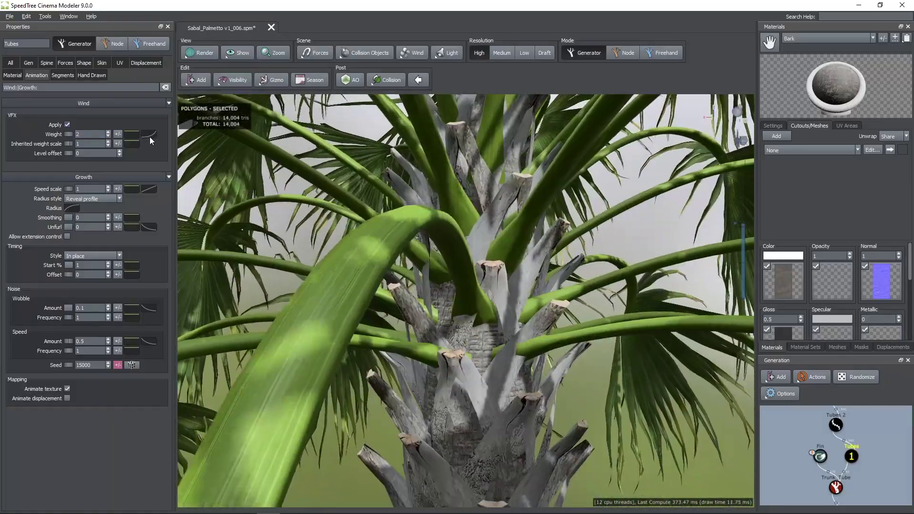
left_click(149, 134)
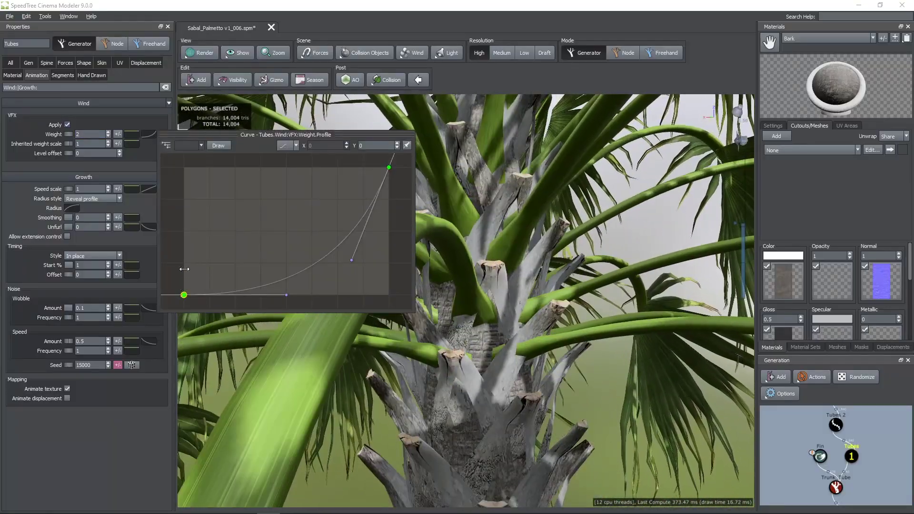
left_click_drag(184, 295, 185, 232)
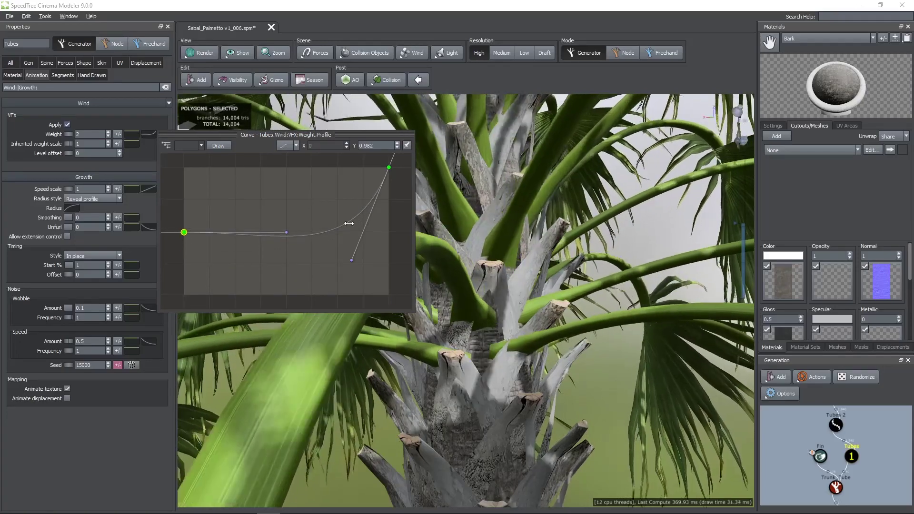
double_click(370, 145)
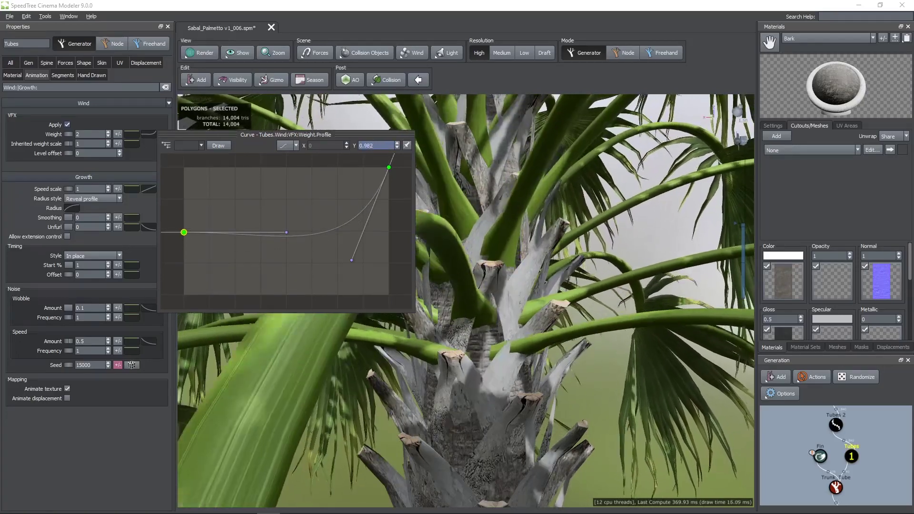
type("0")
key("Return")
scroll(518, 244, "down", 10)
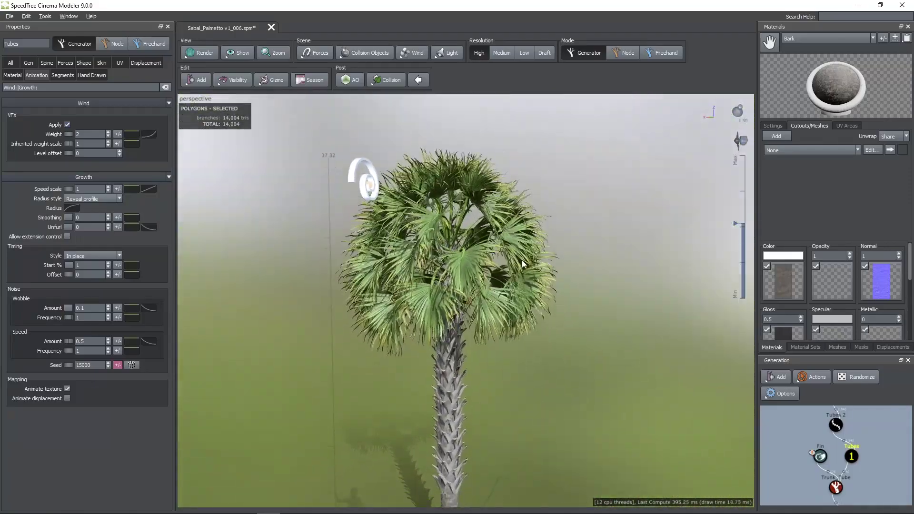
scroll(570, 302, "up", 2)
- Disable the fan's Shared, Level 1 and Level 2 branch motion to isolate the frond motion
left_click(740, 141)
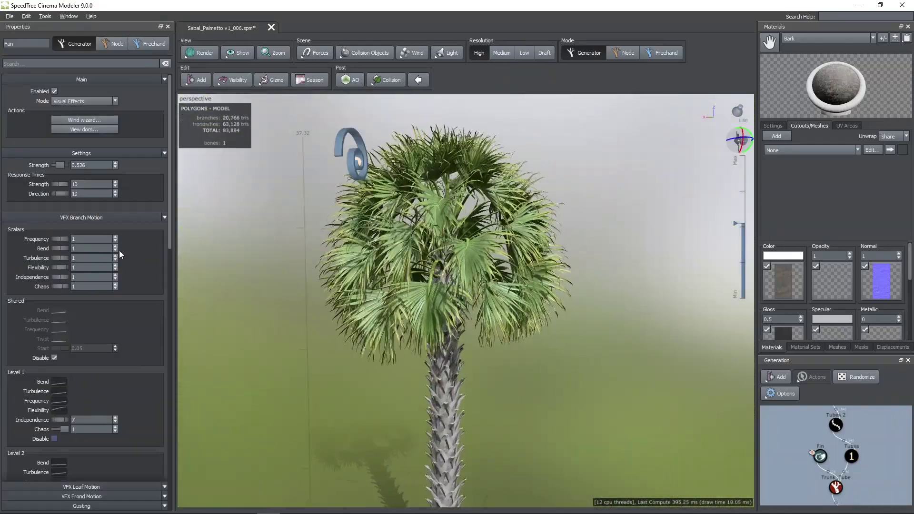
scroll(90, 273, "down", 4)
scroll(264, 288, "down", 2)
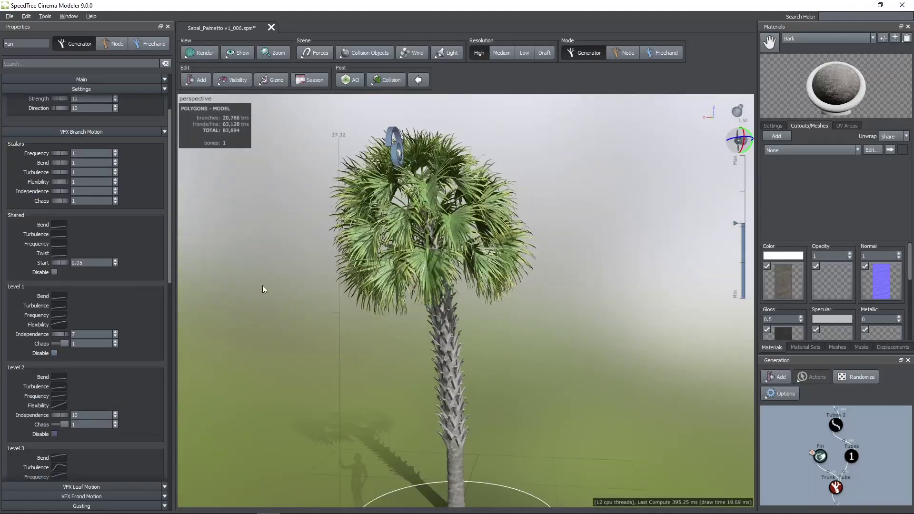
left_click(54, 272)
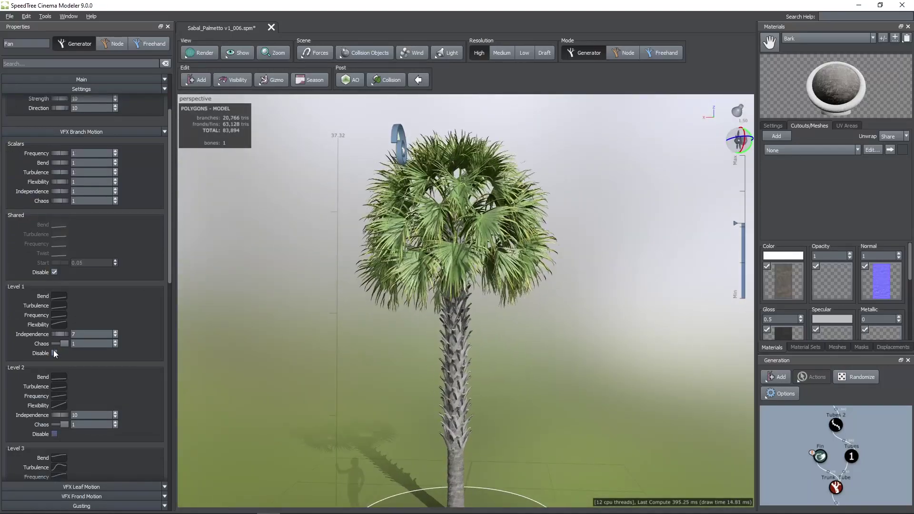
left_click(54, 352)
- Raise the stormy end of the Group 1 frond Bend curve, set Ripple to 5 and adjust the Turbulence Amount curve
scroll(133, 344, "down", 4)
scroll(133, 319, "down", 10)
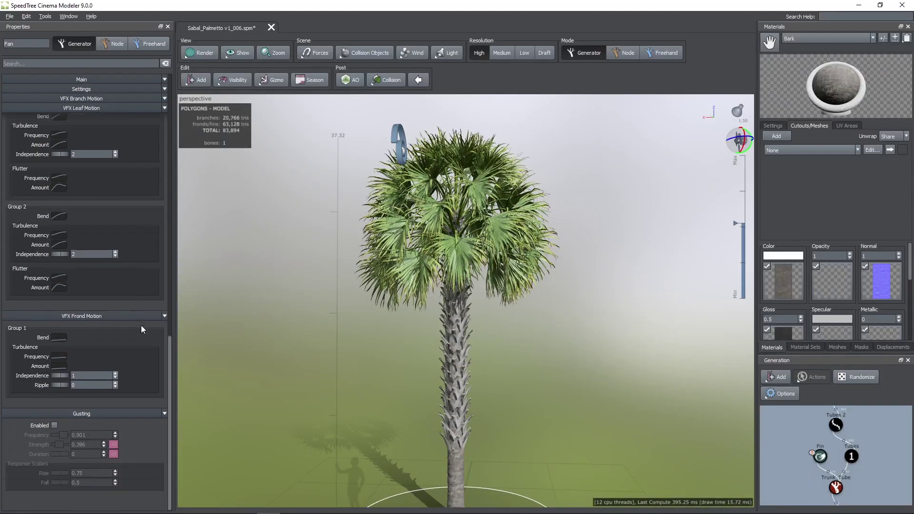
scroll(375, 258, "up", 10)
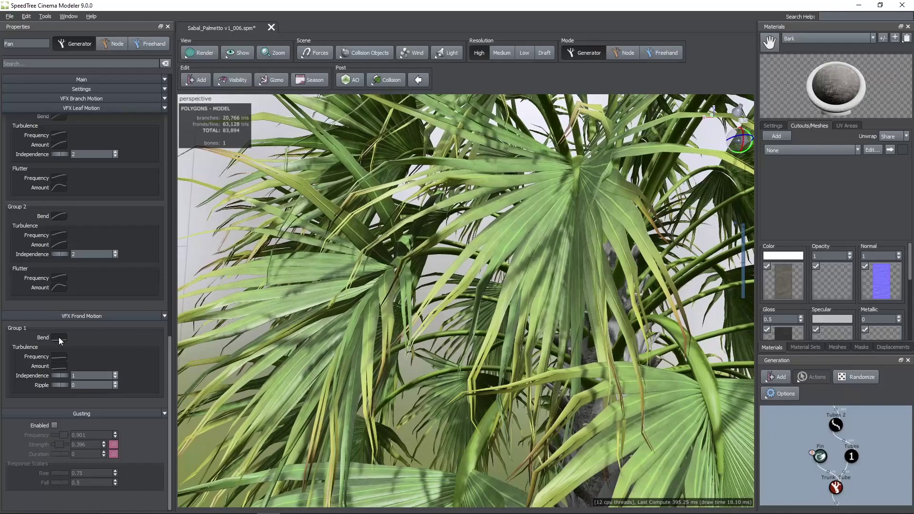
left_click(60, 338)
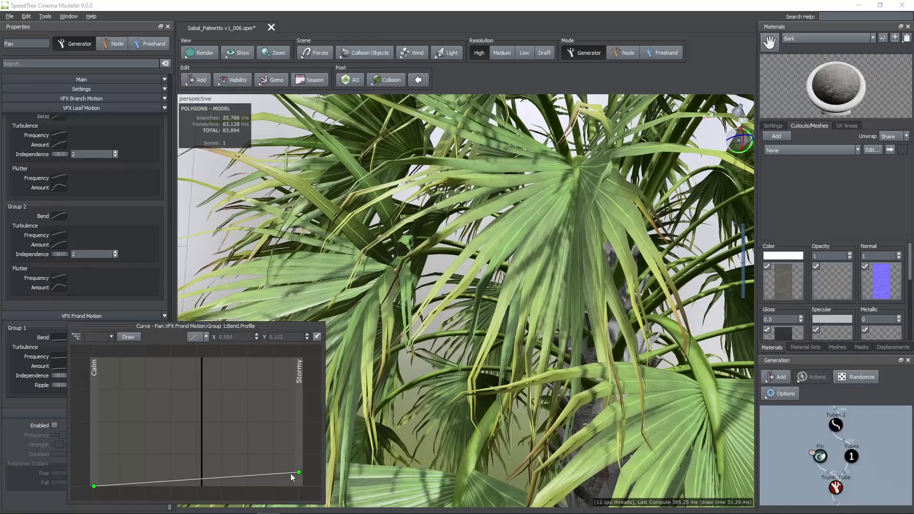
mouse_move(299, 484)
left_mouse_down()
mouse_move(301, 440)
mouse_move(304, 470)
left_mouse_up()
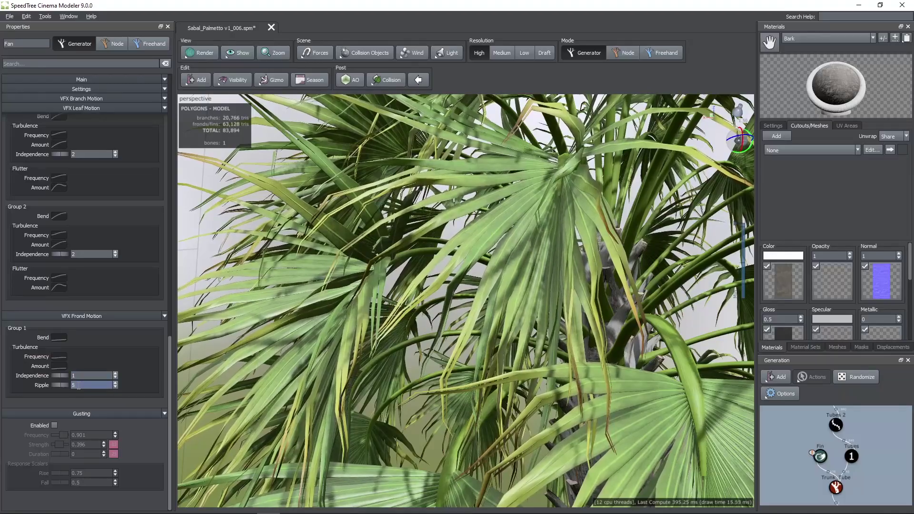
left_click(58, 366)
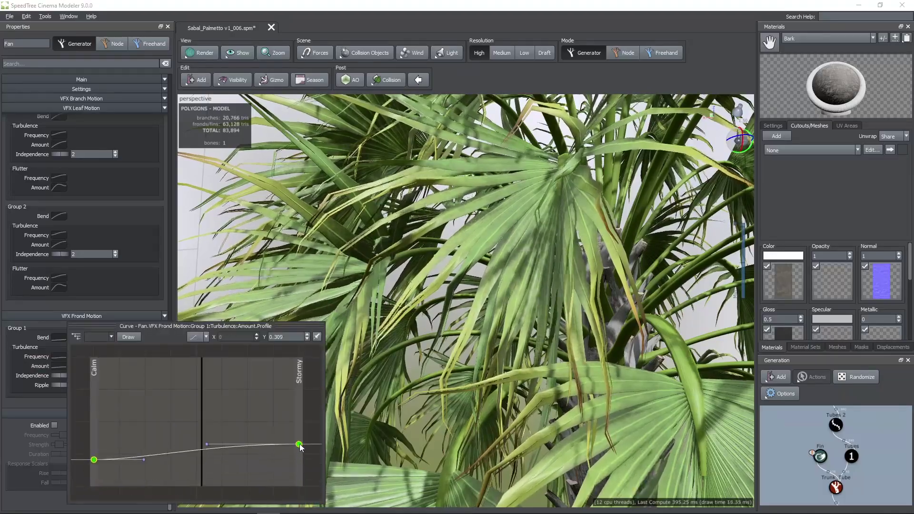
scroll(476, 248, "down", 5)
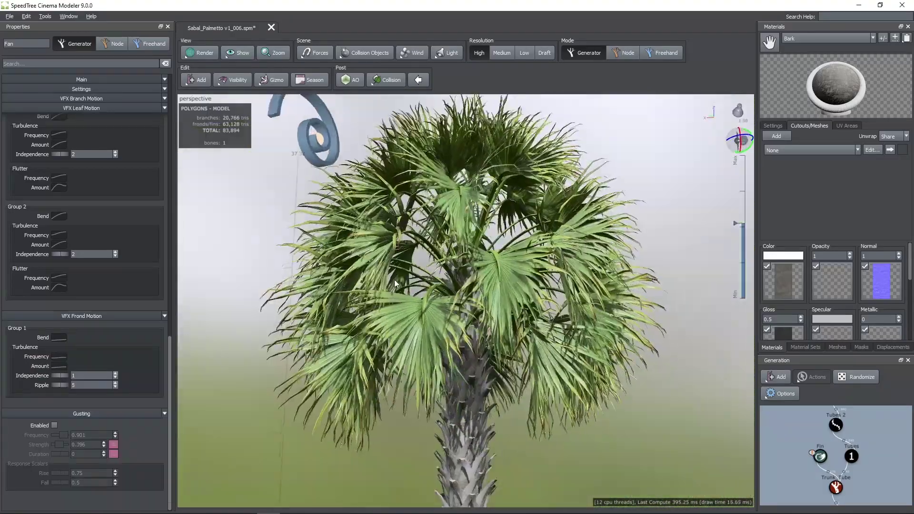
- Re-enable the fan's Shared, Level 1 and Level 2 branch motion
scroll(76, 257, "up", 8)
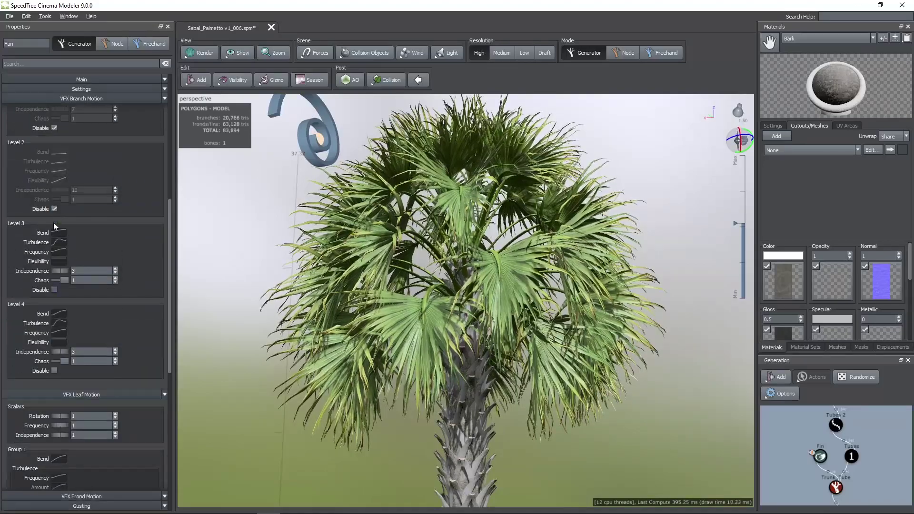
scroll(52, 210, "up", 5)
scroll(312, 292, "down", 5)
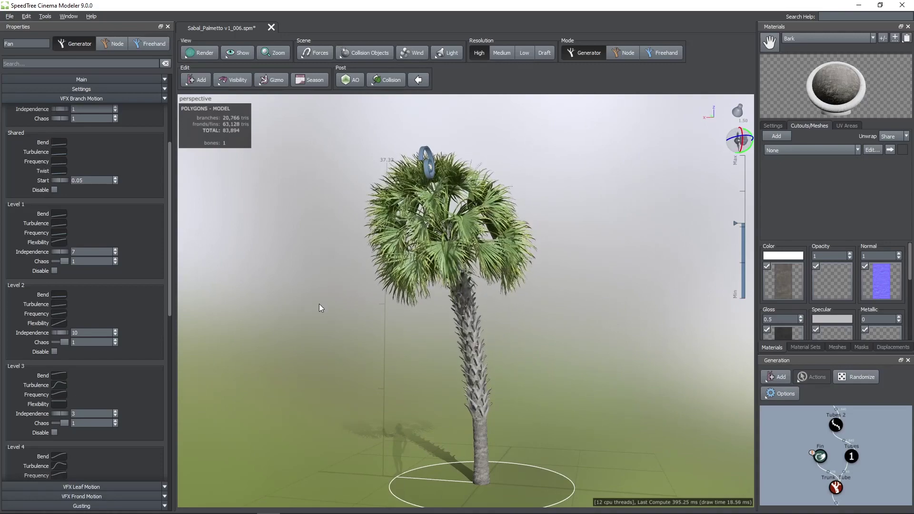
- Open the Wind Wizard from the wind fan and specify that the model most closely resembles a palm tree
right_click(739, 139)
left_click(758, 175)
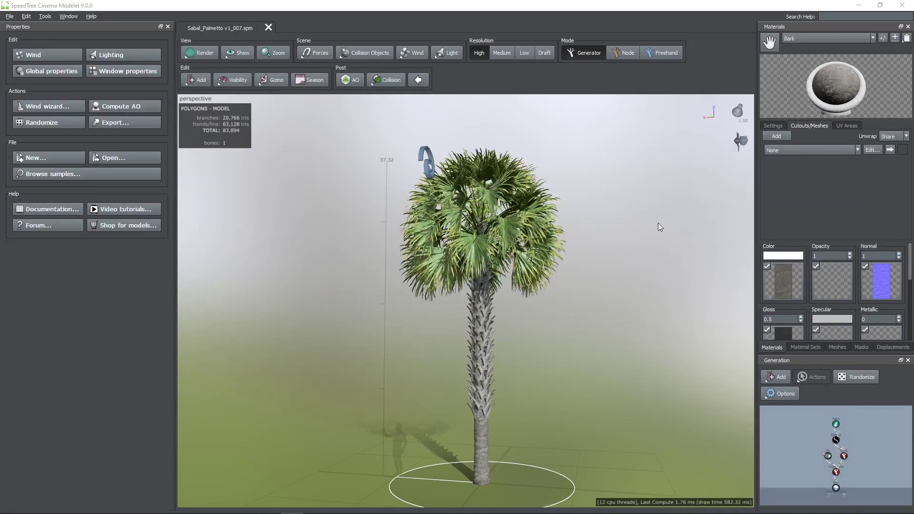
right_click(741, 141)
left_click(761, 207)
left_click_drag(347, 138, 308, 139)
left_click(315, 161)
left_click(299, 163)
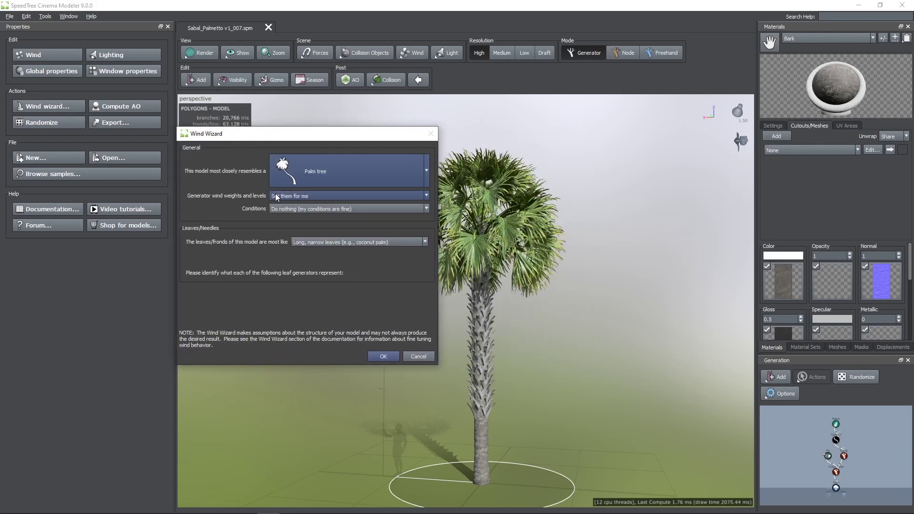
- Keep generator wind weights and levels on "Set them for me", keep the long, narrow leaves type, and apply the wizard
left_click(276, 196)
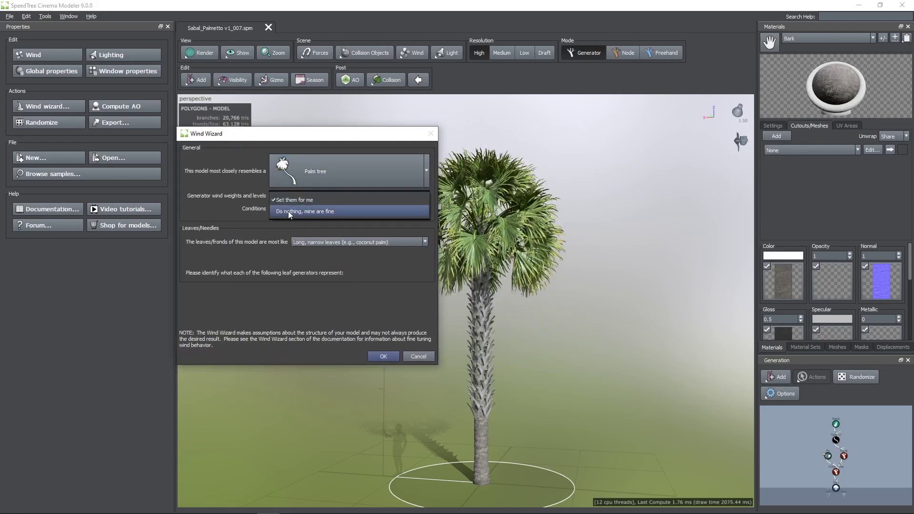
left_click(282, 200)
left_click(275, 209)
key("Escape")
left_click(304, 241)
left_click(346, 246)
left_click(383, 356)
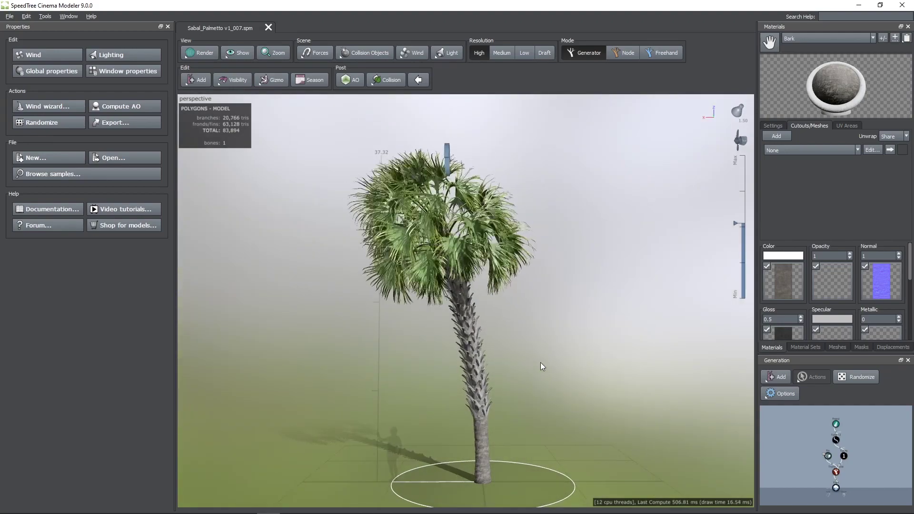
- Lower the stormy end of the fan's Shared Bend curve to 0.096 and of its Shared Frequency curve to 0.158
left_click(742, 140)
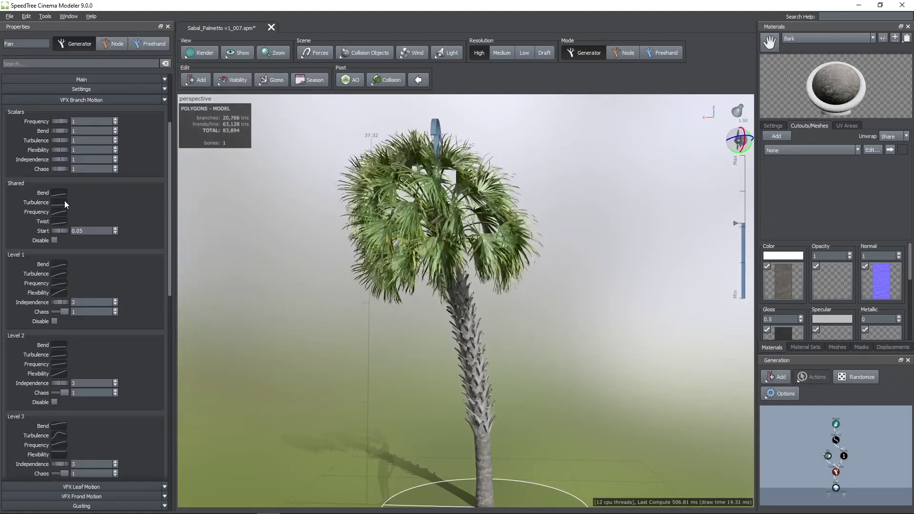
left_click(59, 192)
left_click_drag(300, 316, 298, 341)
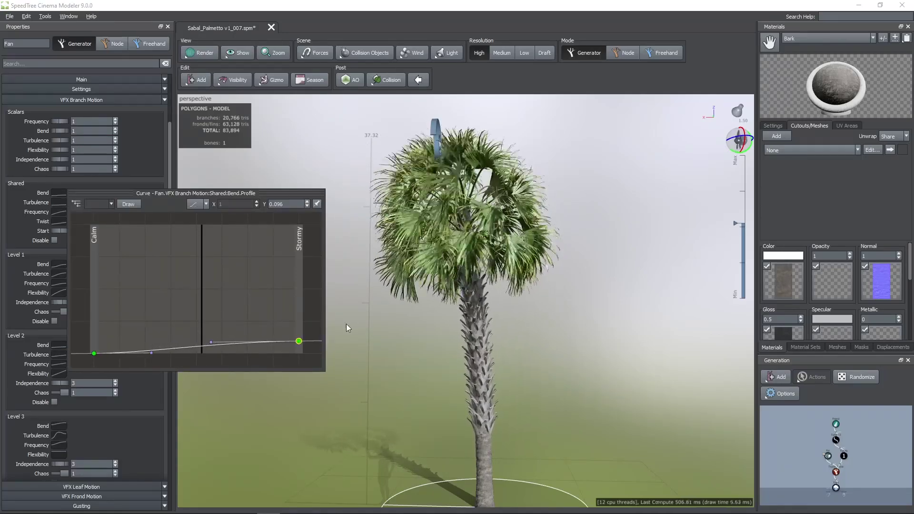
scroll(369, 335, "up", 1)
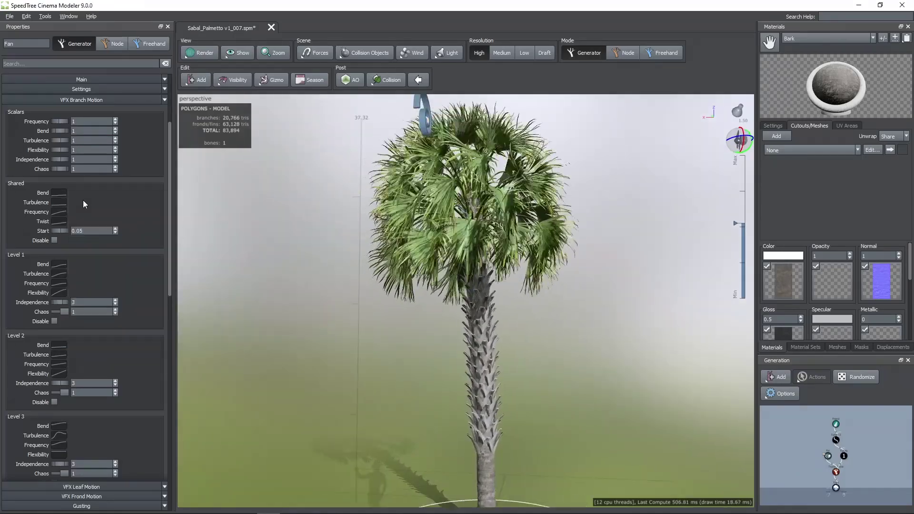
left_click(59, 212)
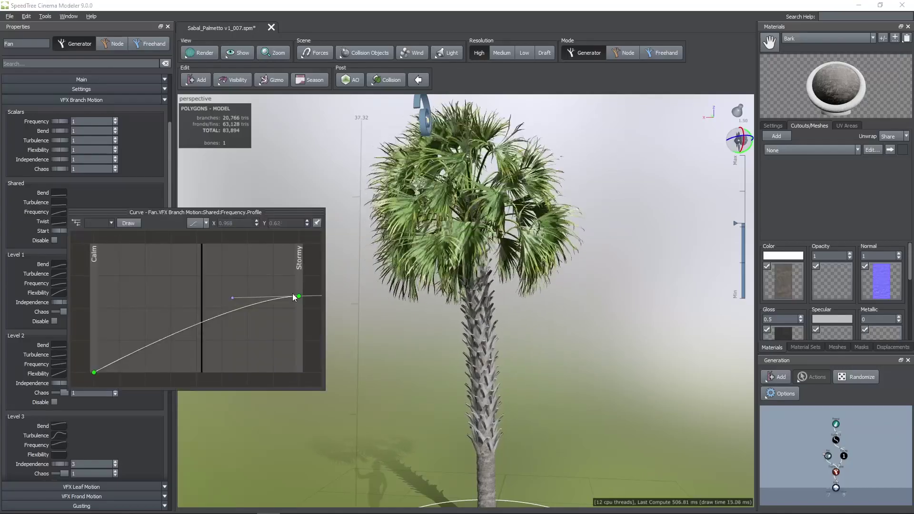
left_click_drag(298, 297, 300, 356)
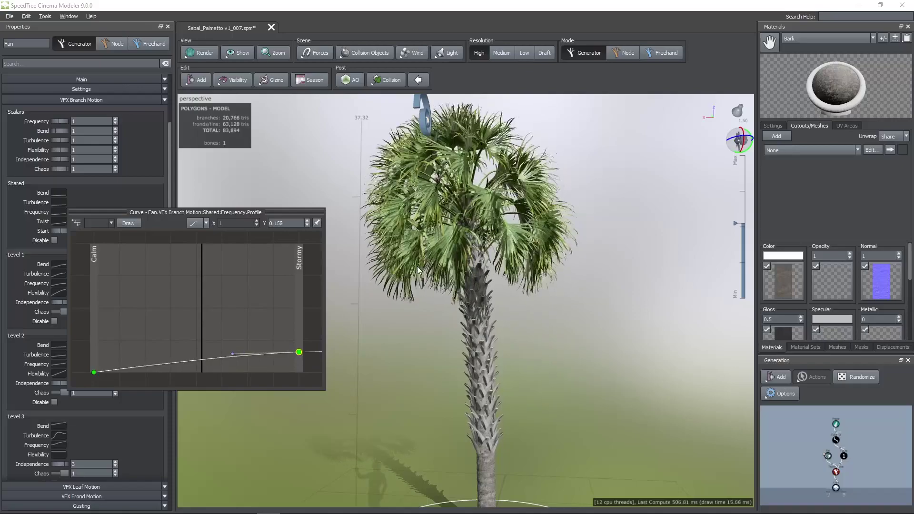
left_click(364, 313)
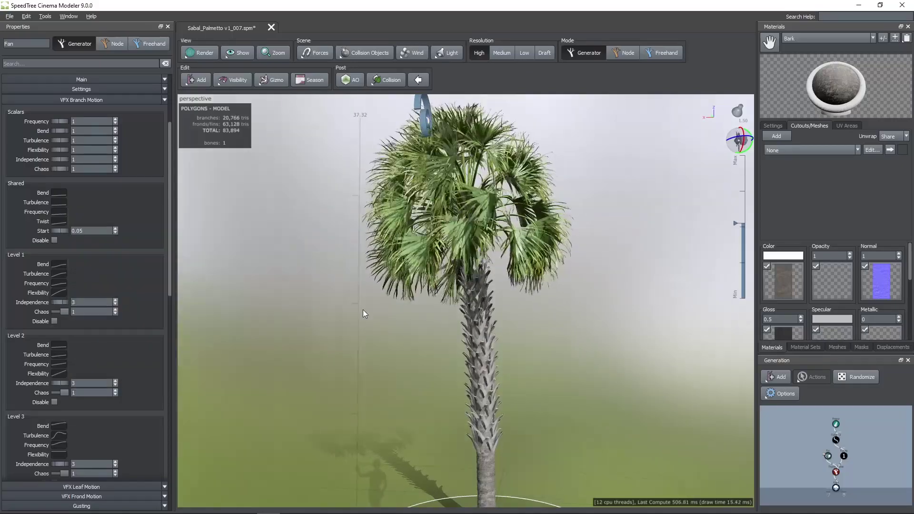
- Lower the stormy end of the fan's Level 1 Turbulence curve to about 0.33 and inspect the crown's motion up close
left_click(59, 273)
left_click_drag(298, 361, 298, 392)
left_click_drag(381, 359, 426, 278)
scroll(390, 322, "up", 5)
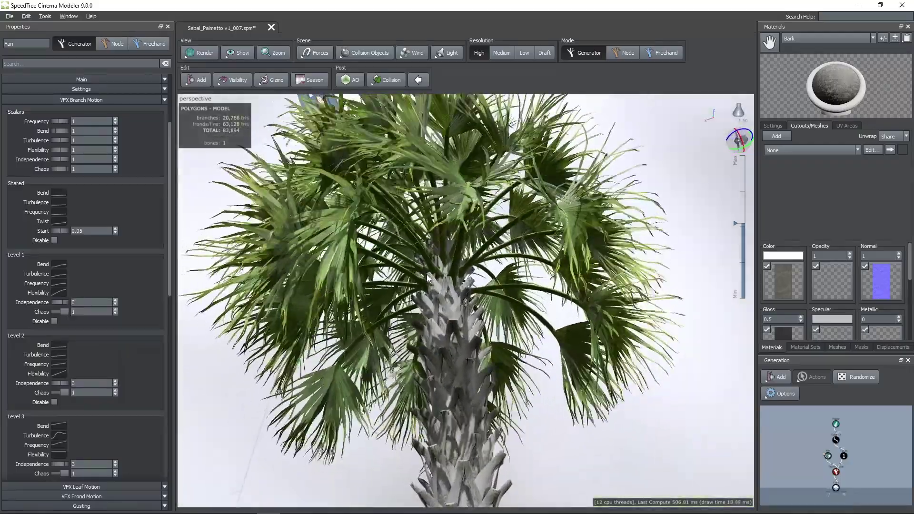
scroll(427, 279, "down", 4)
left_click_drag(427, 279, 420, 344)
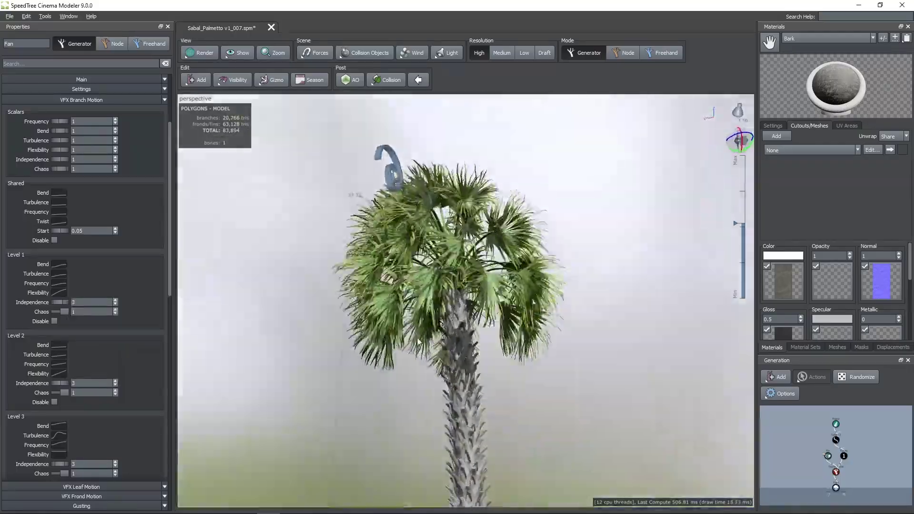
scroll(427, 341, "up", 3)
- Disable the fan's Shared motion and lower the stormy end of the Level 1 Frequency curve to 0.253
left_click(55, 240)
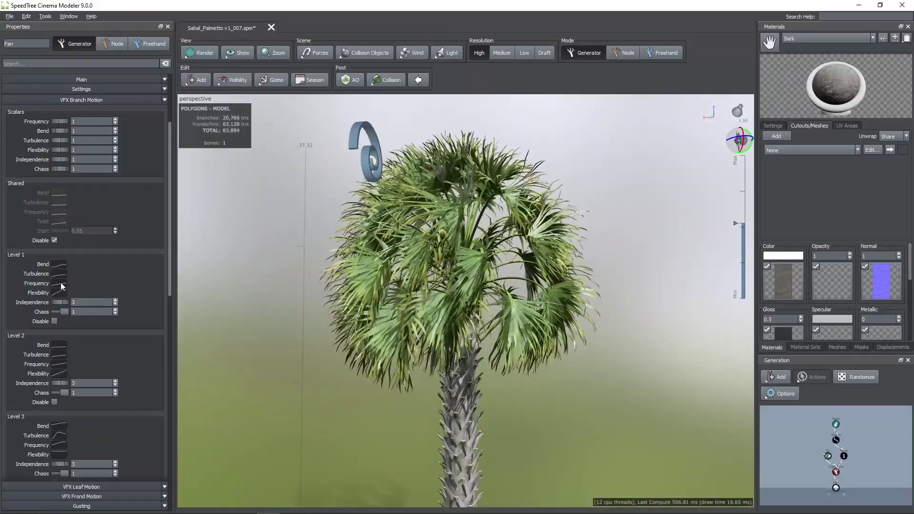
left_click(61, 286)
left_click(298, 386)
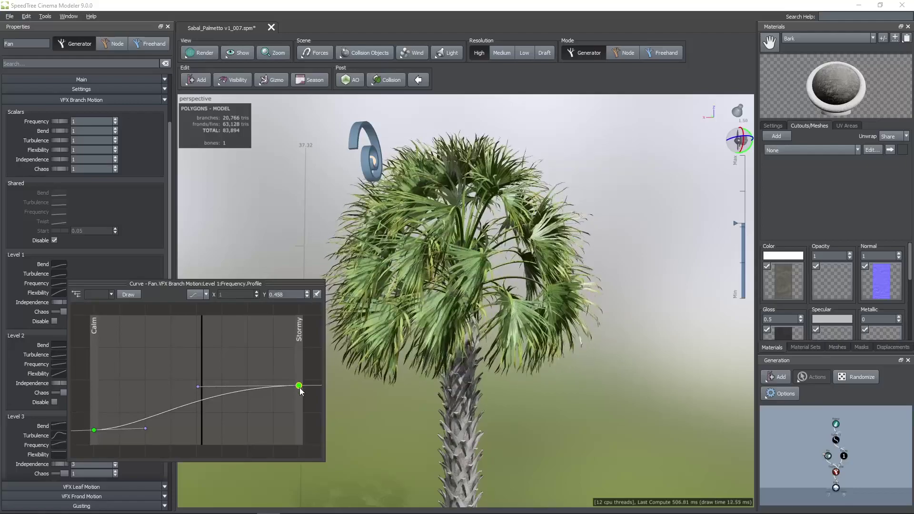
left_click_drag(299, 390, 299, 411)
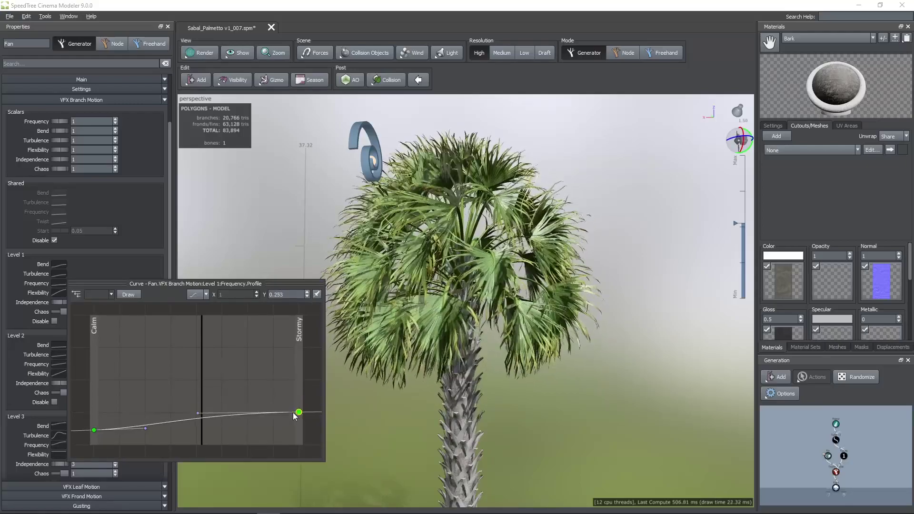
- Lower the stormy end of the Level 1 Turbulence curve further to about 0.24, and re-enable the Shared motion
left_click(60, 274)
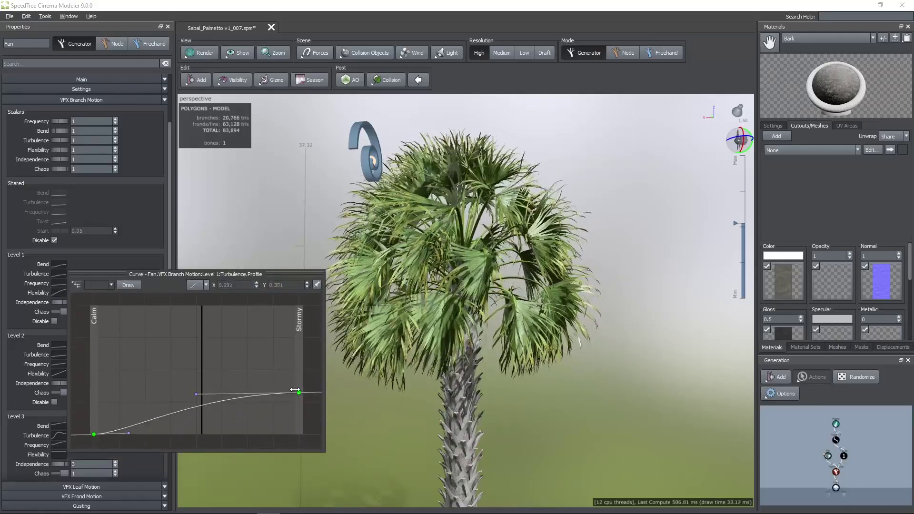
mouse_move(295, 391)
left_mouse_down()
mouse_move(299, 402)
mouse_move(257, 402)
mouse_move(297, 404)
left_mouse_up()
left_click(359, 385)
right_click_drag(358, 382, 356, 369)
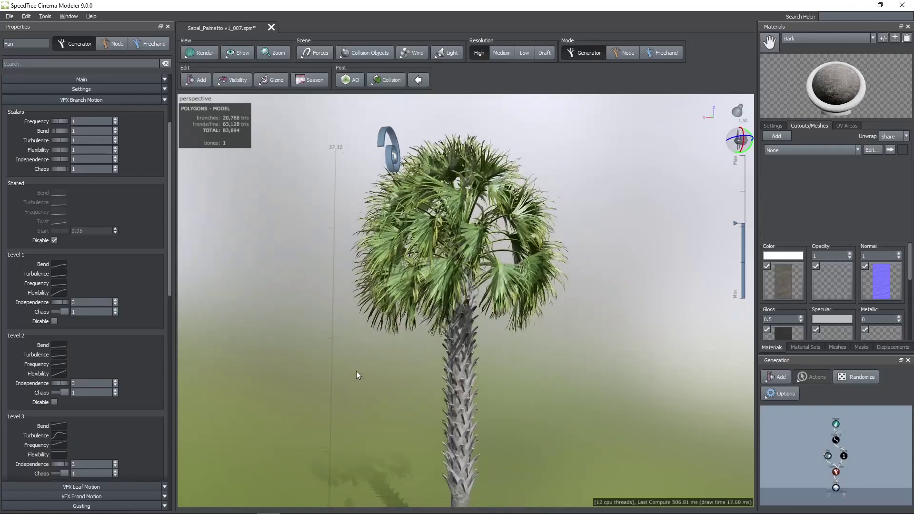
left_click_drag(355, 370, 349, 360)
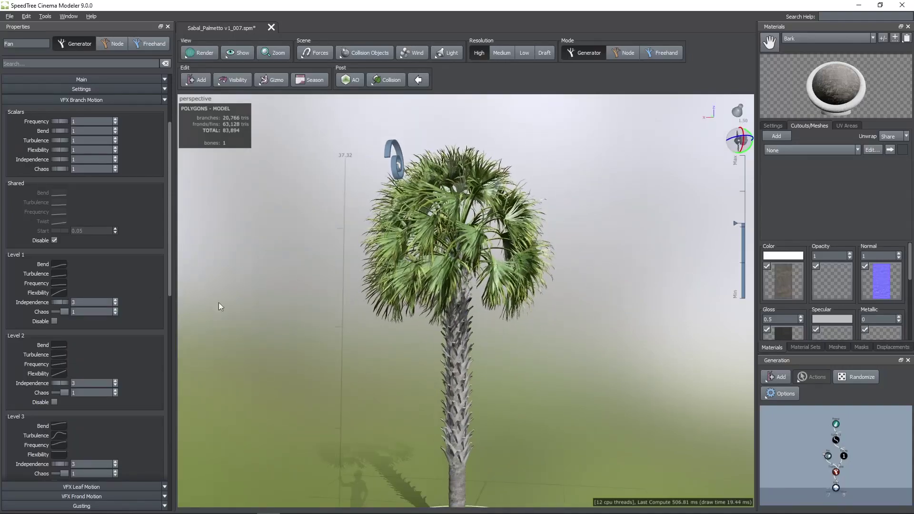
left_click(55, 240)
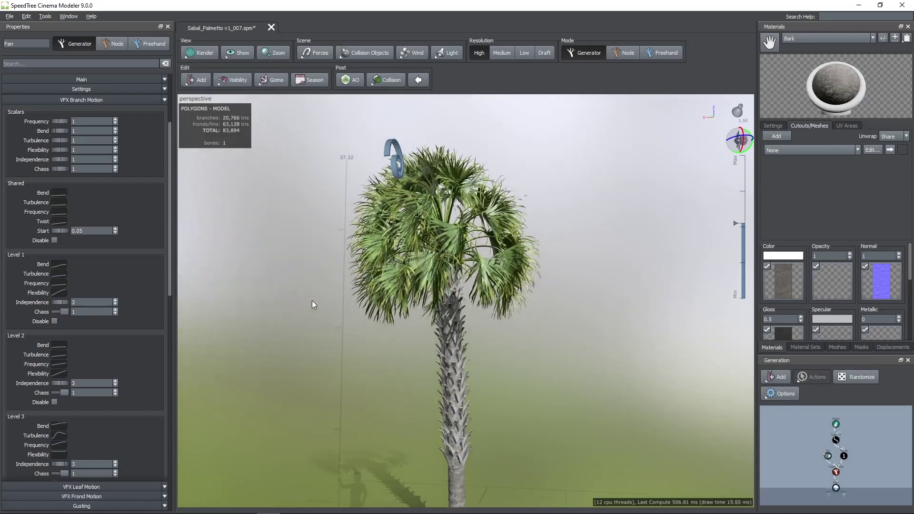
mouse_move(312, 300)
left_mouse_down()
mouse_move(316, 284)
mouse_move(324, 288)
left_mouse_up()
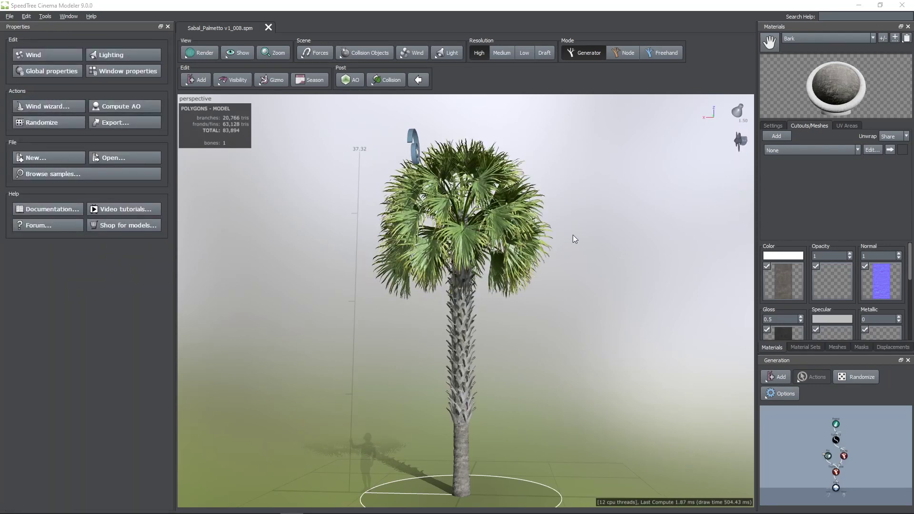
- Show the Timeline and set its end frame to 150, keeping playback at 30 FPS
left_click(69, 17)
left_click(78, 106)
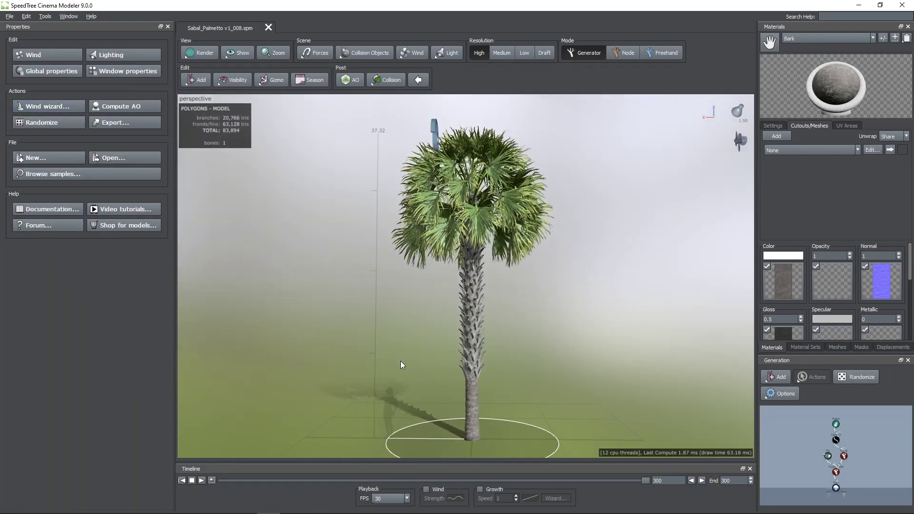
double_click(726, 481)
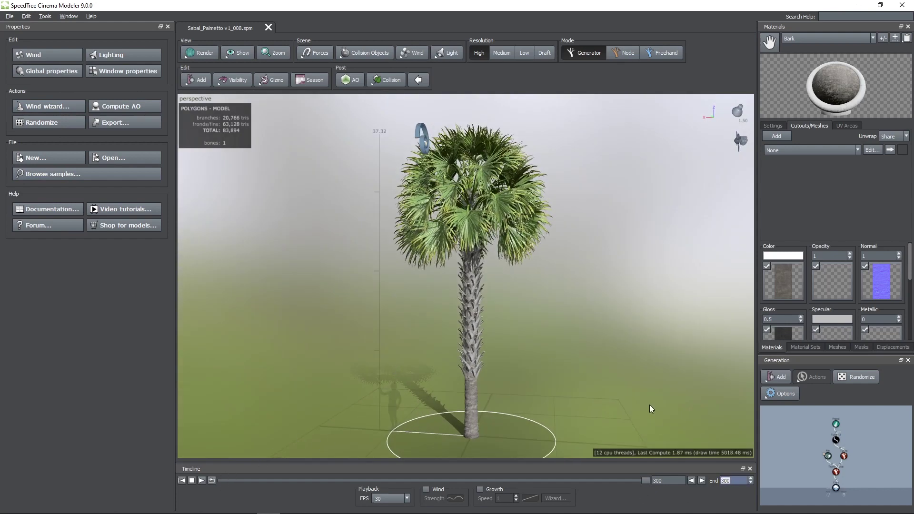
type("150")
key("Return")
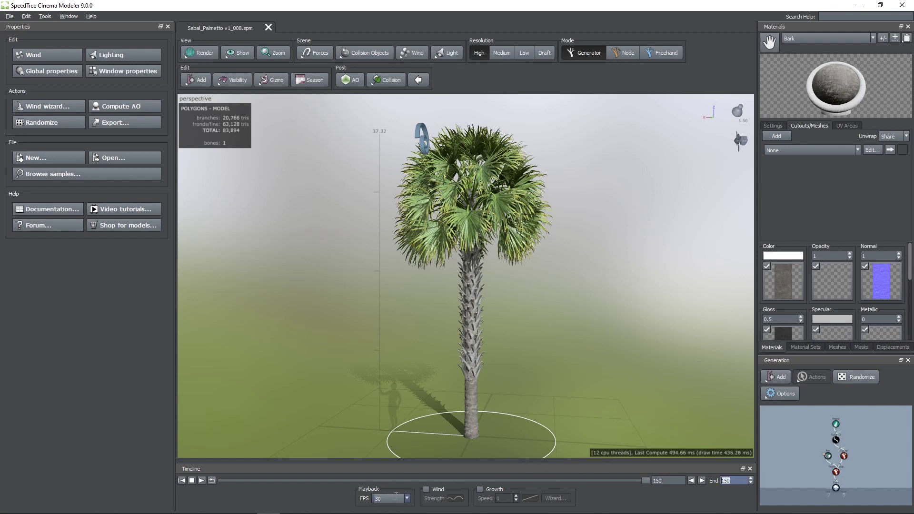
left_click(406, 498)
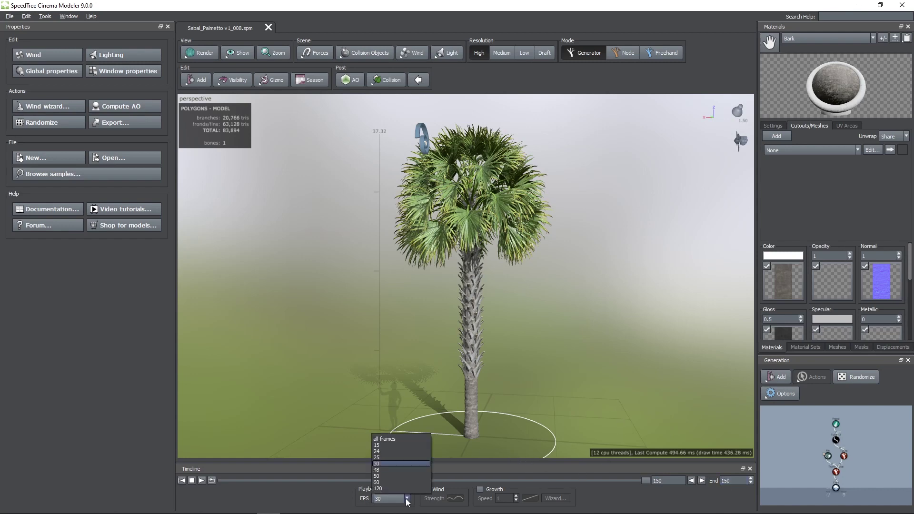
left_click(327, 491)
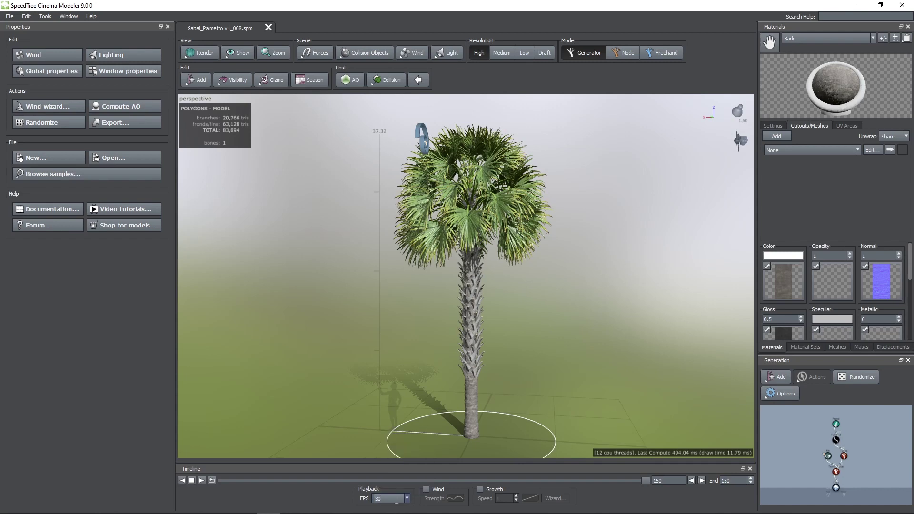
- Enable Wind on the timeline, flatten its Strength curve to a constant of about 0.5, and play the animation
left_click(426, 490)
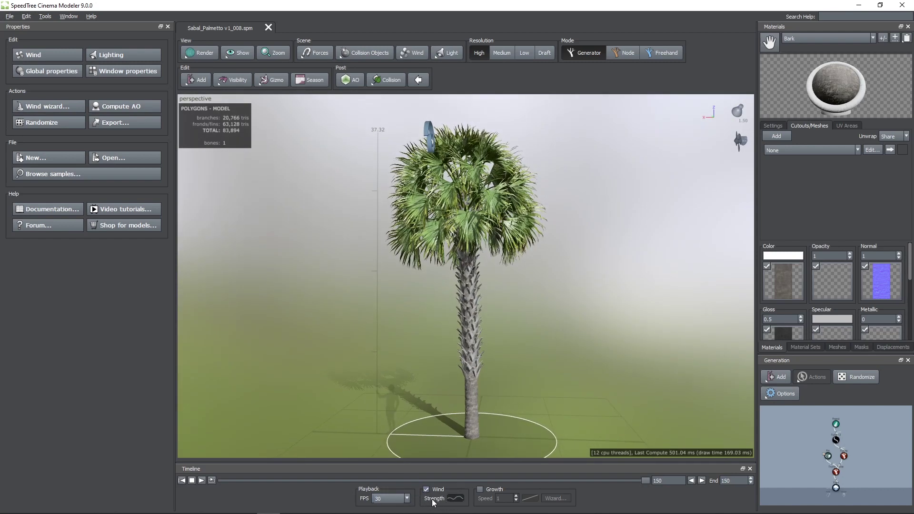
left_click(457, 497)
left_click_drag(505, 323, 538, 254)
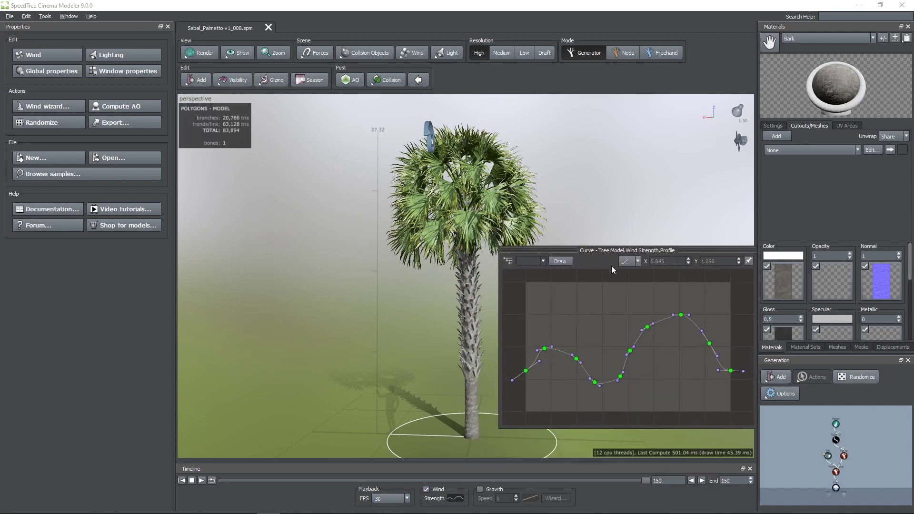
left_click(624, 261)
left_click(629, 276)
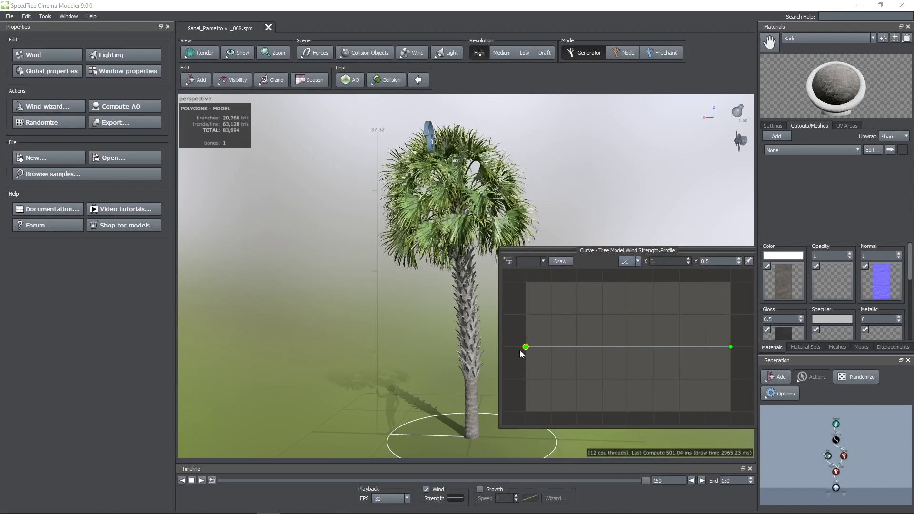
left_click(730, 347)
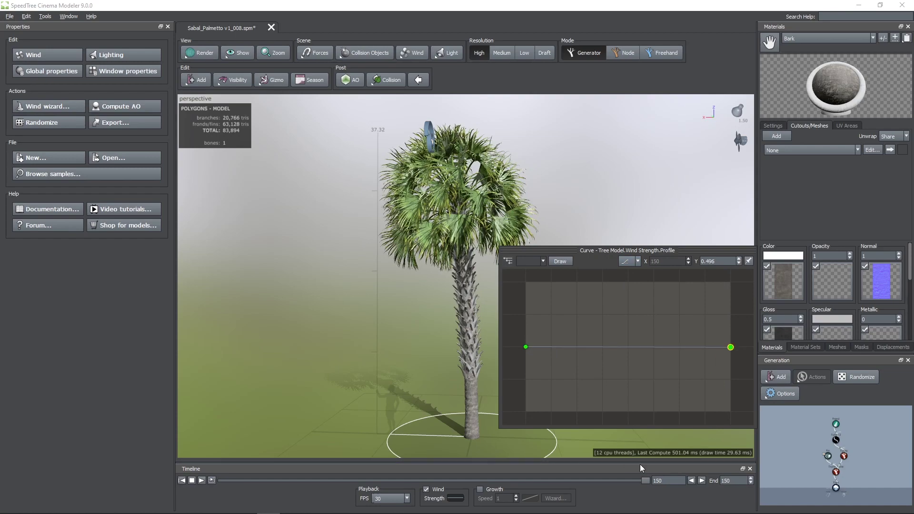
left_click_drag(346, 338, 317, 367)
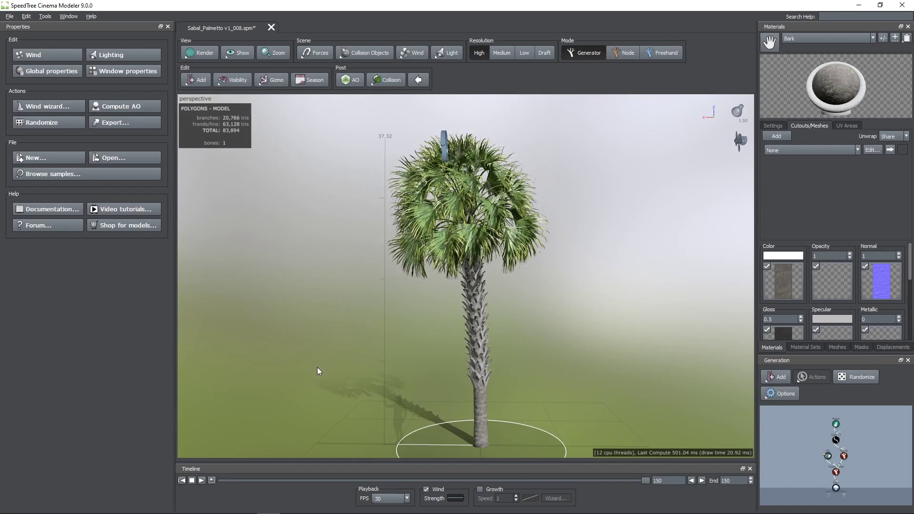
left_click(199, 479)
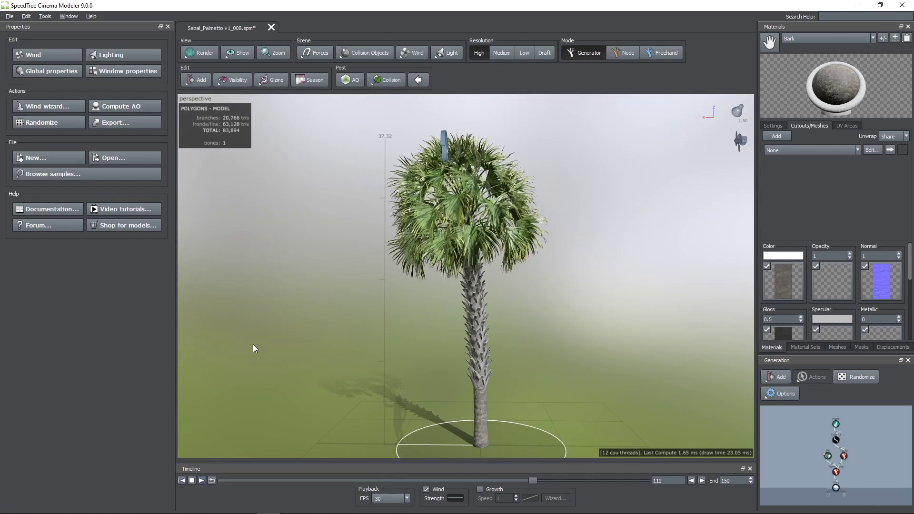
- Try a wind Strength curve rising steadily from about 0.12 to about 0.73 and play the animation
left_click(456, 498)
left_click_drag(491, 419, 490, 472)
left_click_drag(696, 418, 696, 403)
left_click(278, 442)
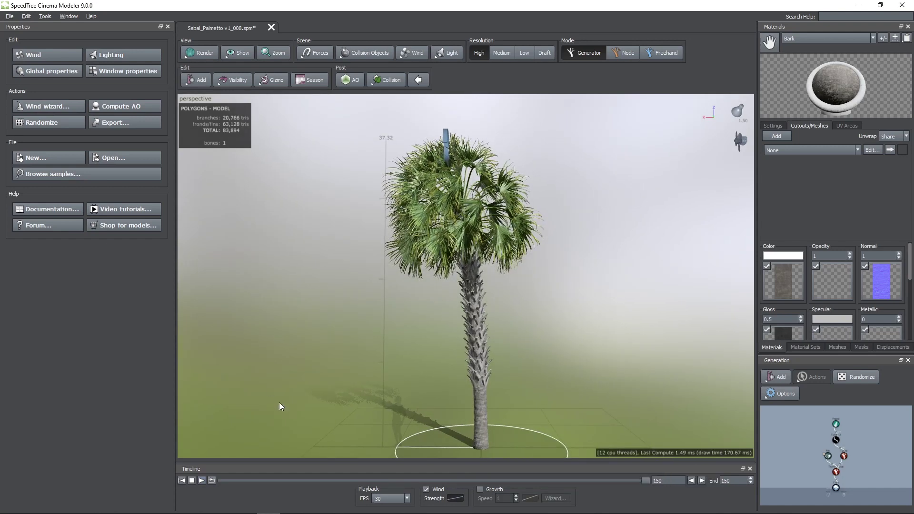
left_click(201, 480)
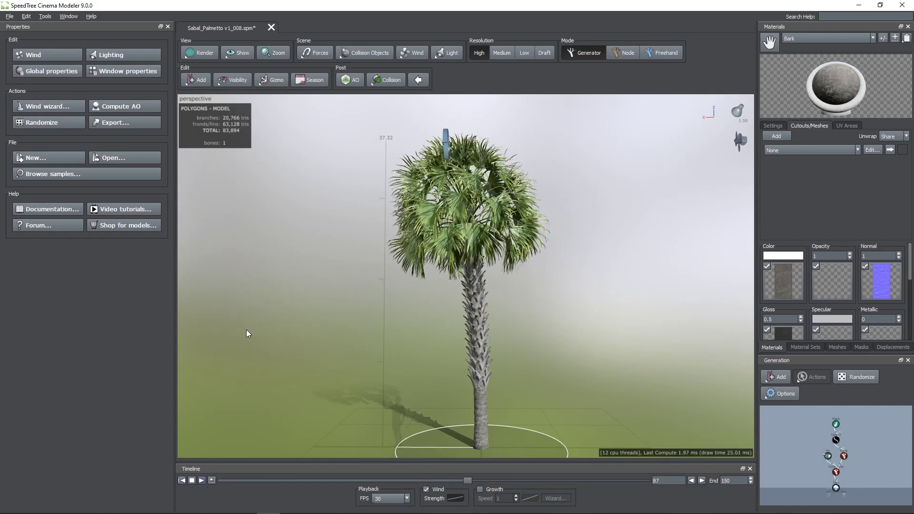
- Draw a freehand wind Strength curve across the full length of the timeline
left_click(455, 498)
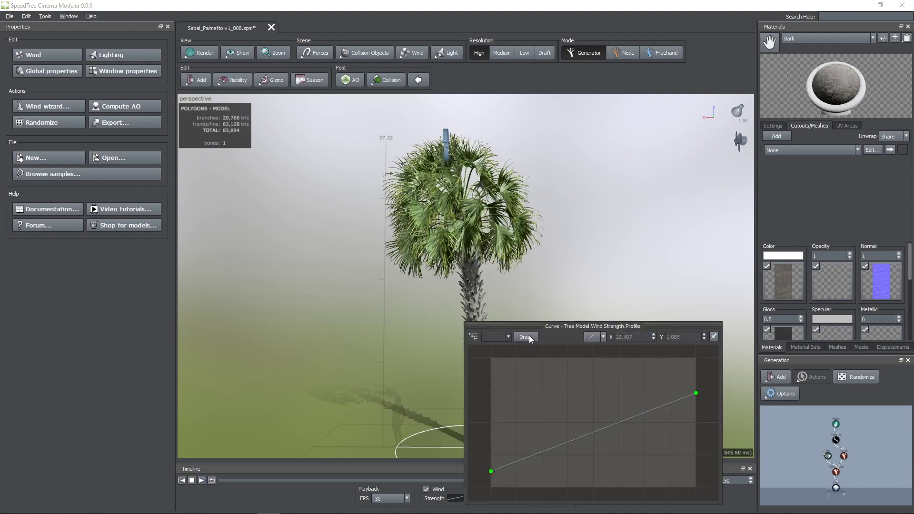
left_click(528, 336)
mouse_move(491, 433)
left_mouse_down()
mouse_move(512, 419)
mouse_move(692, 445)
left_mouse_up()
left_click(324, 379)
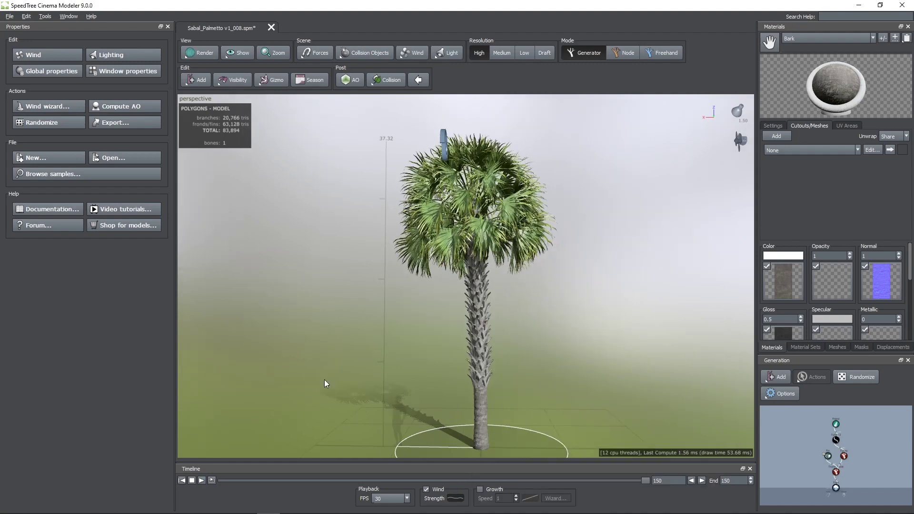
- Play the timeline animation to preview the palm moving with the freehand wind Strength curve
left_click(202, 480)
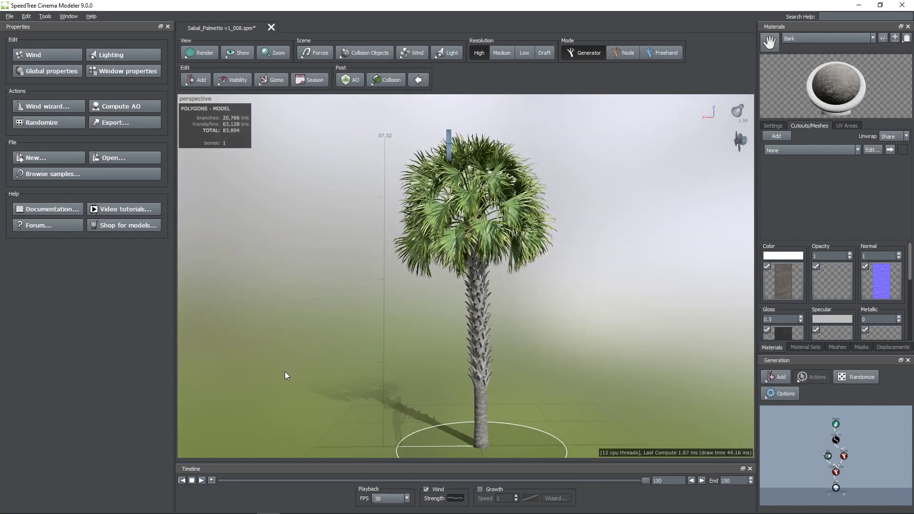
- Start a mesh export of the palm in Alembic IO (*.abc) format and include the Wind animation
left_click(9, 16)
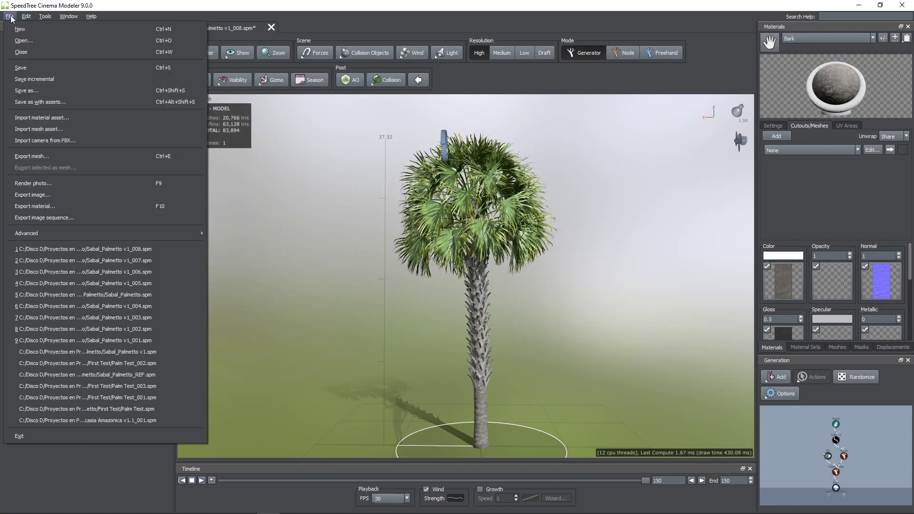
left_click(37, 159)
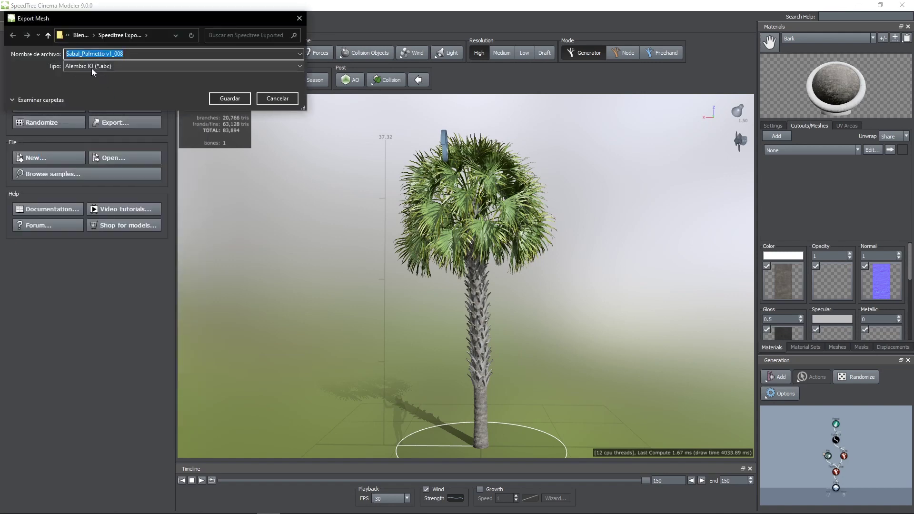
left_click(91, 67)
left_click(81, 91)
left_click(228, 99)
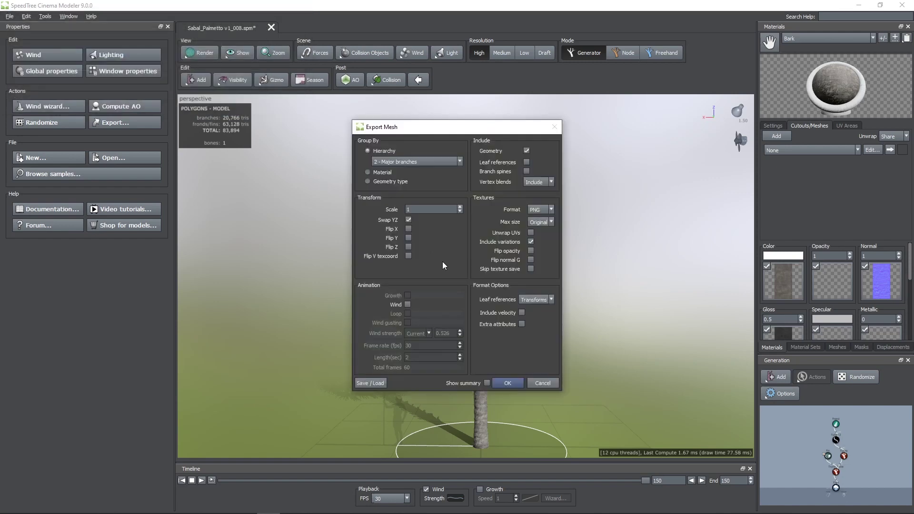
left_click(407, 305)
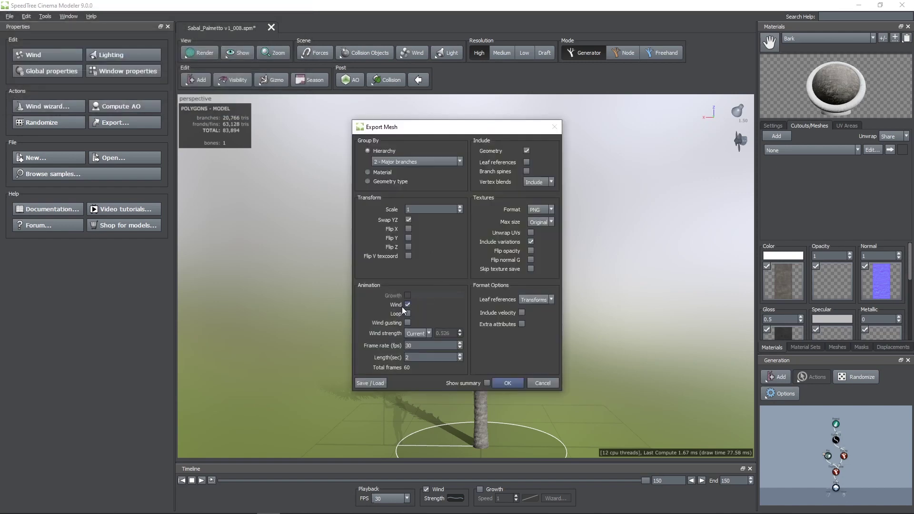
left_click_drag(419, 127, 287, 135)
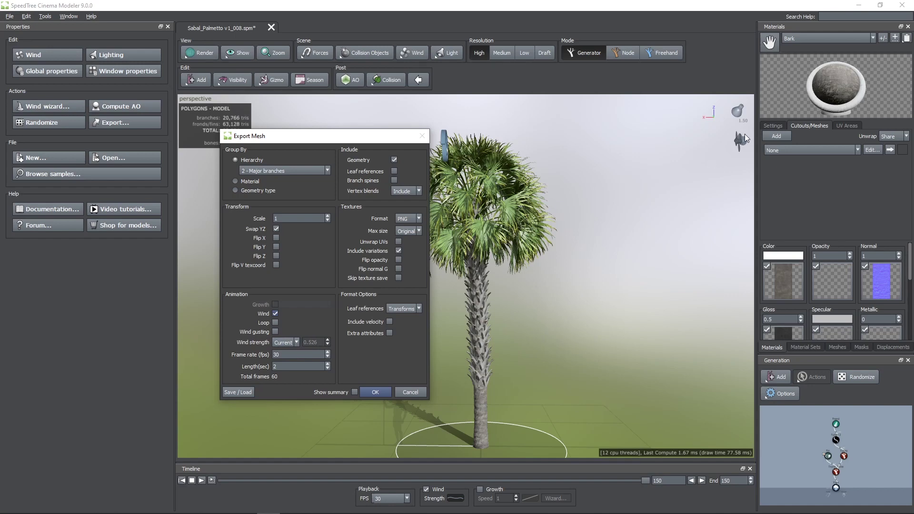
- Set the Alembic export's animation length to 5 seconds and its wind strength to Custom with a value of 0.75
double_click(277, 355)
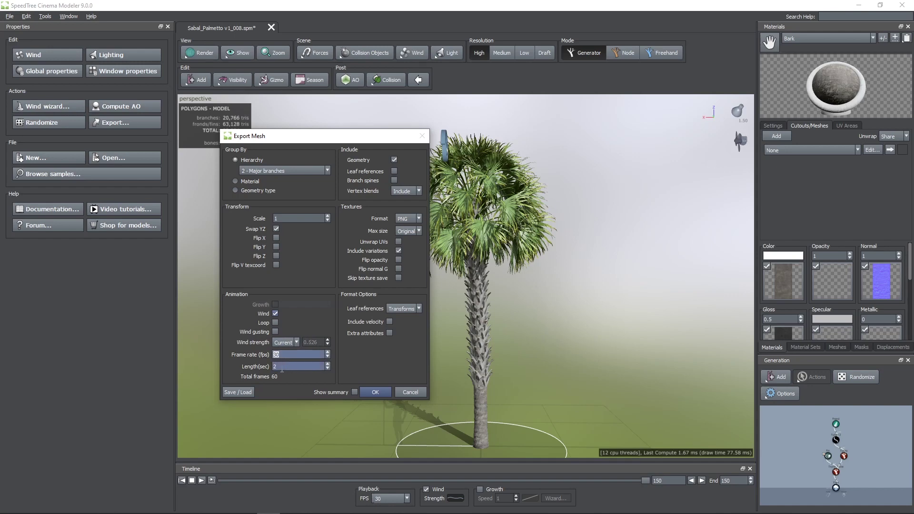
double_click(275, 366)
type("10")
left_click(284, 342)
left_click(288, 351)
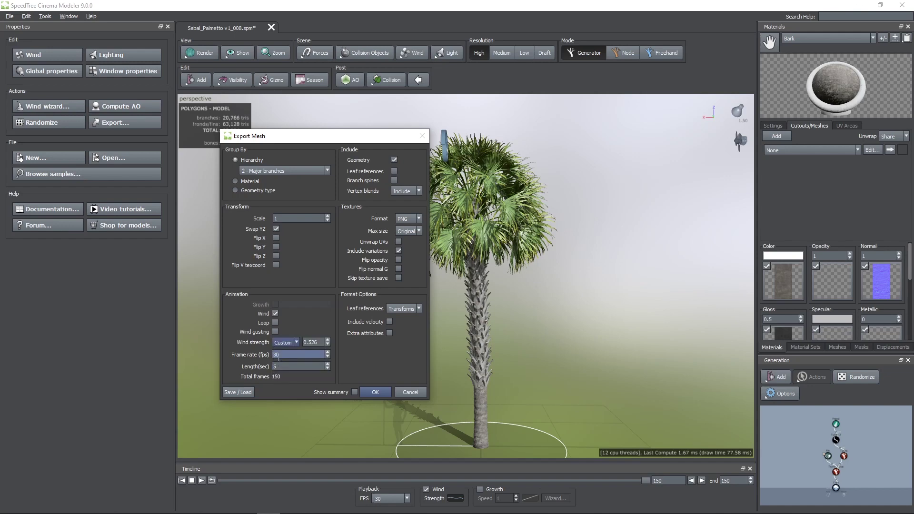
double_click(312, 342)
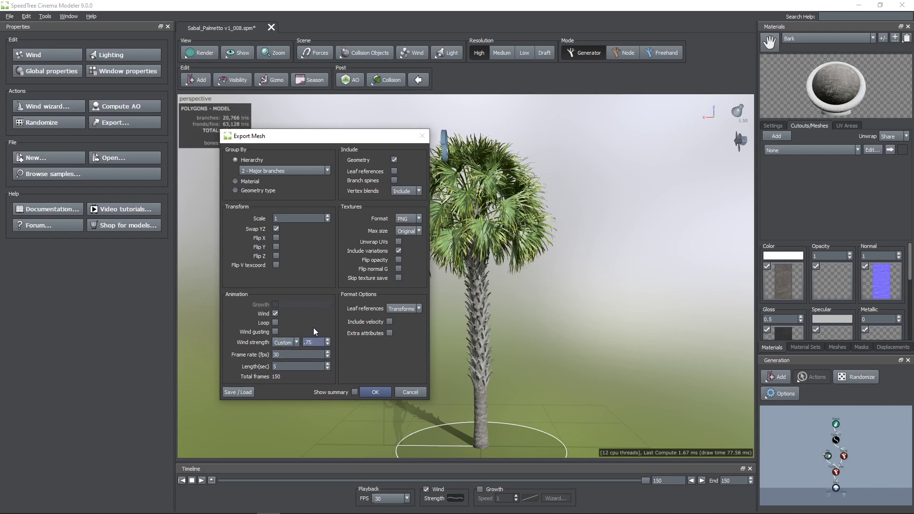
- Switch the export's wind strength source to Timeline, and cancel the Alembic export
left_click(288, 342)
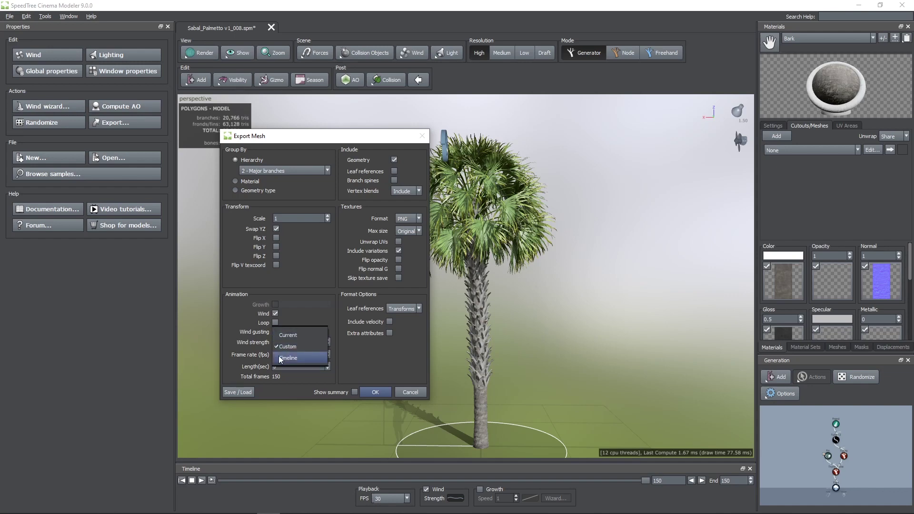
left_click(285, 351)
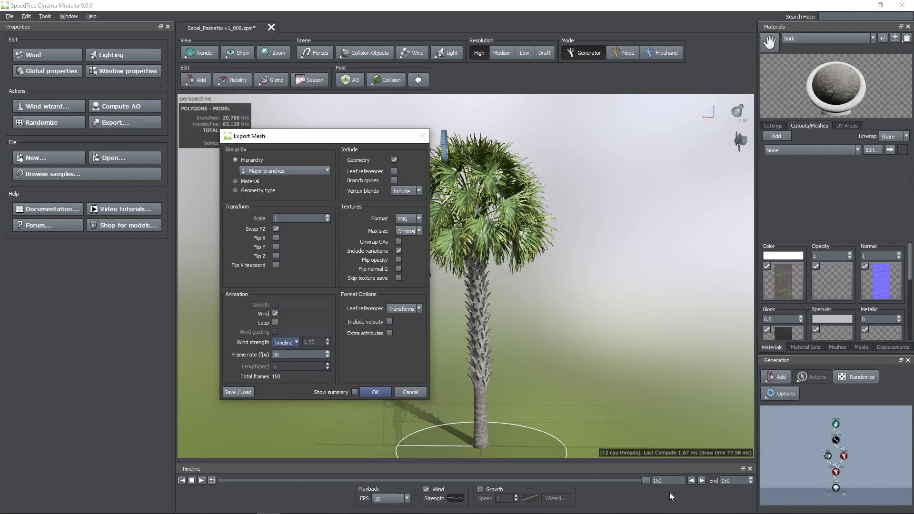
double_click(281, 354)
key("Escape")
- Start a mesh export of the palm in Autodesk FBX (*.fbx) format with PC2 as the cache format
left_click(9, 16)
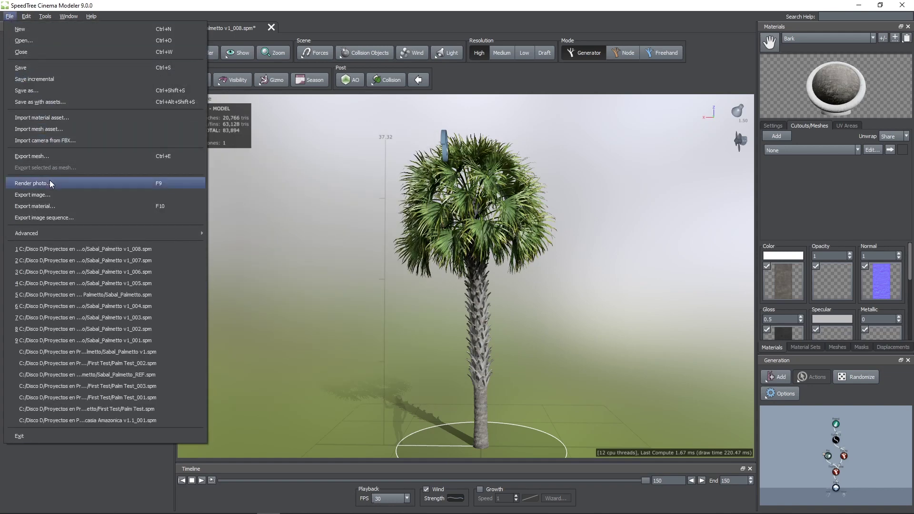
left_click(50, 156)
left_click(143, 66)
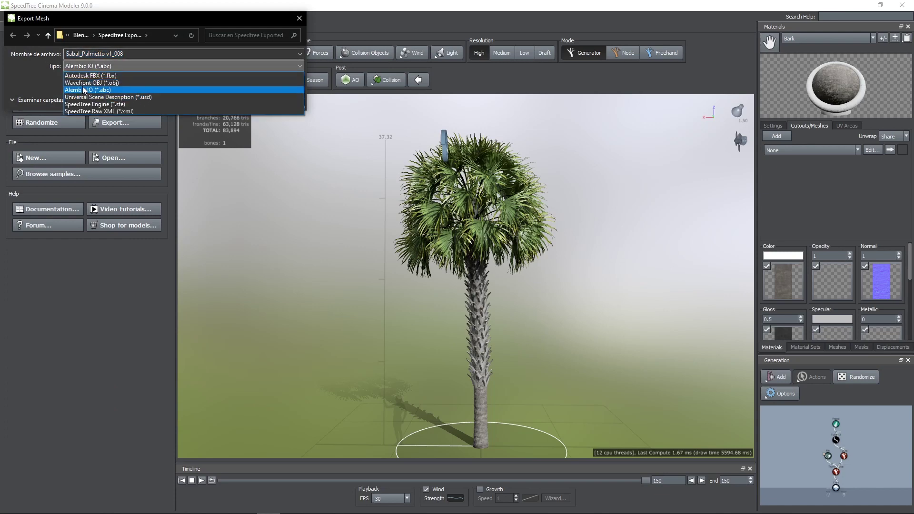
left_click(144, 85)
left_click(231, 99)
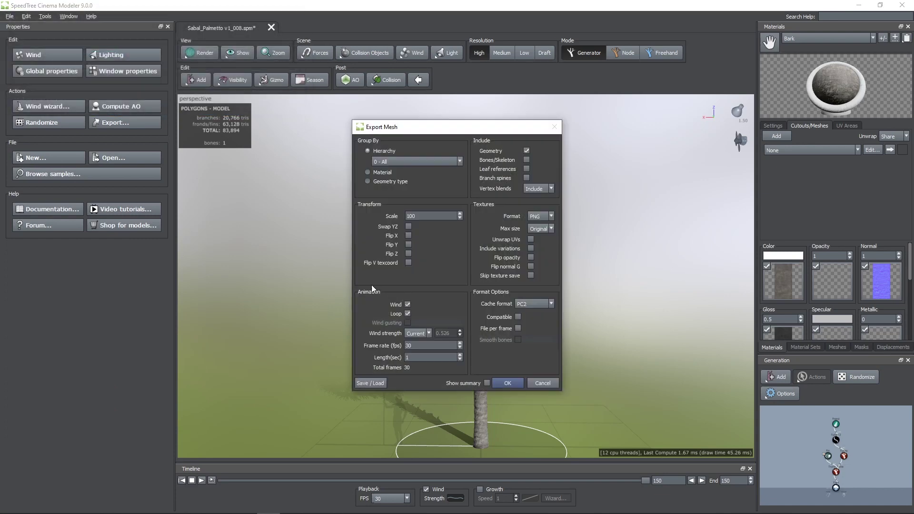
left_click(524, 307)
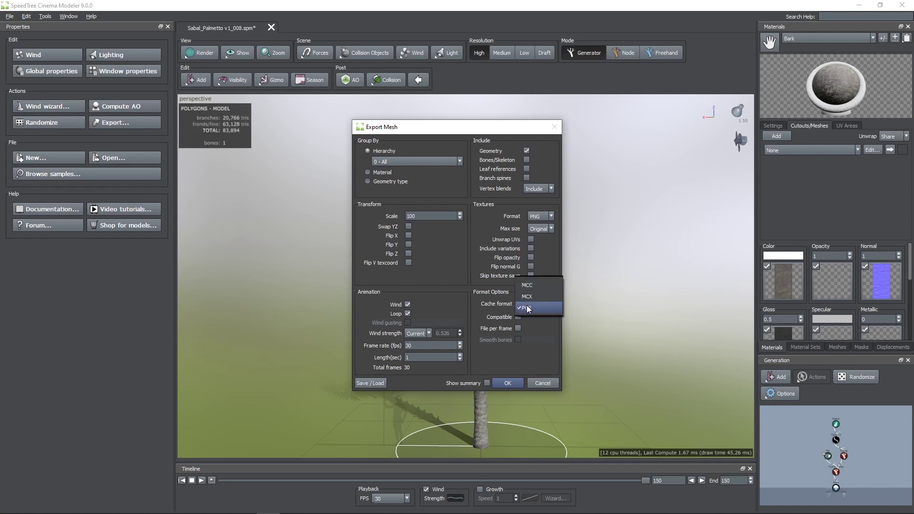
left_click(499, 309)
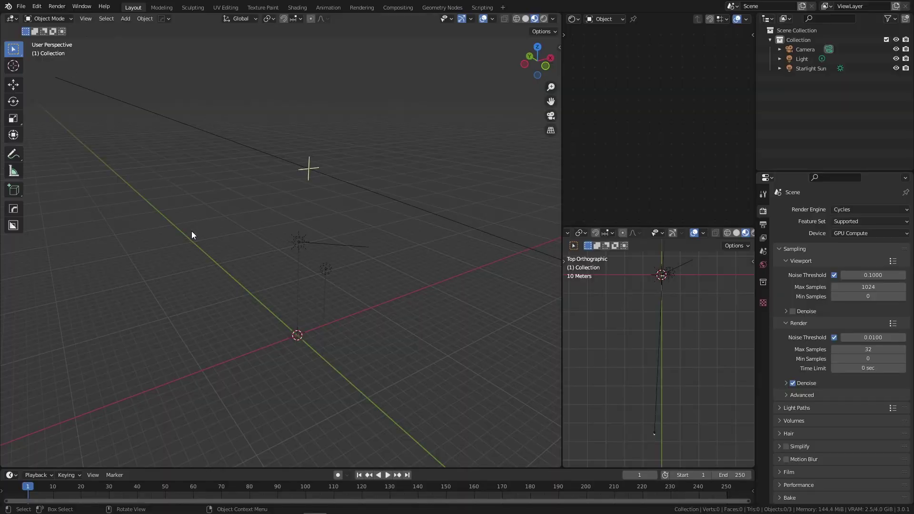
- Switch to Blender and import the palm from the Speedtree Exported folder using Sabal_Palmetto v1_Animation.stmat
left_click(20, 8)
mouse_move(61, 135)
left_click(121, 258)
left_click(401, 159)
double_click(401, 159)
left_click(401, 158)
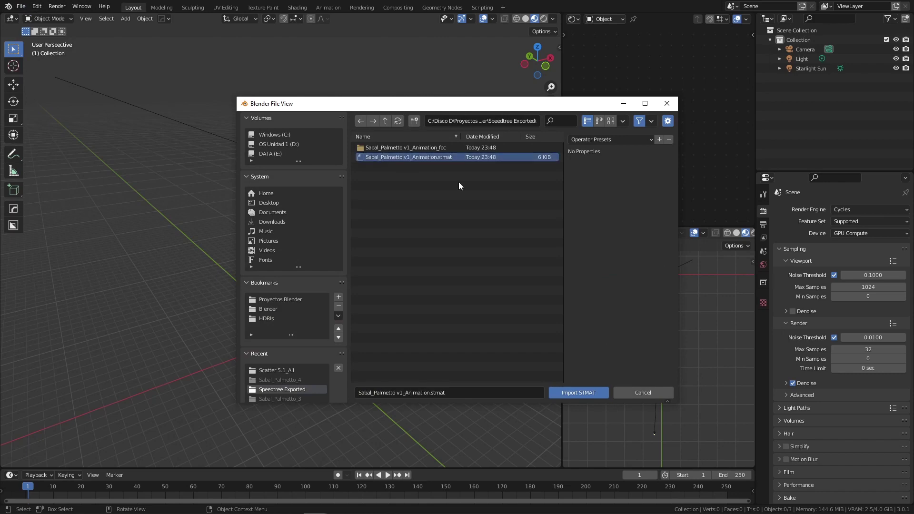
left_click(562, 392)
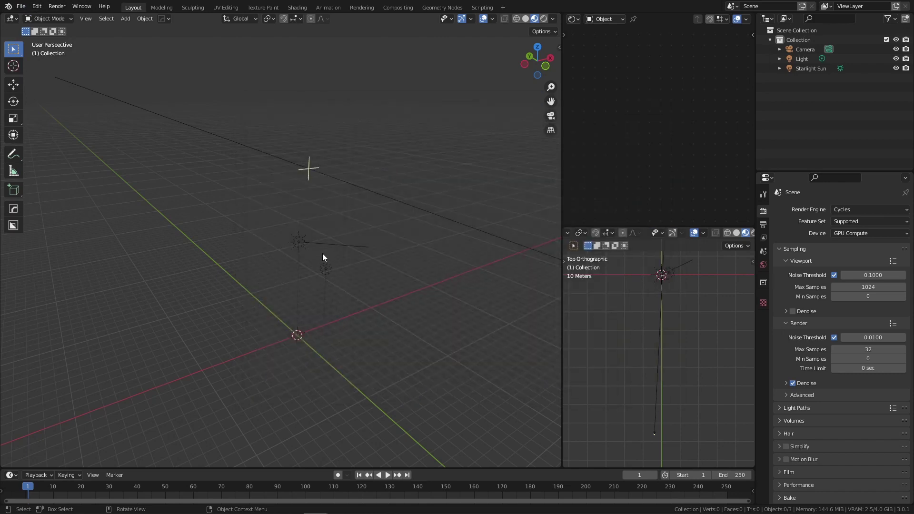
- Add a Mesh Cache modifier to the imported palm and set its format to PC2
scroll(322, 253, "down", 4)
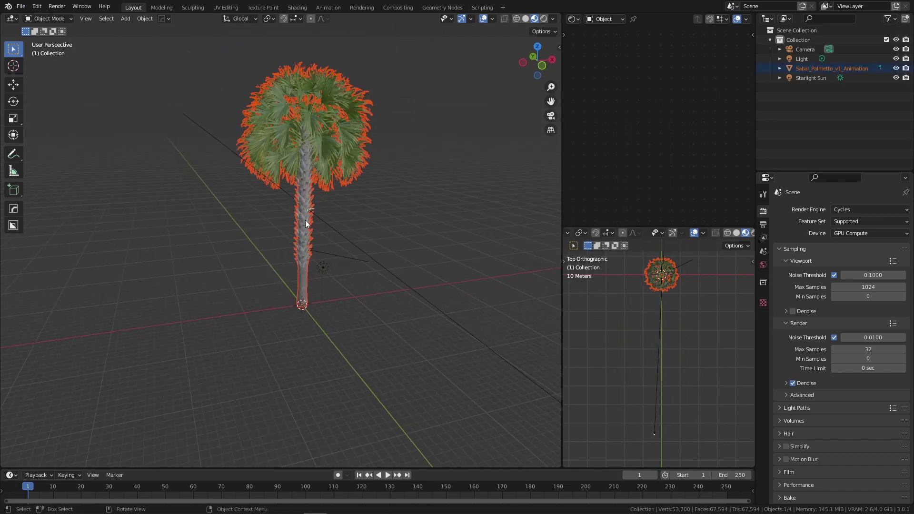
key("KP_Decimal")
middle_click_drag(304, 220, 285, 213)
scroll(285, 218, "up", 3)
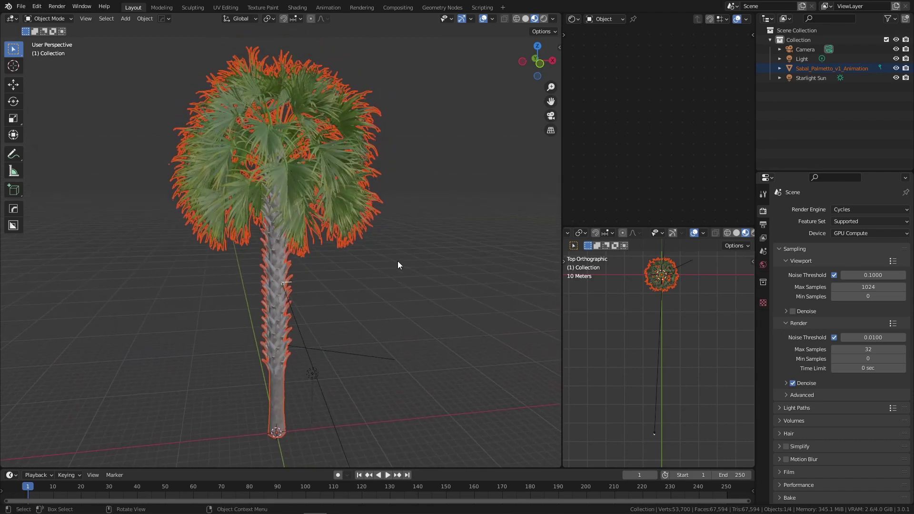
left_click(662, 274)
left_click(763, 314)
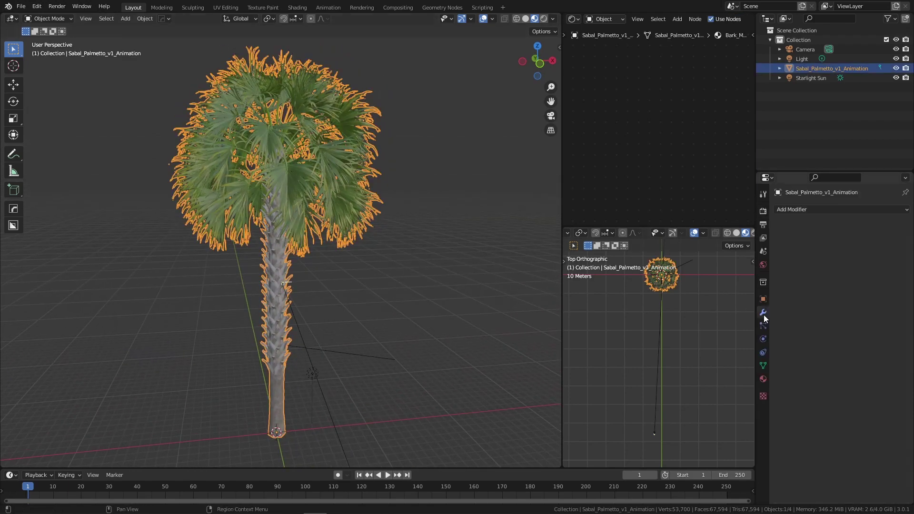
left_click(804, 210)
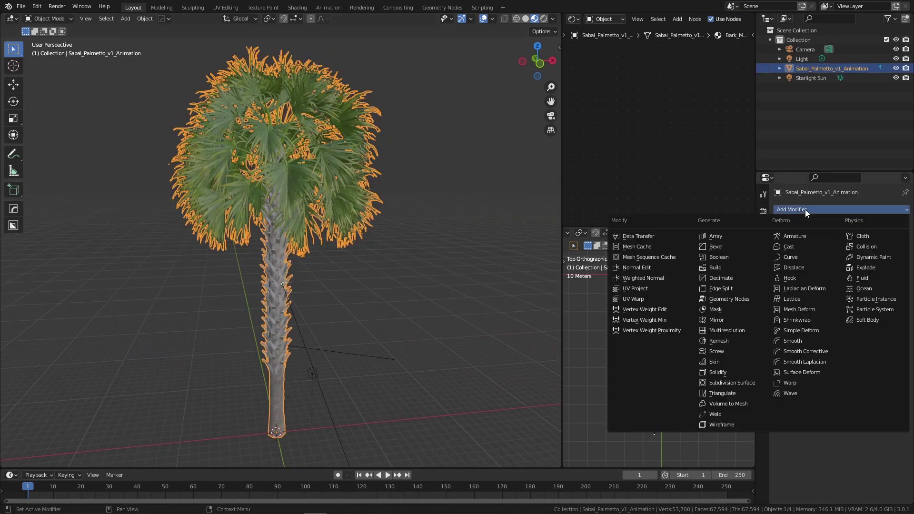
left_click(653, 248)
left_click(847, 241)
left_click(838, 261)
- Load Sabal_Palmetto_v1_Animation.pc2 from the Sabal_Palmetto v1_Animation_fpc folder as the modifier's cache file
left_click(892, 251)
double_click(394, 157)
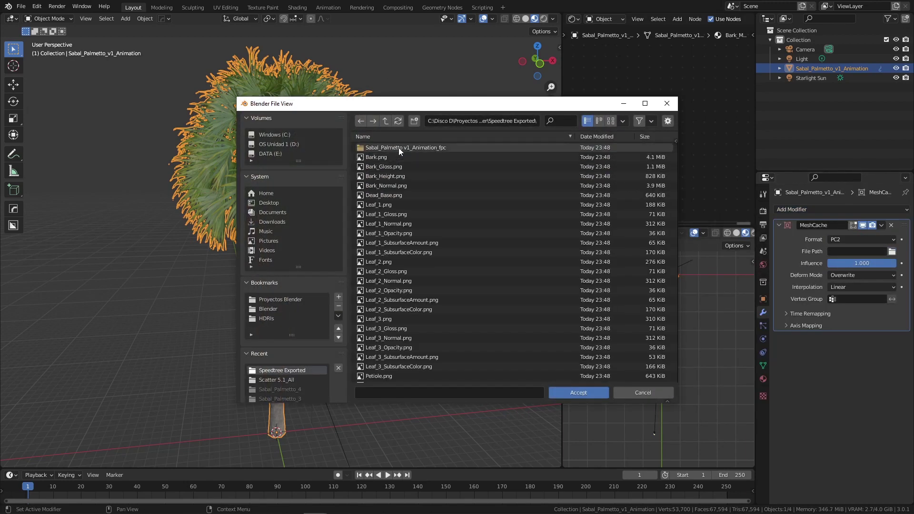
left_click(399, 147)
left_click(398, 147)
left_click(398, 147)
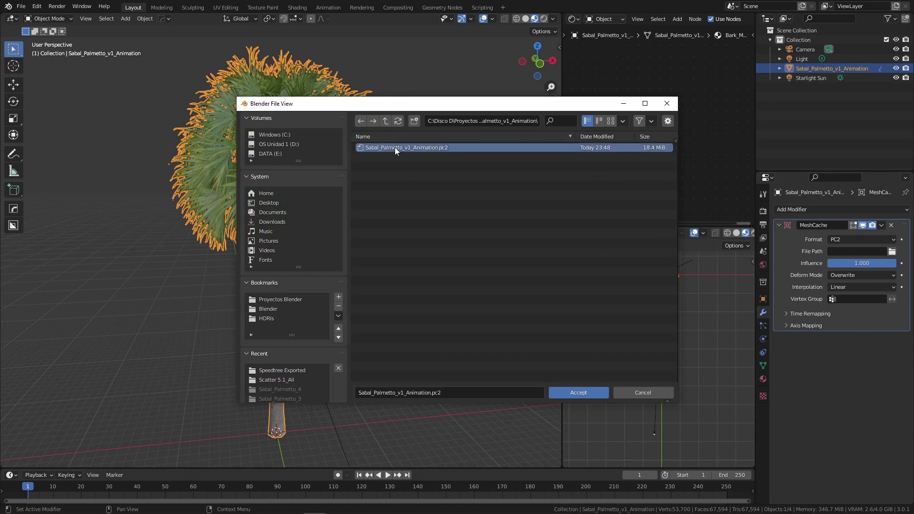
left_click(581, 397)
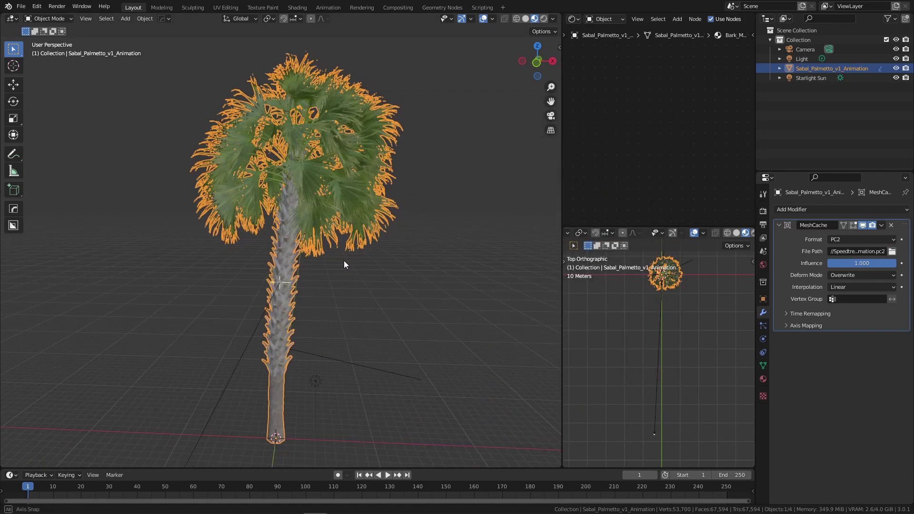
- Set the scene's end frame to 30 and play the palm's wind animation in Solid viewport shading
left_click(526, 18)
left_click(405, 326)
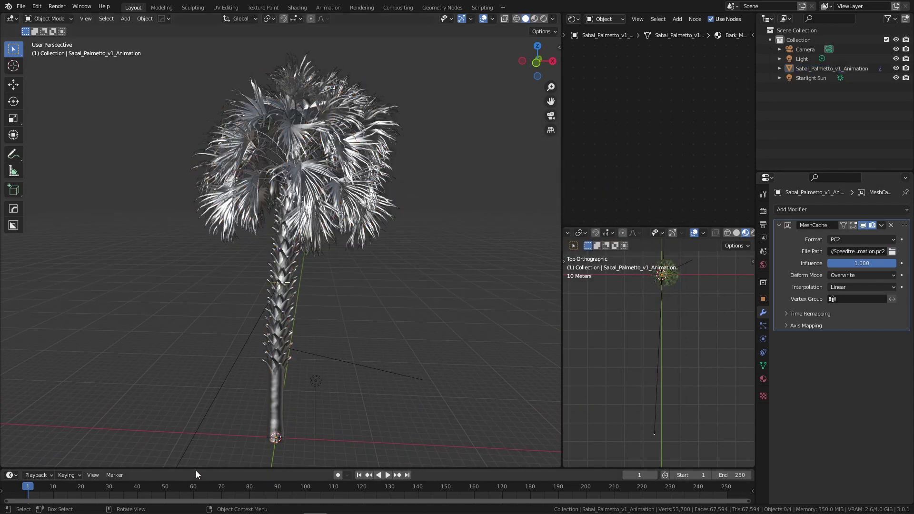
left_click_drag(196, 470, 209, 431)
type("30")
key("Return")
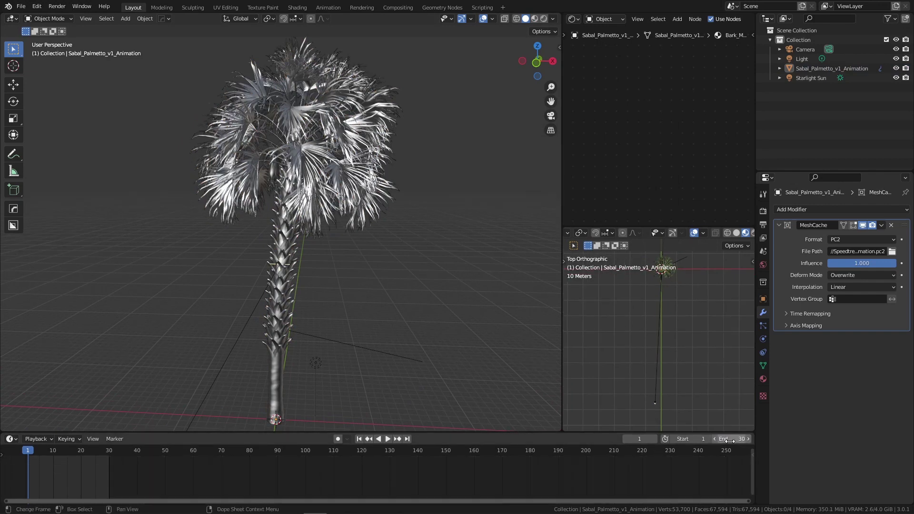
key("space")
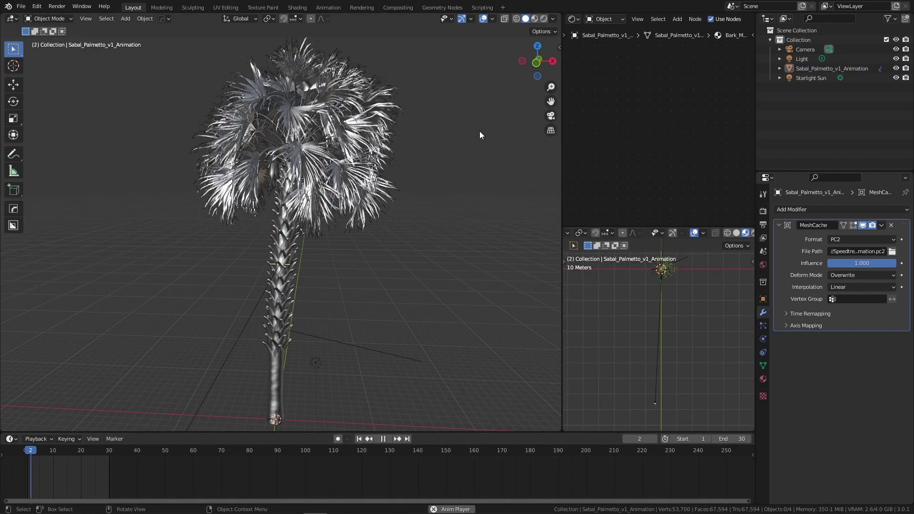